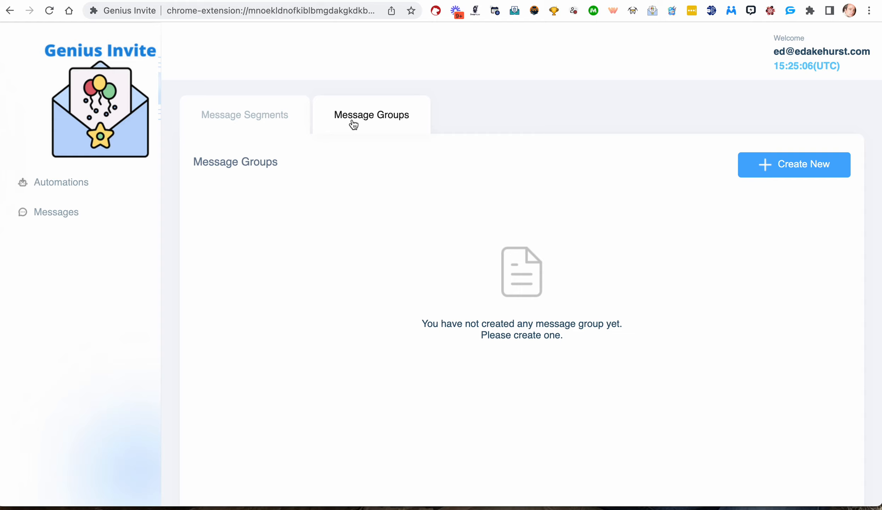
# Switch between the Message Segments and Message Groups tabs to view the empty lists.
pyautogui.click(272, 118)
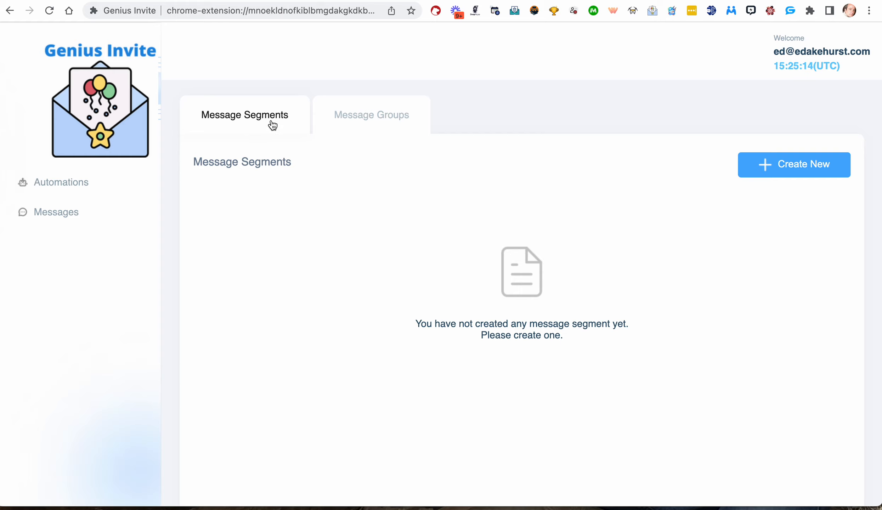
pyautogui.click(357, 120)
pyautogui.click(258, 124)
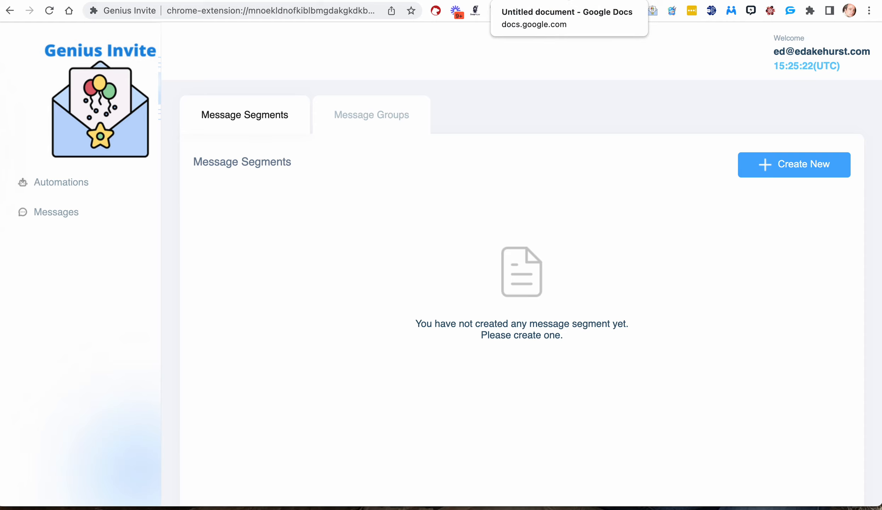
# Switch to the Google Docs document and type 'Hi, I invited you to our “I Love Software” FB Group' under the title.
pyautogui.click(531, 0)
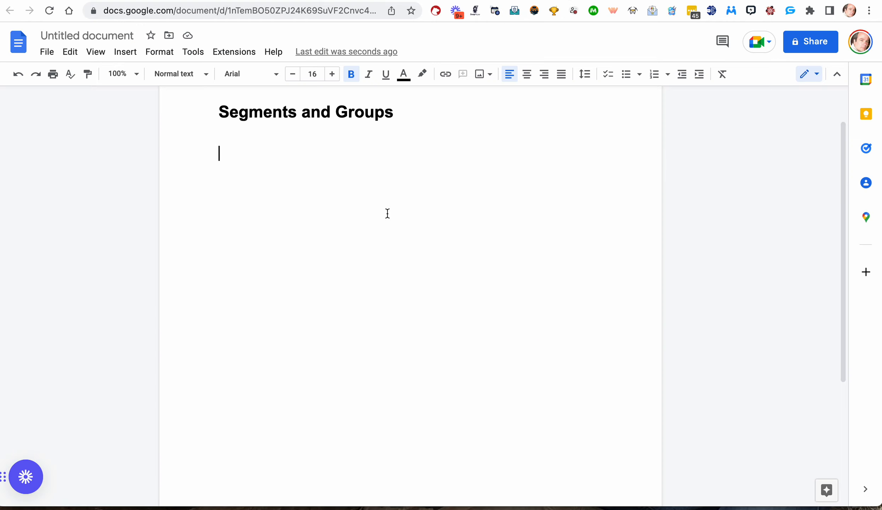
pyautogui.write('Hi, ')
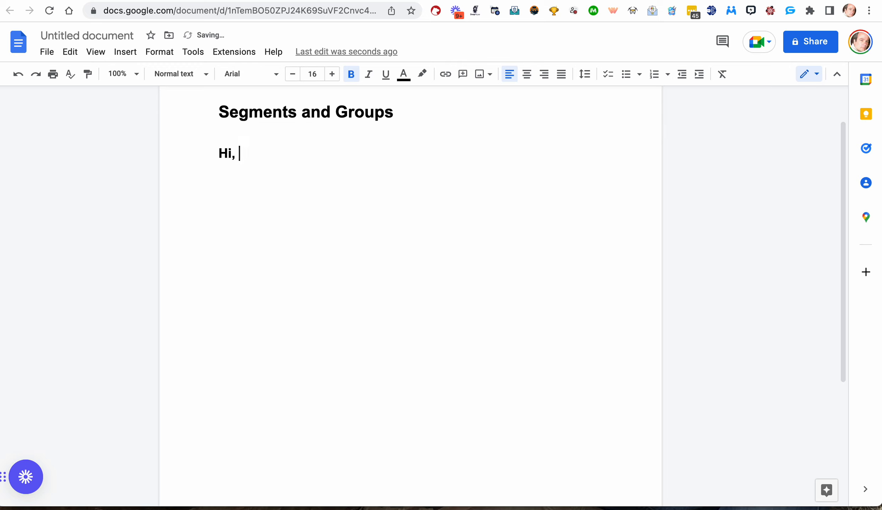
pyautogui.write('I invited yuo to')
pyautogui.press('BackSpace')
pyautogui.press('BackSpace')
pyautogui.press('BackSpace')
pyautogui.press('BackSpace')
pyautogui.press('BackSpace')
pyautogui.press('BackSpace')
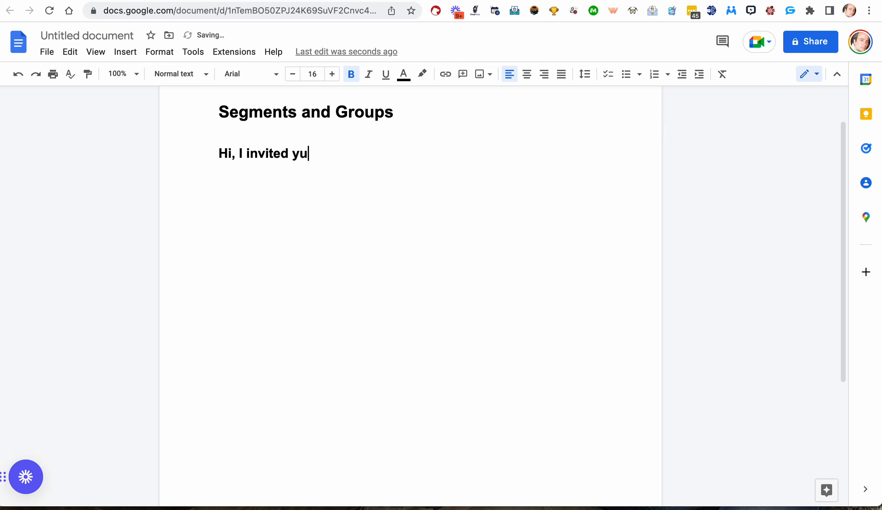
pyautogui.write('ou to our "I ')
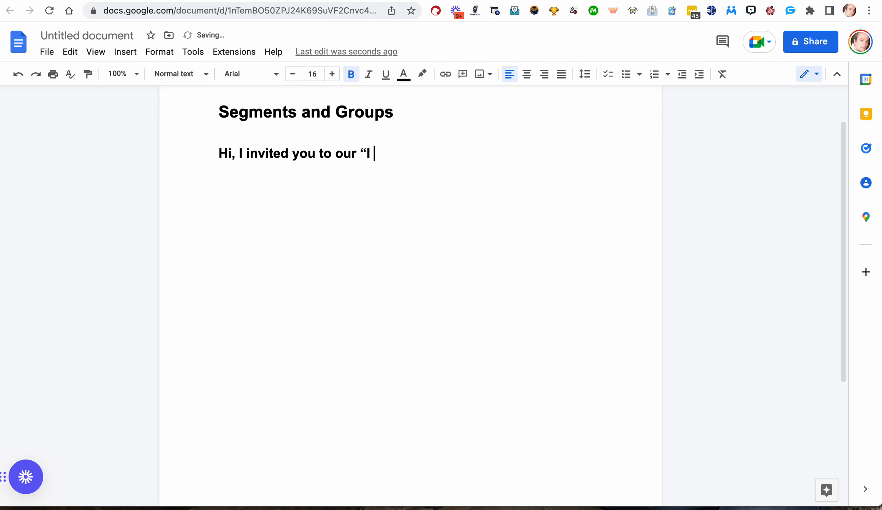
pyautogui.write('Love Sowftr')
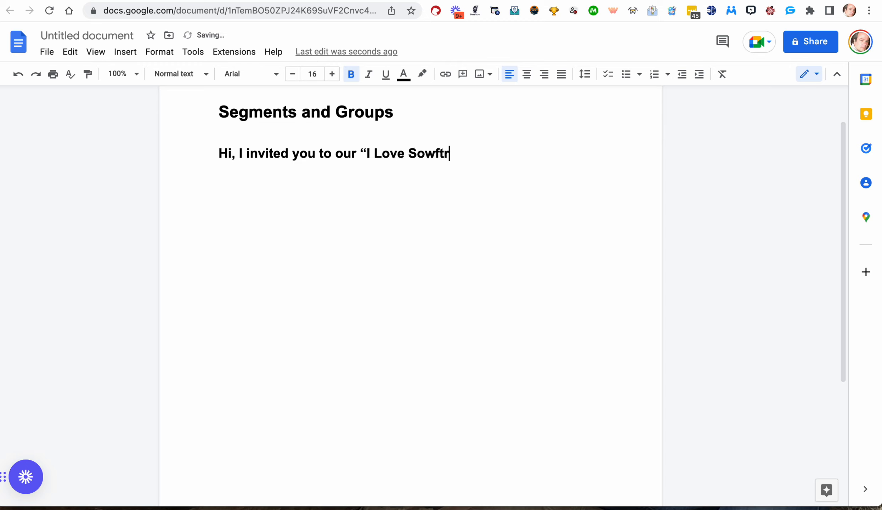
pyautogui.write('e')
pyautogui.press('BackSpace')
pyautogui.press('BackSpace')
pyautogui.press('BackSpace')
pyautogui.press('BackSpace')
pyautogui.press('BackSpace')
pyautogui.write('ftware” FB Gr')
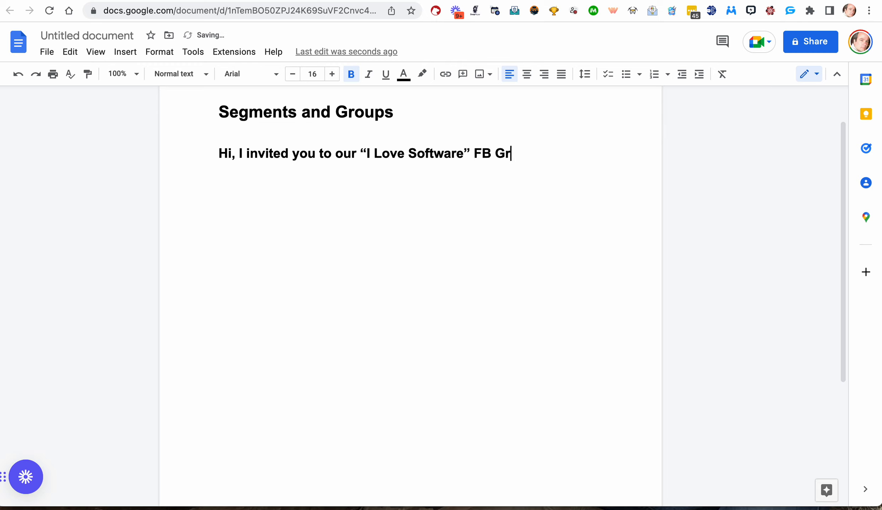
pyautogui.write('oup. Please jo')
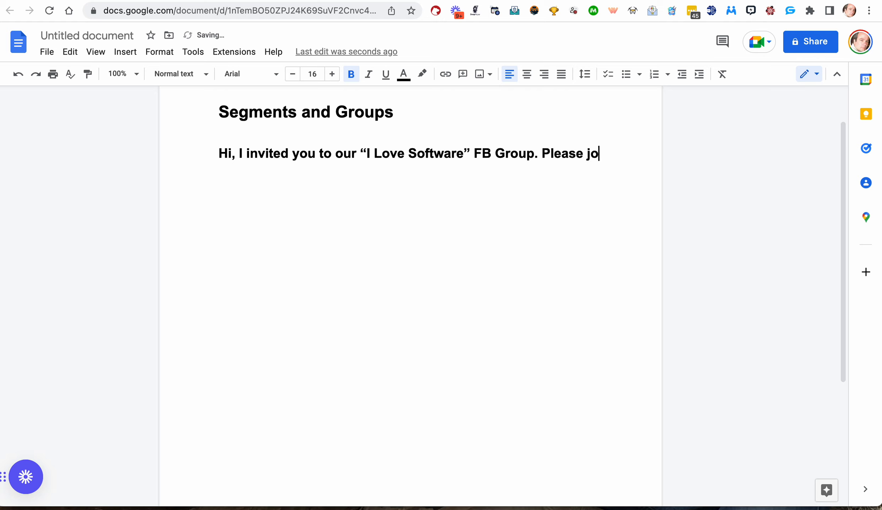
pyautogui.write('in if it ')
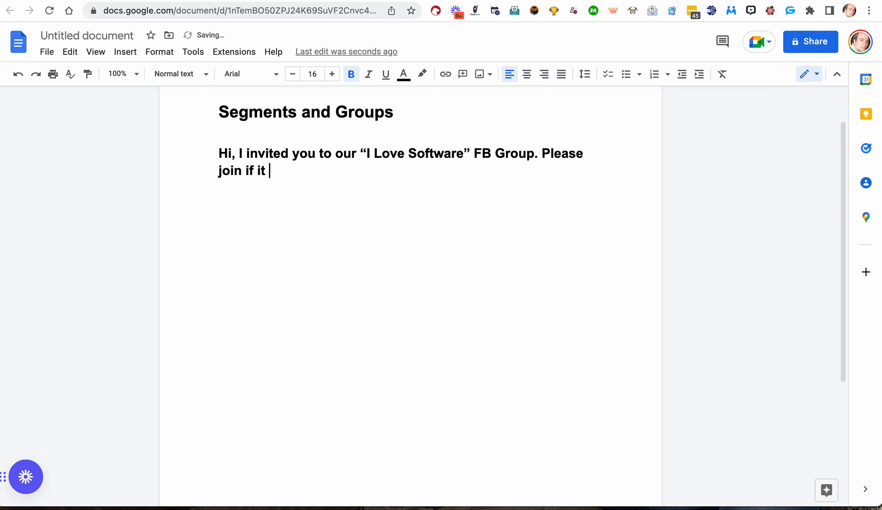
pyautogui.write('loks like something')
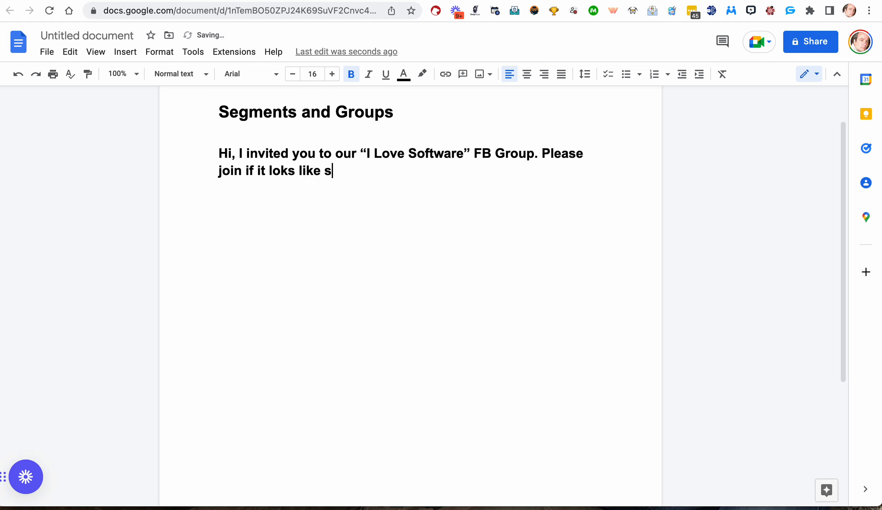
# Finish the message with '. Please join if it looks like a good fit.' and correct 'loks' to 'looks'.
pyautogui.press('BackSpace')
pyautogui.press('BackSpace')
pyautogui.press('BackSpace')
pyautogui.press('BackSpace')
pyautogui.press('BackSpace')
pyautogui.press('BackSpace')
pyautogui.press('BackSpace')
pyautogui.press('BackSpace')
pyautogui.press('BackSpace')
pyautogui.write('a good fit.')
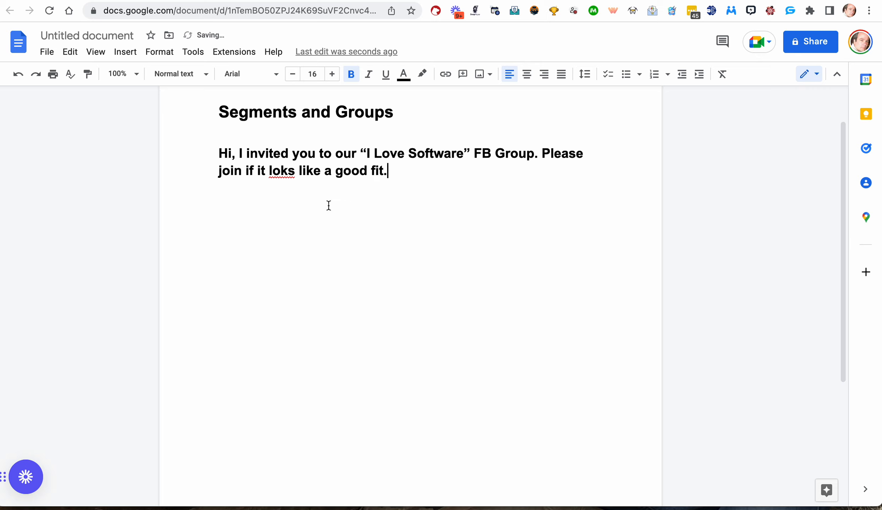
pyautogui.click(282, 171)
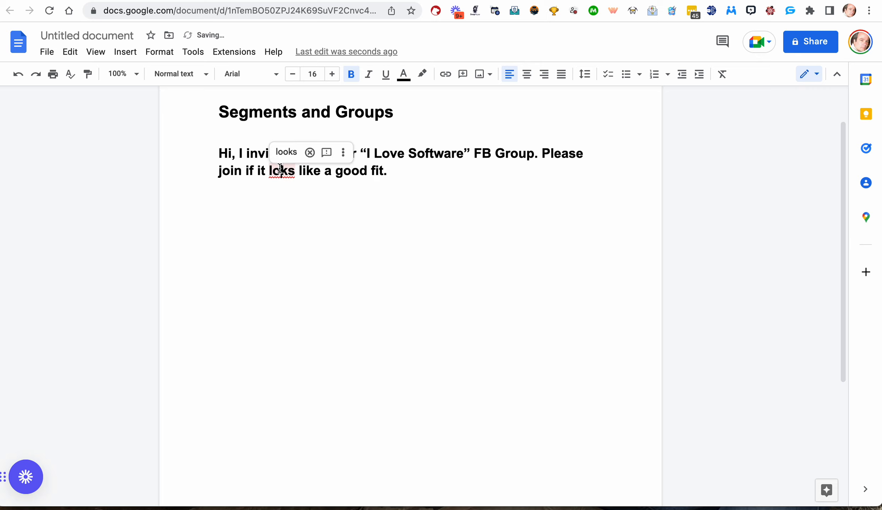
pyautogui.write('o')
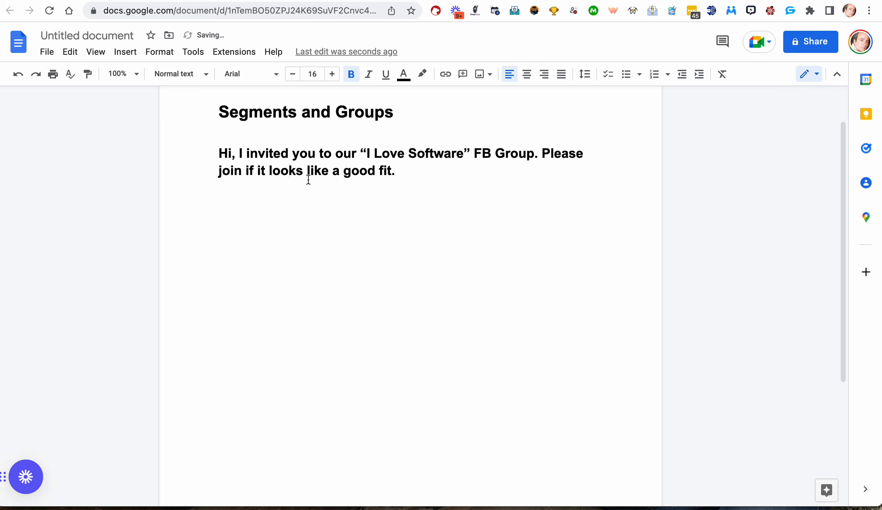
# Highlight the whole invite message, then start a new paragraph below it.
pyautogui.moveTo(395, 172); pyautogui.dragTo(210, 158)
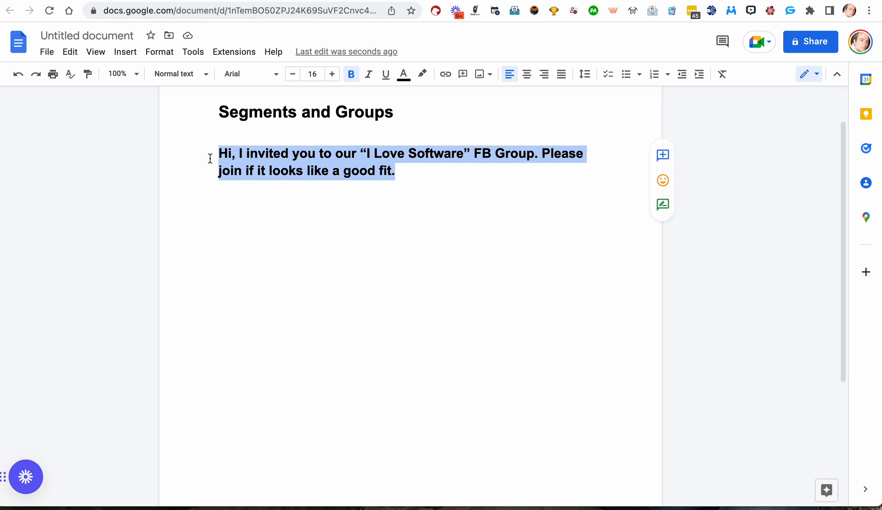
pyautogui.doubleClick(403, 171)
pyautogui.press('Return')
pyautogui.press('Return')
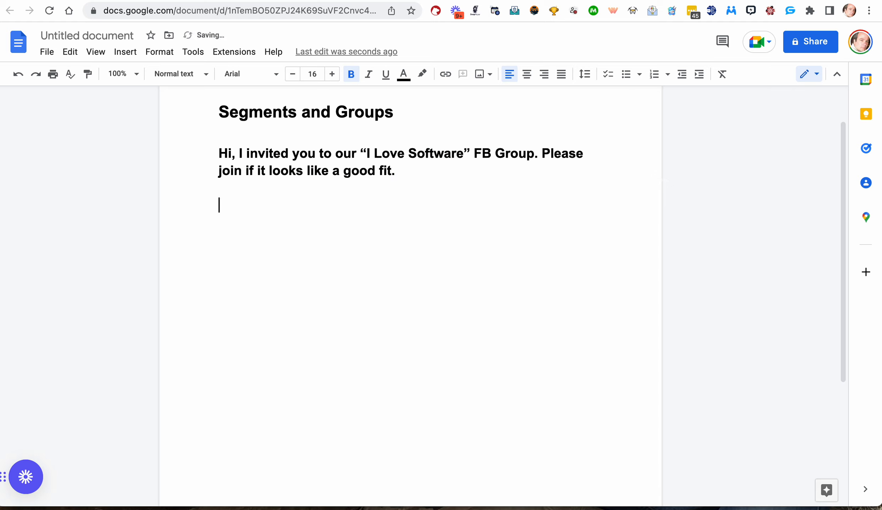
# Highlight the greeting, the invitation sentence and the closing sentence of the message in turn.
pyautogui.moveTo(240, 153); pyautogui.dragTo(217, 156)
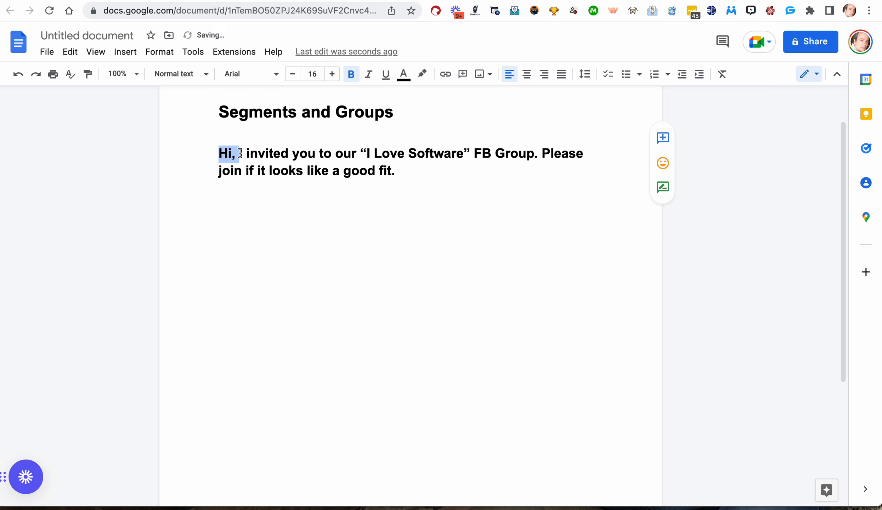
pyautogui.moveTo(241, 154); pyautogui.dragTo(525, 153)
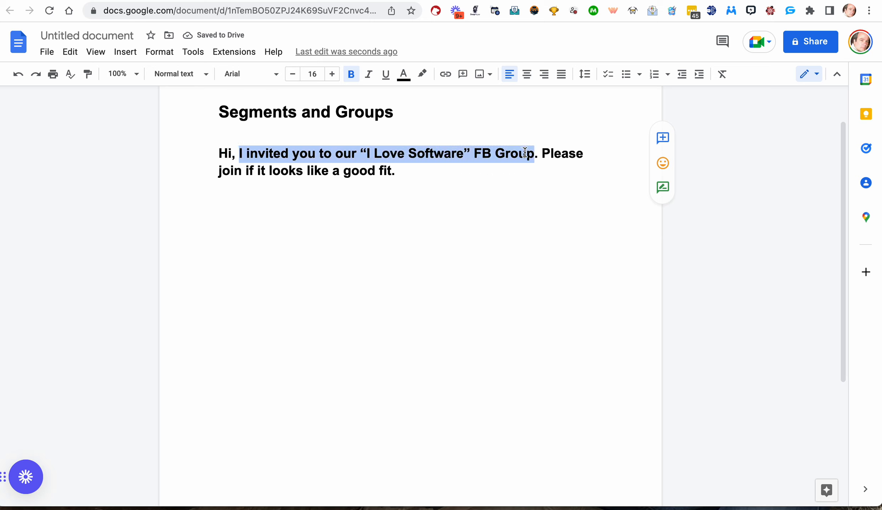
pyautogui.click(548, 159)
pyautogui.moveTo(541, 154); pyautogui.dragTo(430, 168)
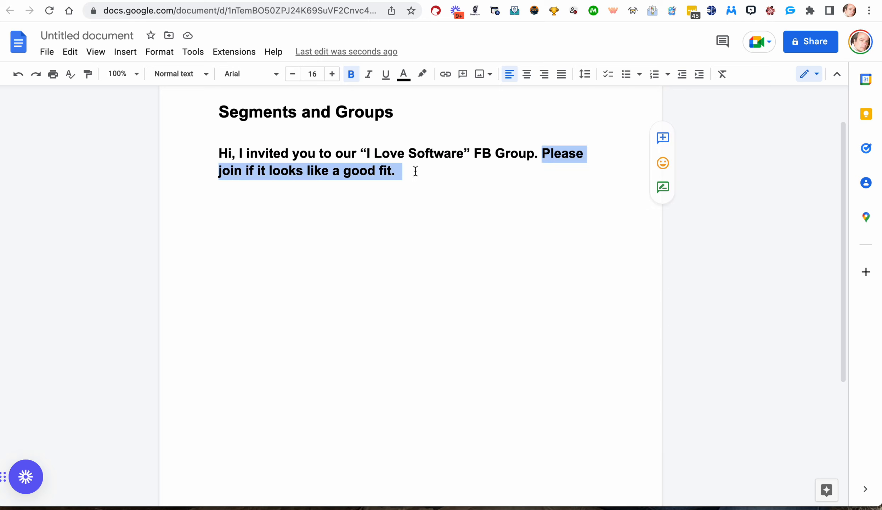
# Add the heading 'Intro Segment' on the blank line below the message.
pyautogui.doubleClick(378, 233)
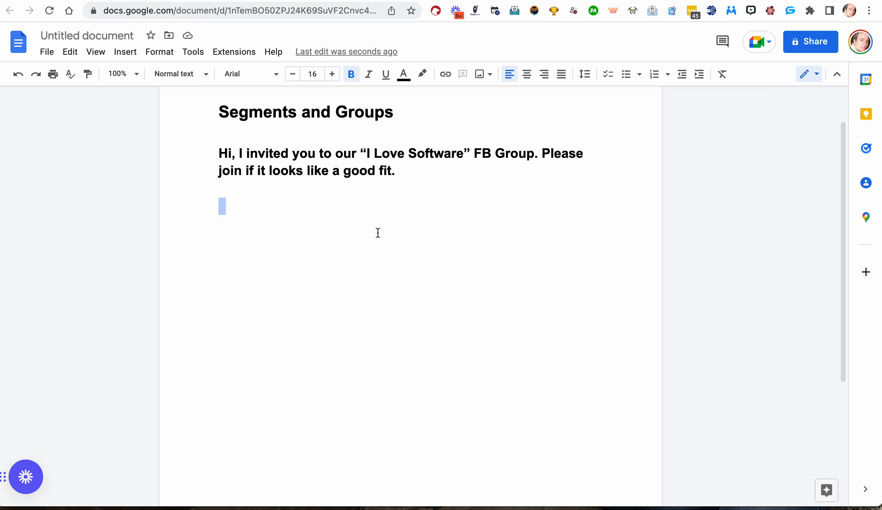
pyautogui.write('Intor')
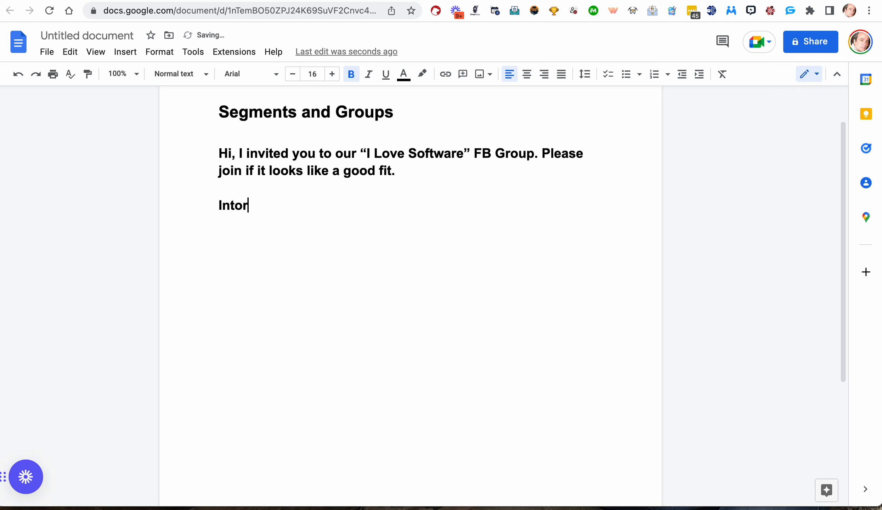
pyautogui.press('BackSpace')
pyautogui.press('BackSpace')
pyautogui.write('ro Segment')
pyautogui.press('Return')
pyautogui.press('Return')
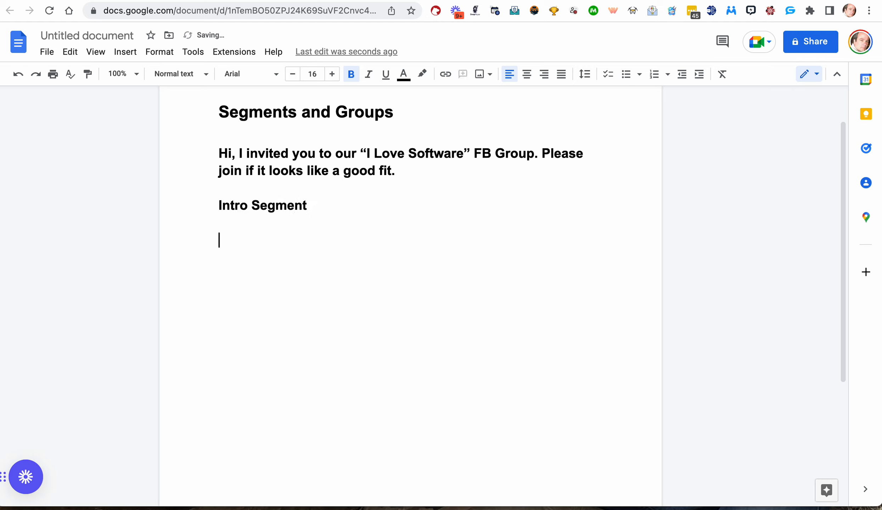
# List the greetings 'Hi', 'Hello' and 'Hey there!' on separate lines under the heading.
pyautogui.write('HI')
pyautogui.press('BackSpace')
pyautogui.write('i')
pyautogui.press('Return')
pyautogui.press('Return')
pyautogui.write('Hello')
pyautogui.press('Return')
pyautogui.press('Return')
pyautogui.write('Hey there!')
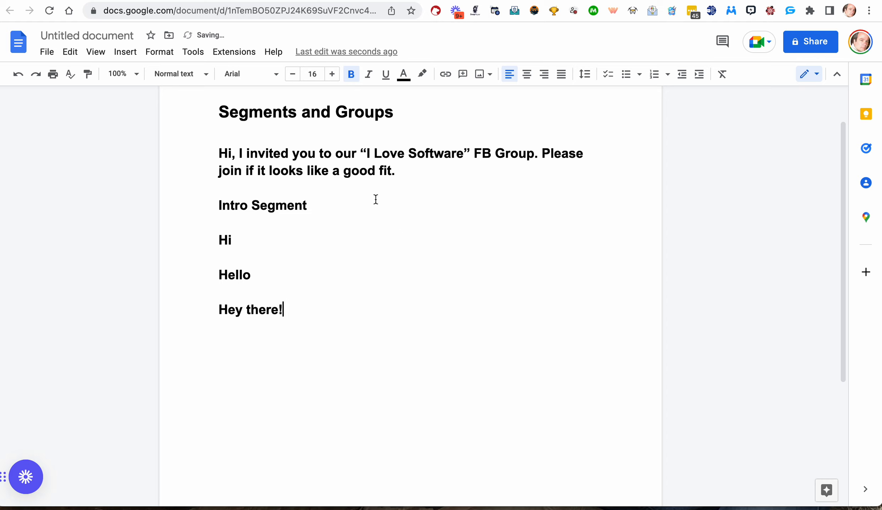
# Add a period after the 'Hi' and 'Hello' greetings.
pyautogui.doubleClick(252, 240)
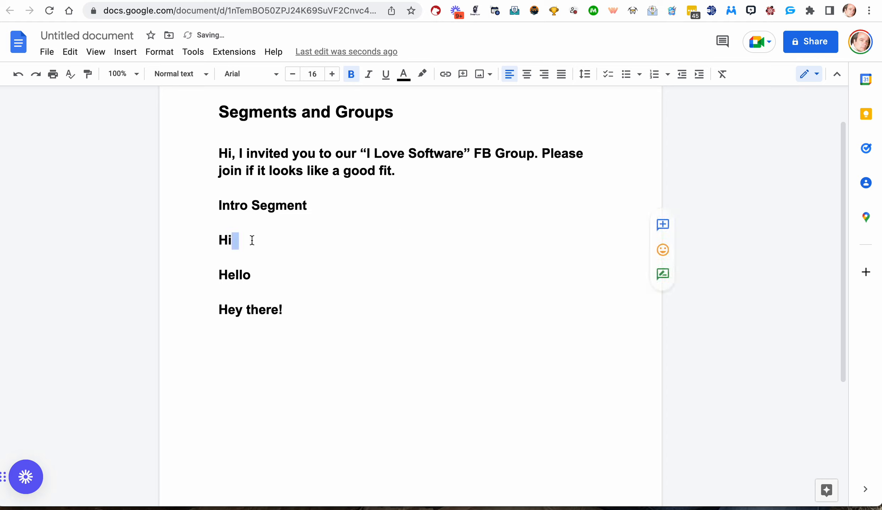
pyautogui.write('.')
pyautogui.doubleClick(262, 277)
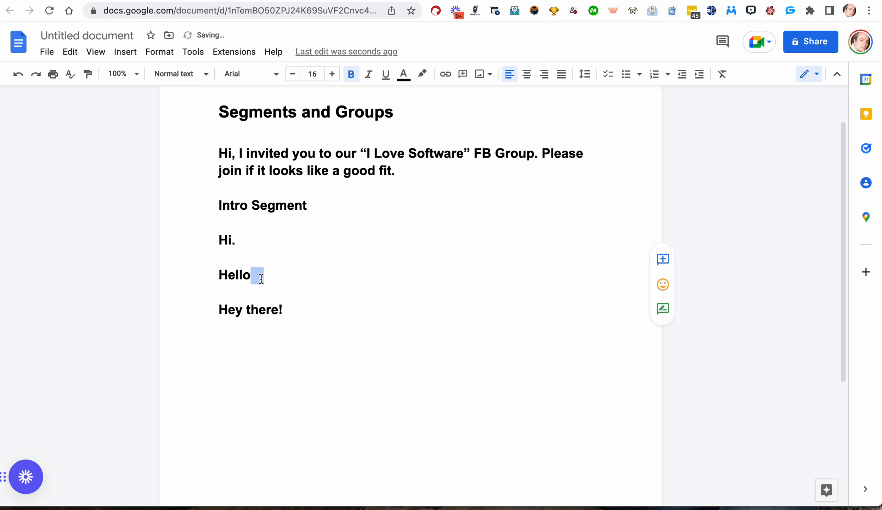
pyautogui.write('.')
pyautogui.press('Return')
pyautogui.click(299, 309)
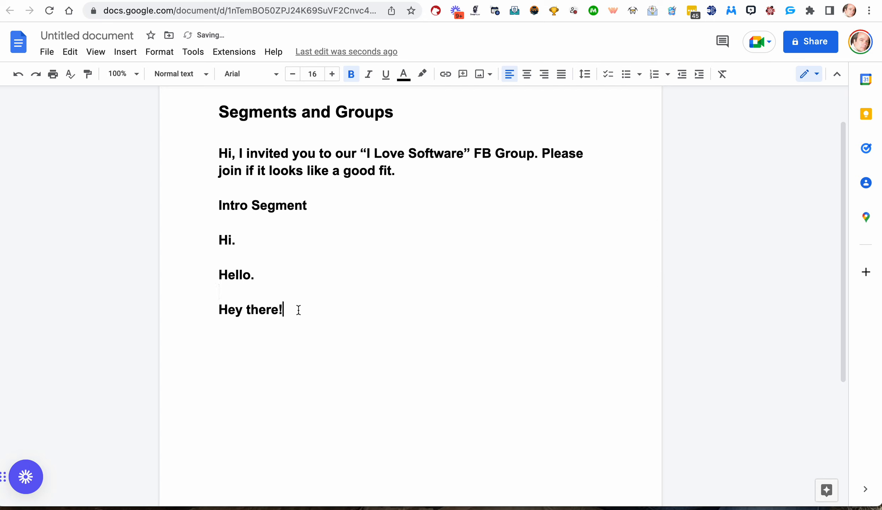
# Add the personalised greetings 'Hi, (fn)', 'Hello, (fn)' and 'Hey, (fn)' on separate lines below.
pyautogui.press('Return')
pyautogui.write('Hi, (fn)')
pyautogui.press('Return')
pyautogui.write('H')
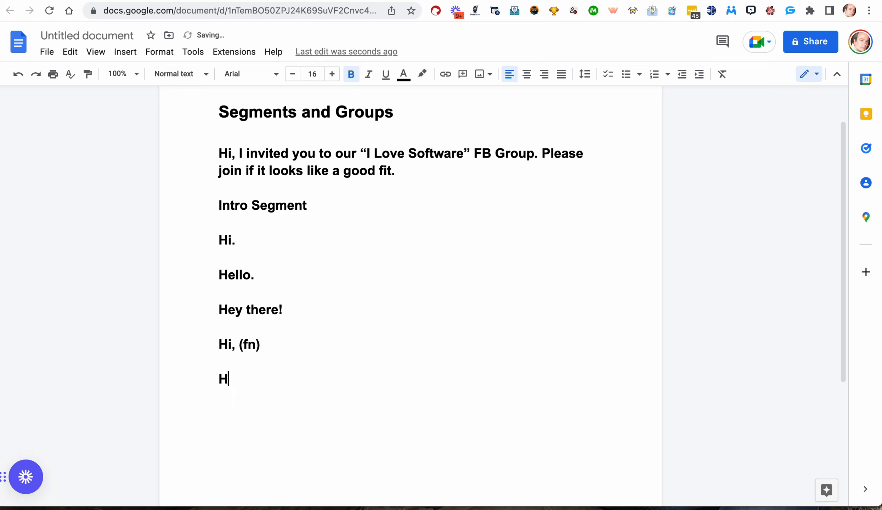
pyautogui.write('ello, (FN)')
pyautogui.press('BackSpace')
pyautogui.press('BackSpace')
pyautogui.press('BackSpace')
pyautogui.write('fn)')
pyautogui.press('Return')
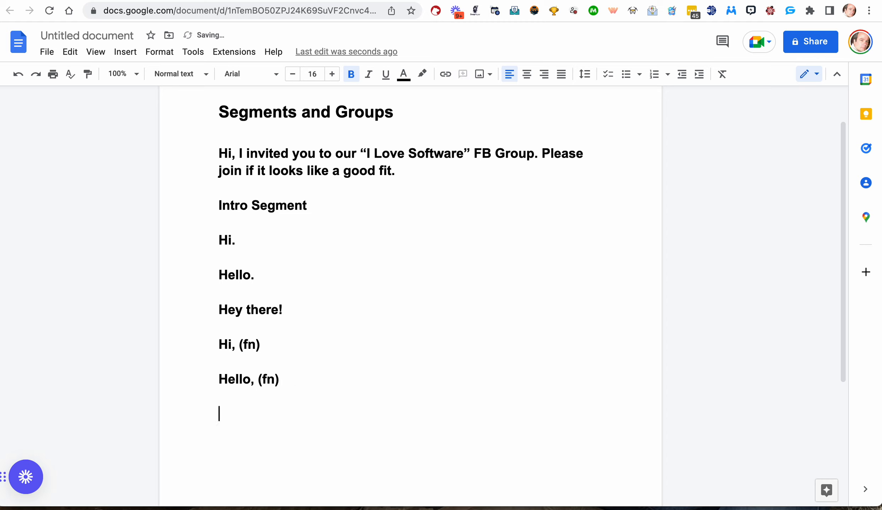
pyautogui.write('Hey, (fn)')
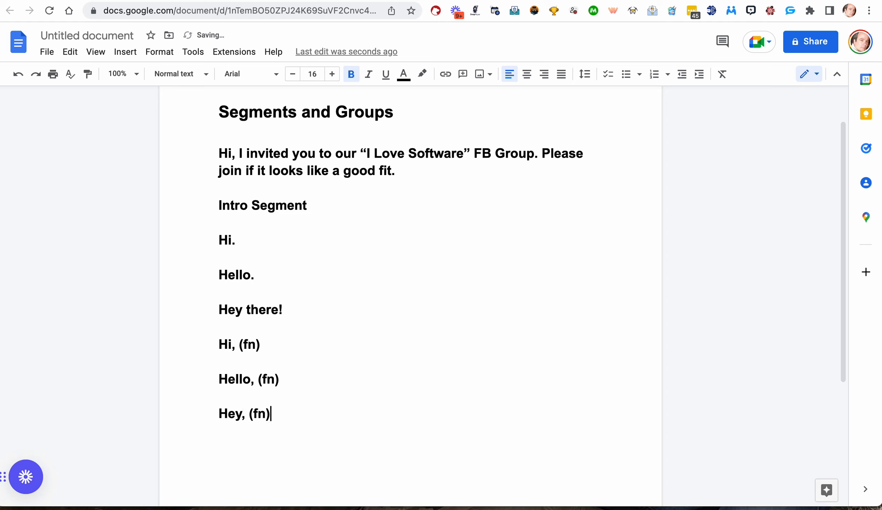
# Add the heading 'Invite Segment:' on a new line after the last greeting.
pyautogui.moveTo(236, 154); pyautogui.dragTo(215, 154)
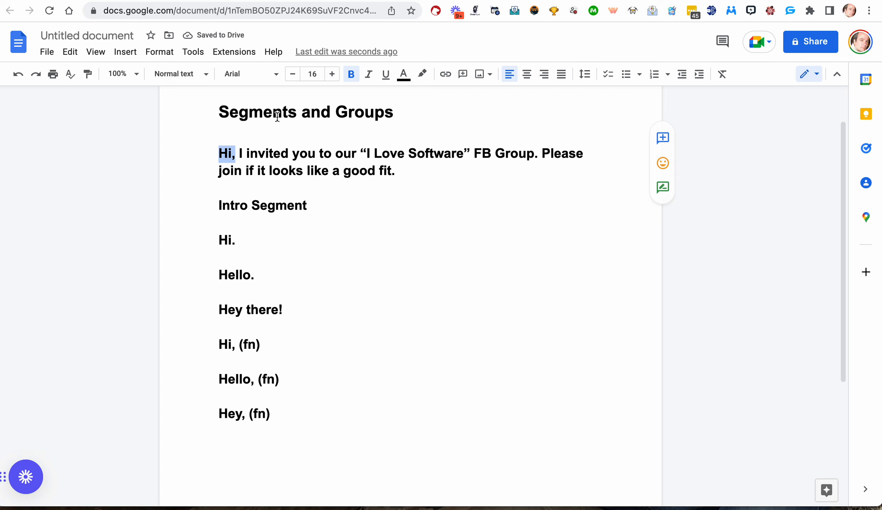
pyautogui.scroll(-2, 269, 292)
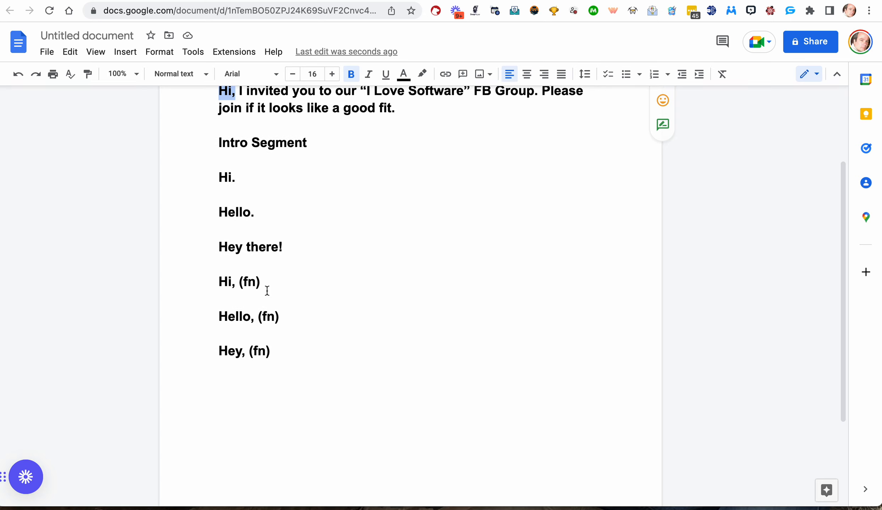
pyautogui.click(235, 383)
pyautogui.click(293, 351)
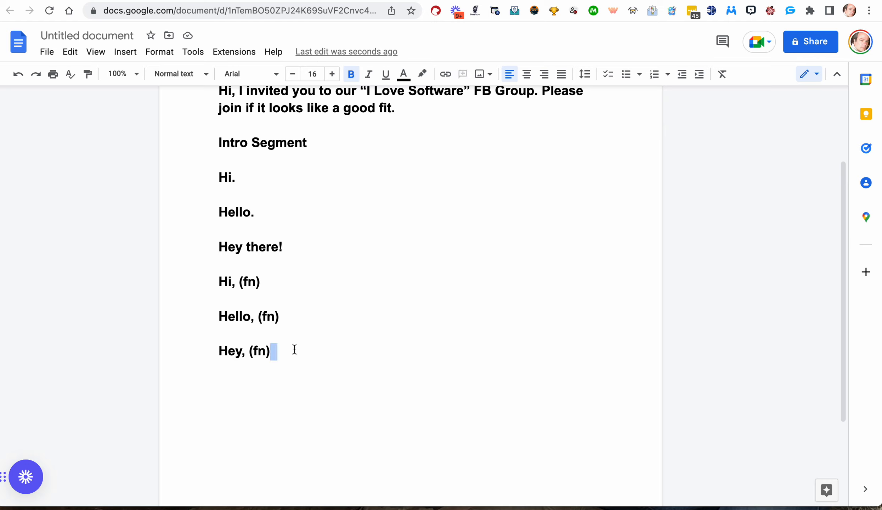
pyautogui.press('Return')
pyautogui.write('Invite ')
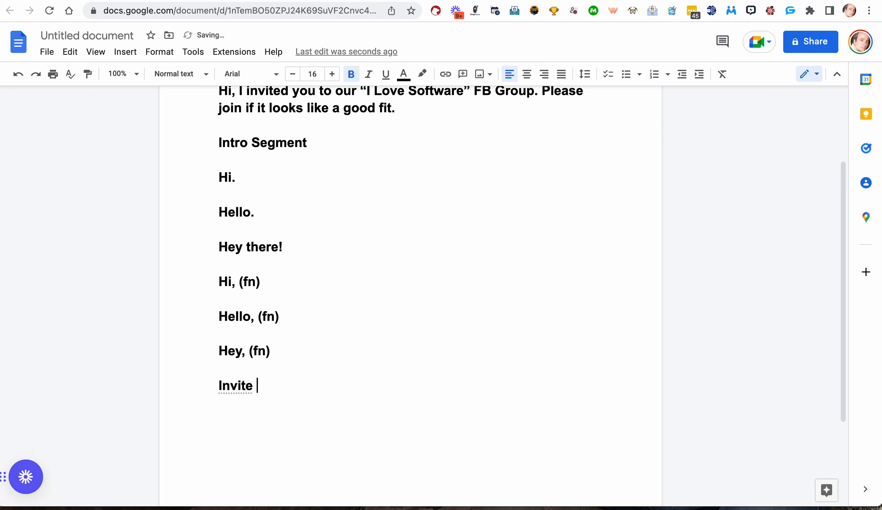
pyautogui.write('Segment')
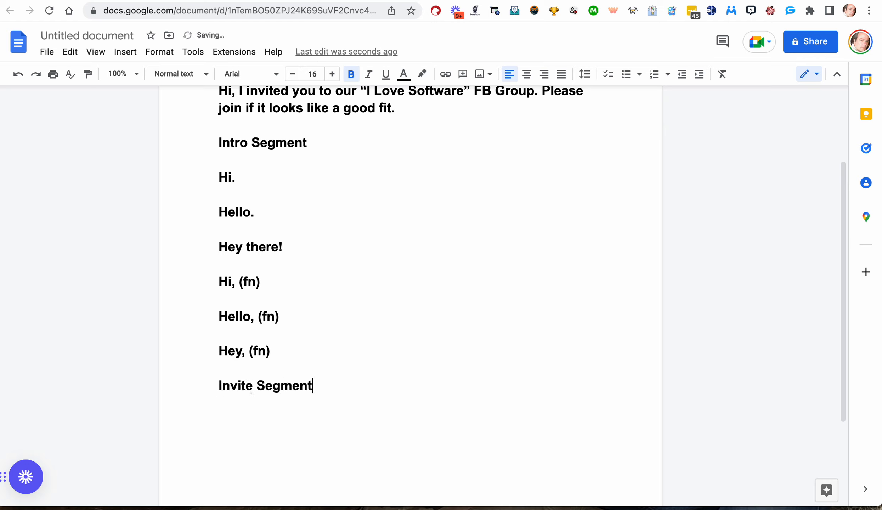
pyautogui.write(':')
pyautogui.press('Return')
pyautogui.scroll(3, 410, 284)
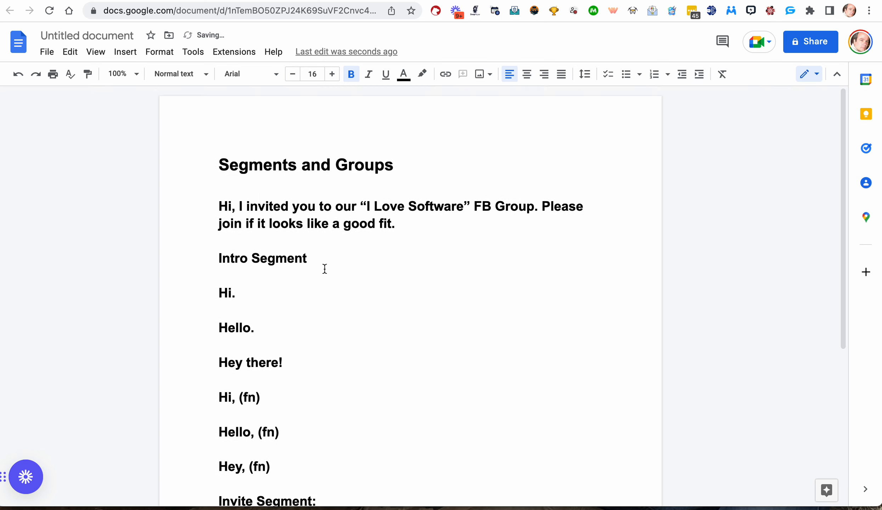
# Copy the sentence 'I invited you to our “I Love Software” FB Group.' and paste it under the Invite Segment heading.
pyautogui.moveTo(237, 212); pyautogui.dragTo(539, 210)
pyautogui.press('super+c')
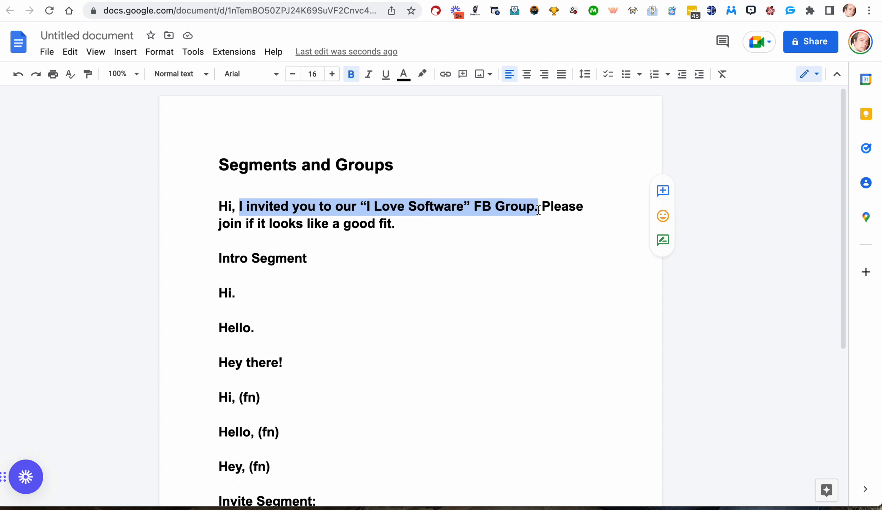
pyautogui.scroll(-6, 538, 210)
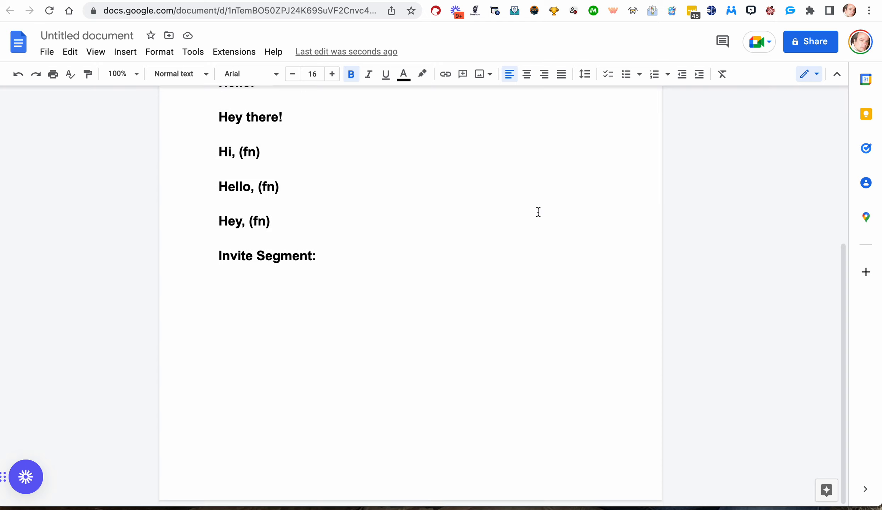
pyautogui.click(299, 272)
pyautogui.press('Return')
pyautogui.press('super+v')
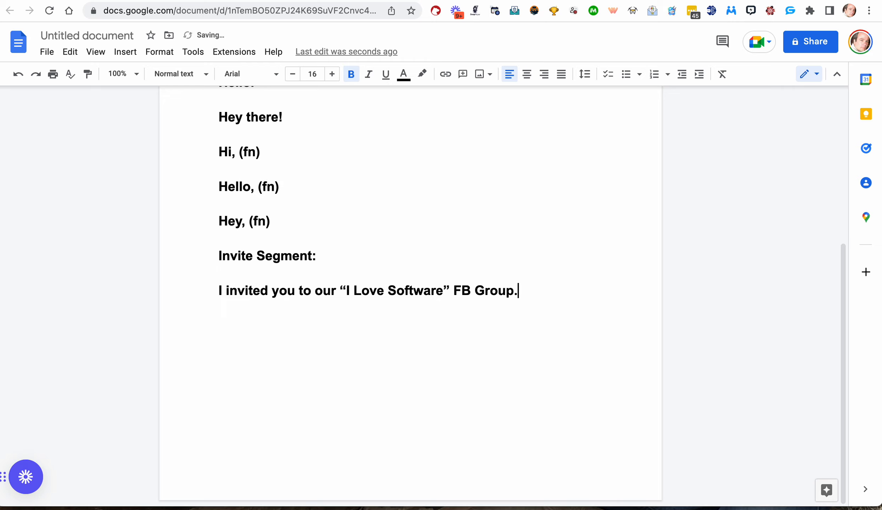
pyautogui.scroll(3, 336, 281)
pyautogui.scroll(4, 336, 282)
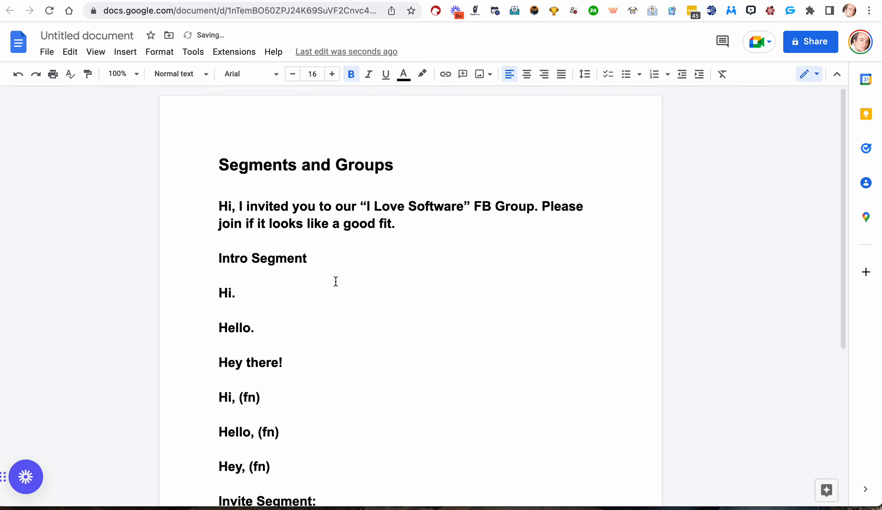
pyautogui.scroll(-2, 336, 281)
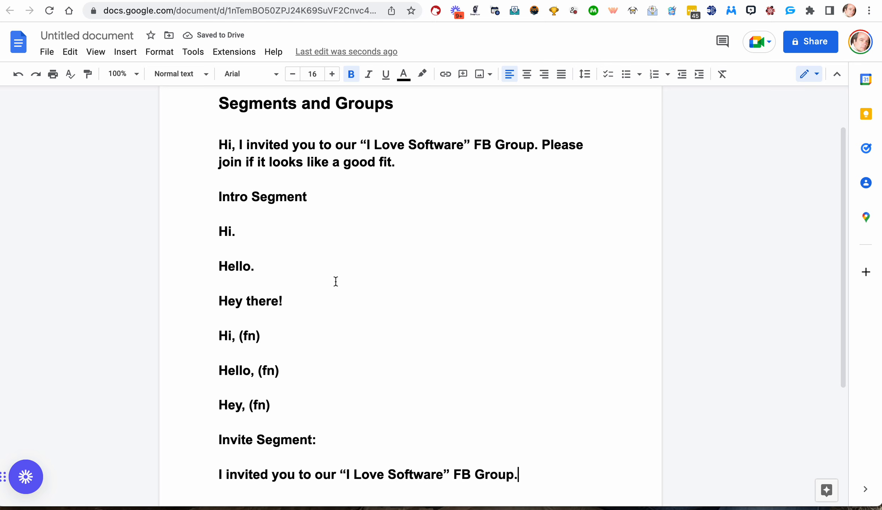
pyautogui.scroll(-5, 336, 281)
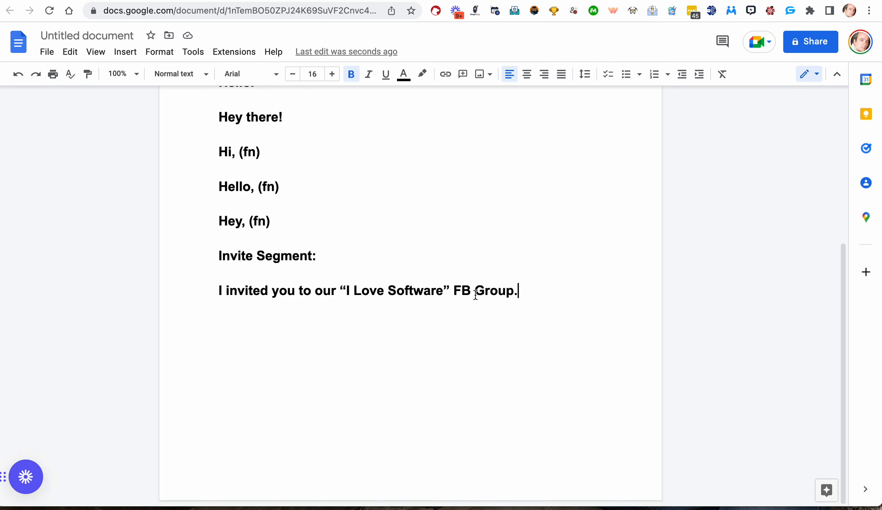
# Paste a second copy and edit it to 'I just invited you to the “I Love Software” Group.'.
pyautogui.press('Return')
pyautogui.hotkey('ctrl', 'v')
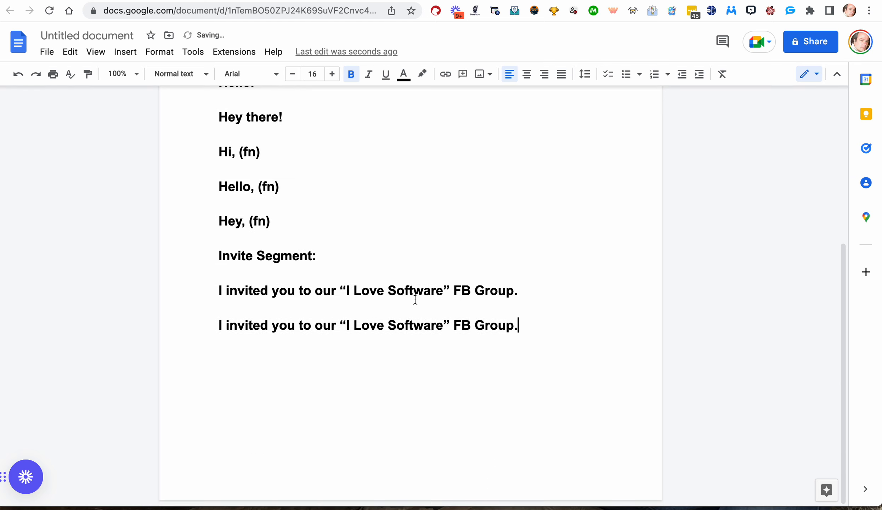
pyautogui.click(227, 325)
pyautogui.write('just')
pyautogui.click(350, 330)
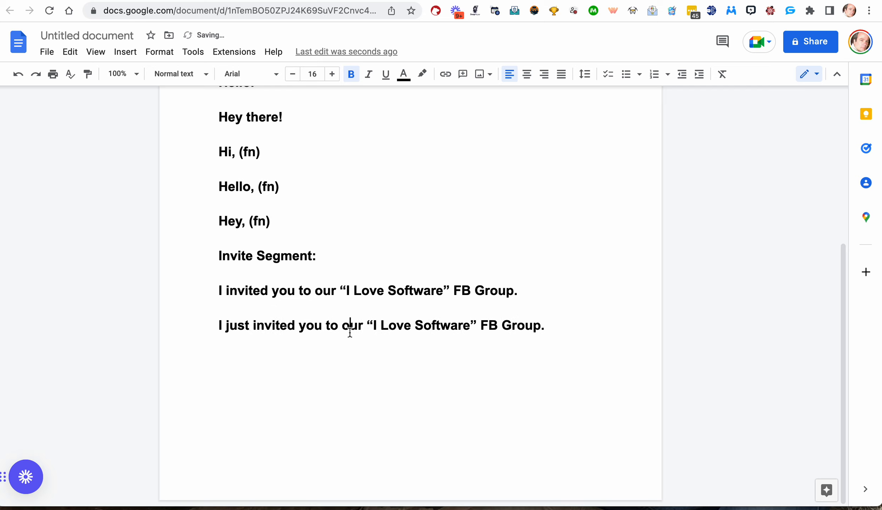
pyautogui.doubleClick(350, 332)
pyautogui.write('the')
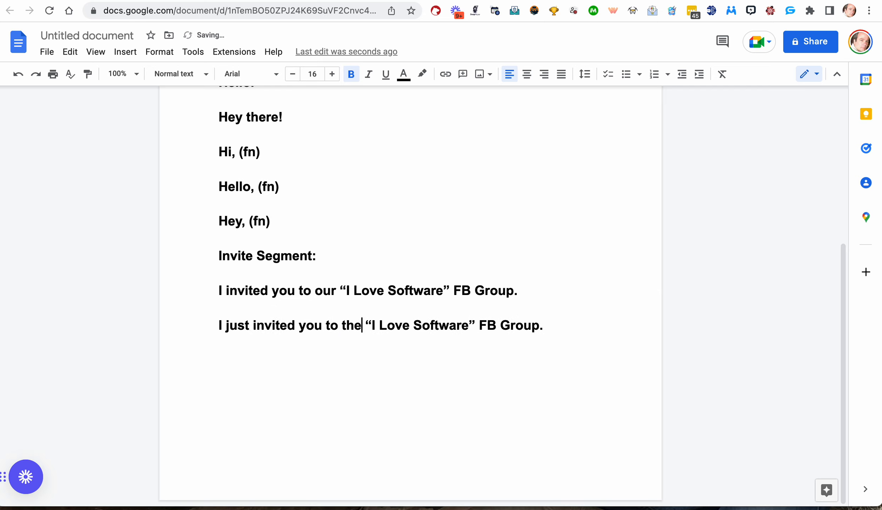
pyautogui.click(497, 325)
pyautogui.press('BackSpace')
pyautogui.press('BackSpace')
pyautogui.press('BackSpace')
pyautogui.press('BackSpace')
# Paste a third copy on a new line and change its opening to 'I sent you an invite'.
pyautogui.click(526, 326)
pyautogui.press('Return')
pyautogui.press('super+v')
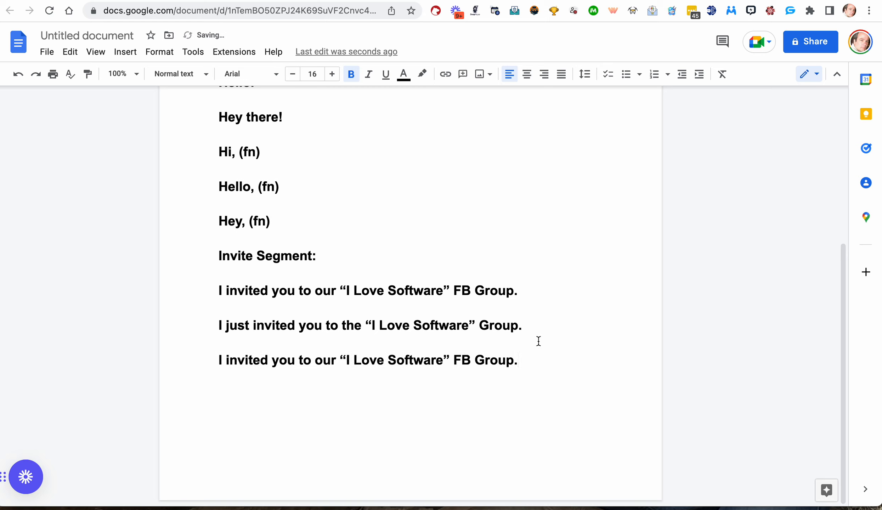
pyautogui.doubleClick(256, 362)
pyautogui.write('sent you a')
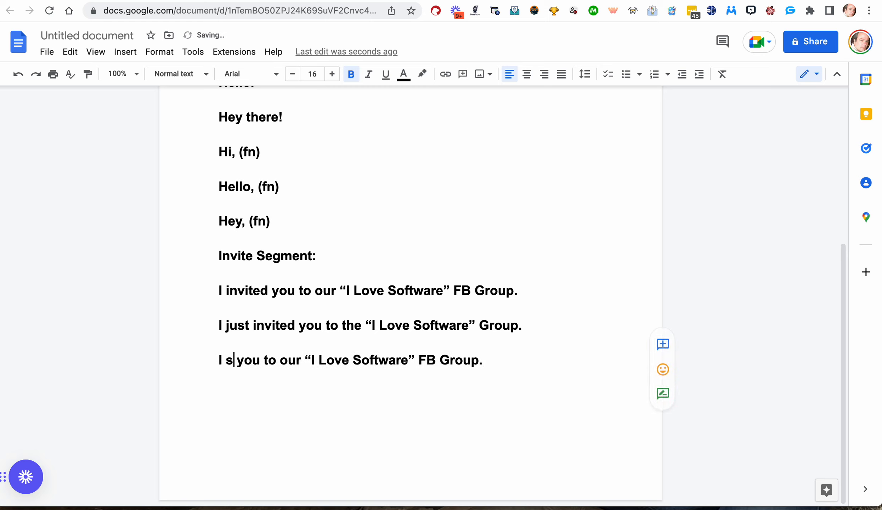
pyautogui.write('n invit')
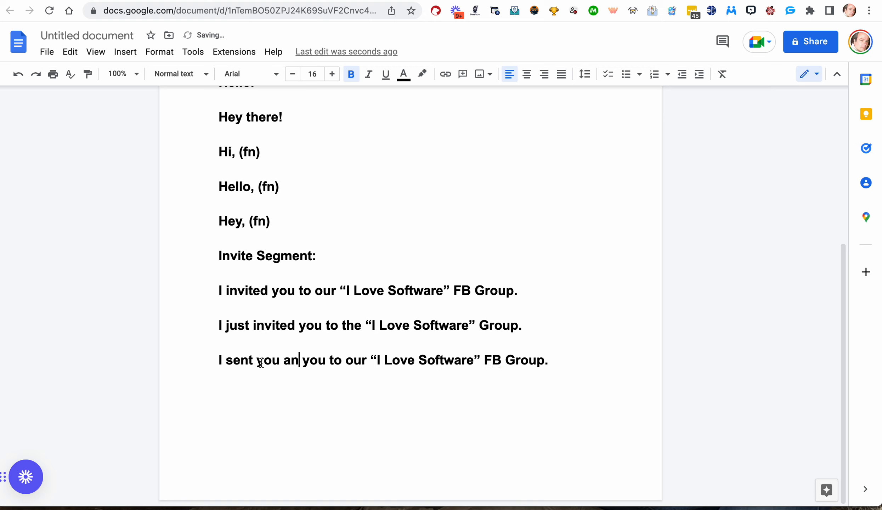
pyautogui.write('e')
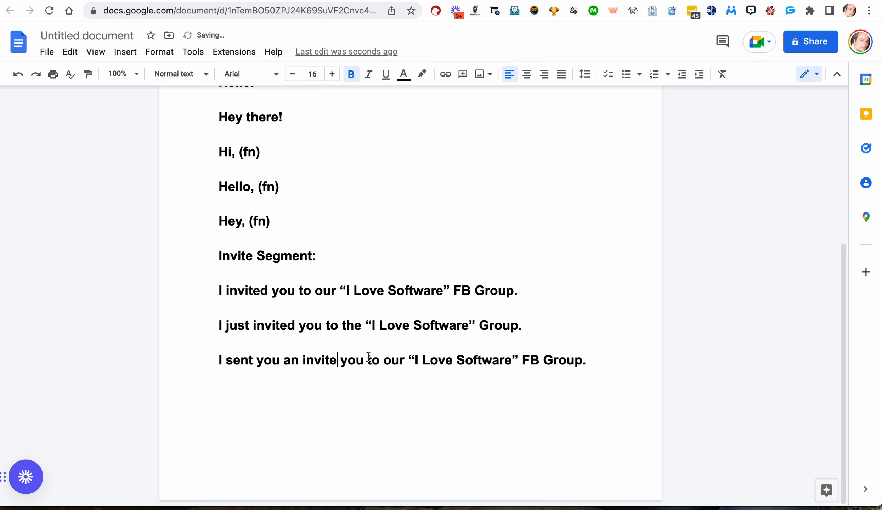
# Replace 'our' with 'my FB Group' in the third variant and delete its trailing 'FB Group'.
pyautogui.doubleClick(391, 360)
pyautogui.write('my ')
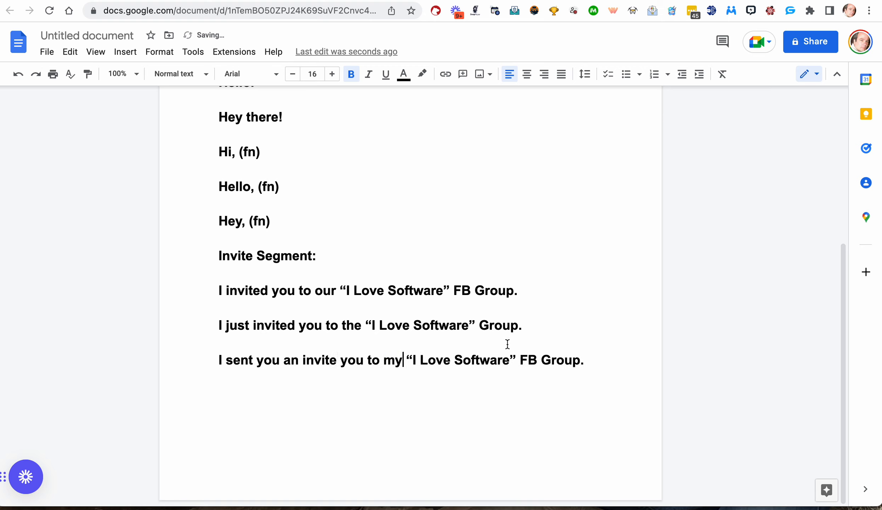
pyautogui.write('FB Group')
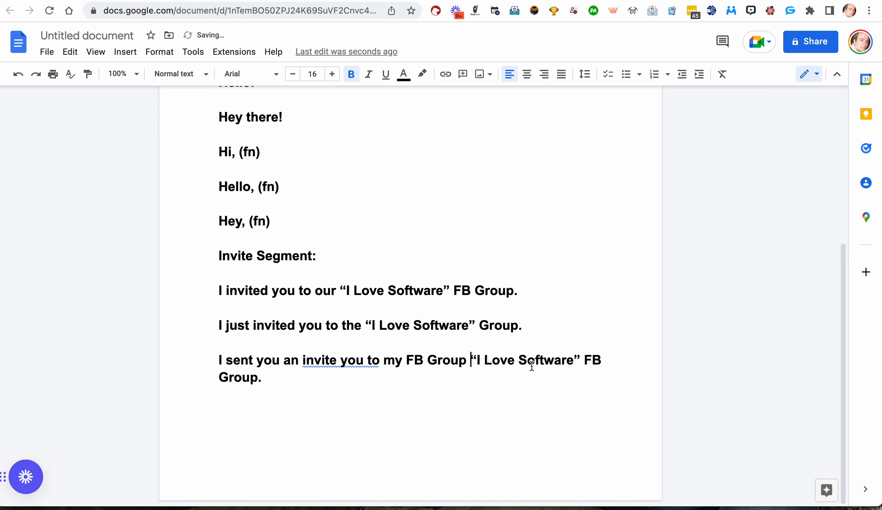
pyautogui.moveTo(584, 360); pyautogui.dragTo(255, 377)
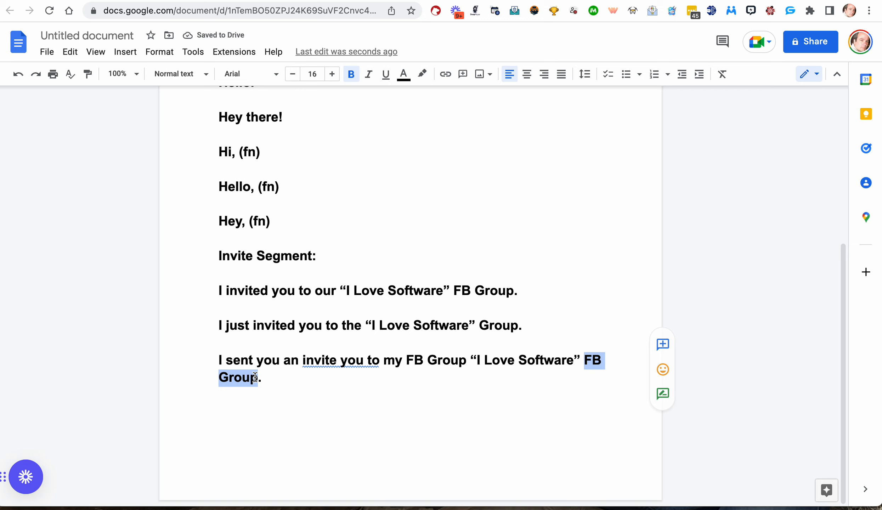
pyautogui.press('BackSpace')
pyautogui.press('BackSpace')
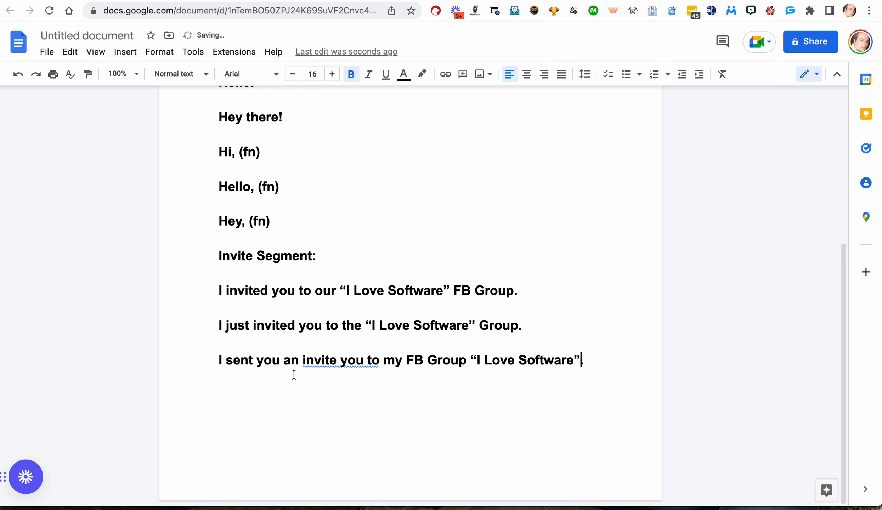
pyautogui.moveTo(583, 359); pyautogui.dragTo(597, 359)
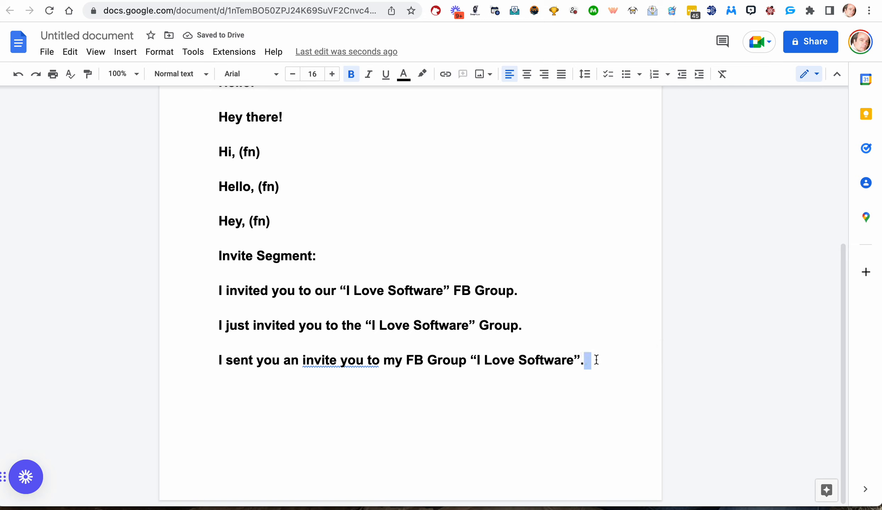
# Insert a blank line between the last personalised greeting and the Invite Segment heading.
pyautogui.moveTo(271, 221); pyautogui.dragTo(309, 224)
pyautogui.press('Return')
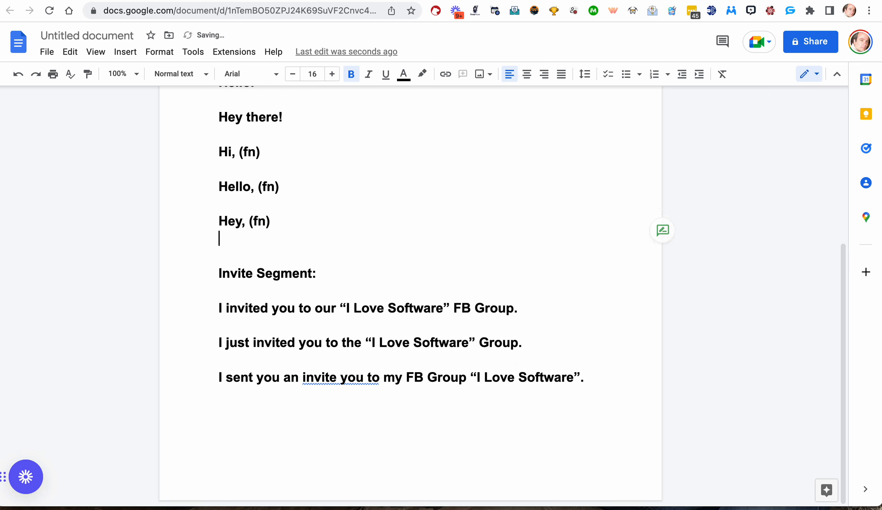
pyautogui.moveTo(203, 301); pyautogui.dragTo(592, 383)
pyautogui.scroll(7, 591, 383)
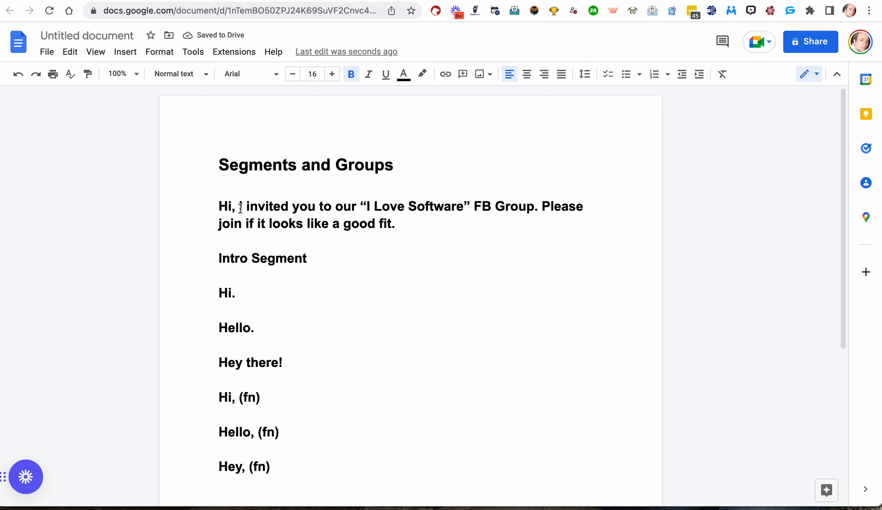
# Copy the sentence 'Please join if it looks like a good fit.' from the opening message.
pyautogui.moveTo(241, 208); pyautogui.dragTo(539, 204)
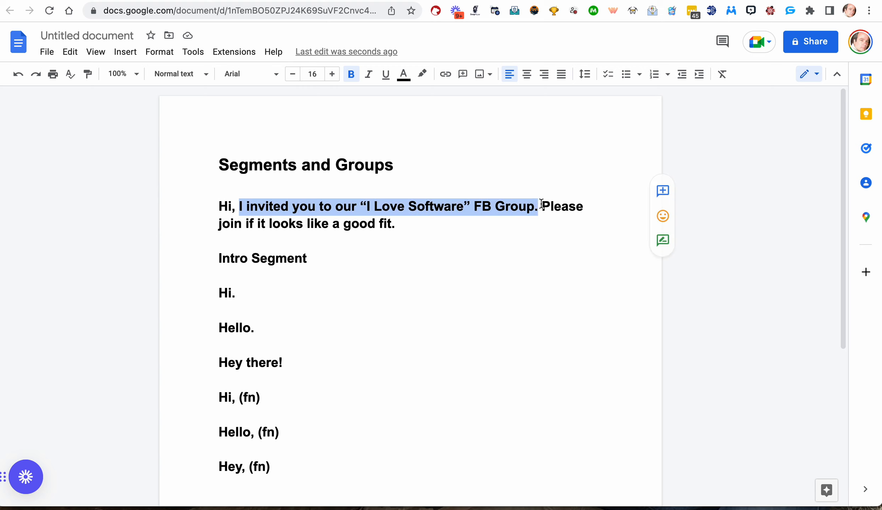
pyautogui.click(542, 205)
pyautogui.moveTo(542, 205); pyautogui.dragTo(545, 217)
pyautogui.press('super+c')
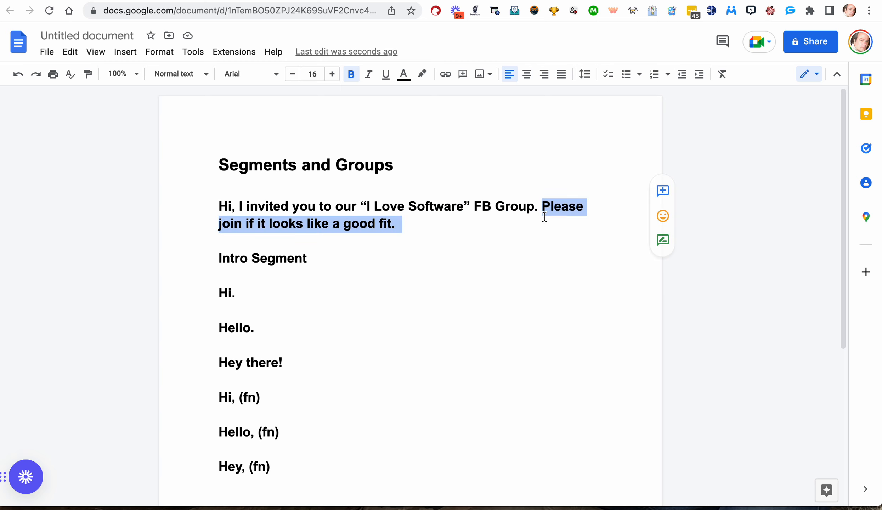
pyautogui.scroll(-7, 565, 237)
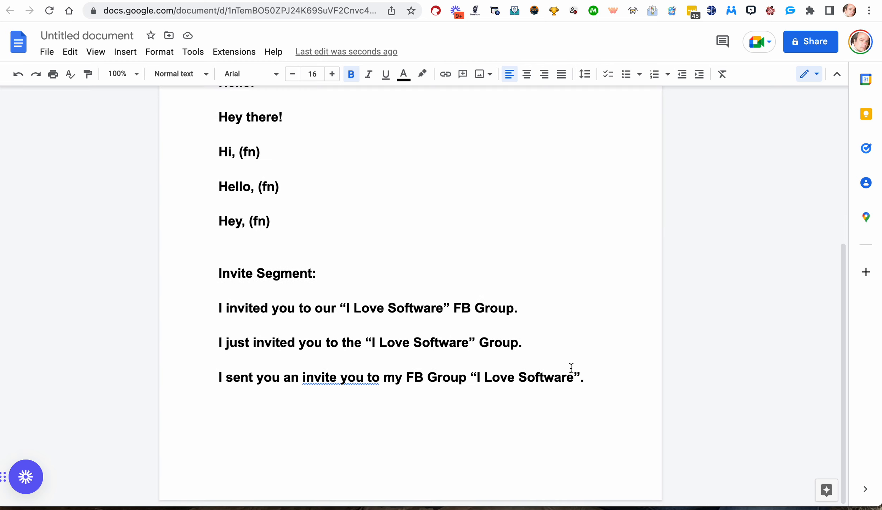
# Add an 'End Segment' heading below the invite variants, separated from them by a blank line.
pyautogui.press('Return')
pyautogui.write('End Segmnt')
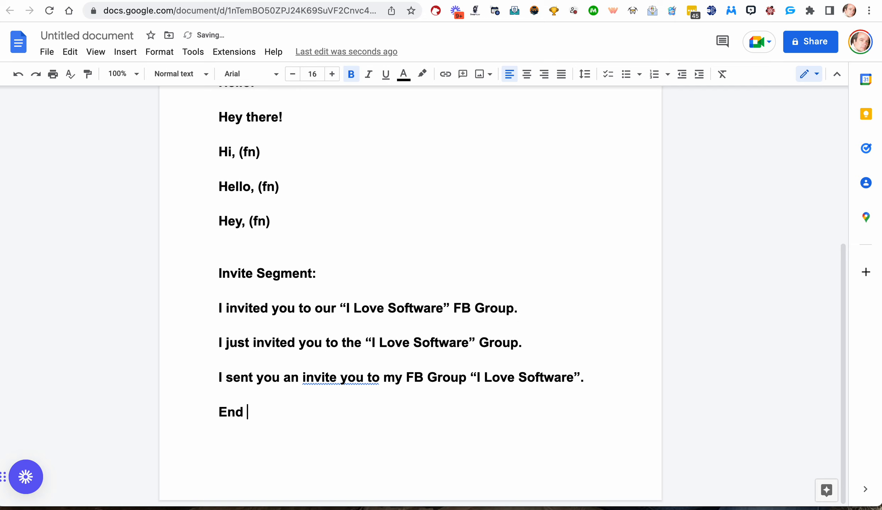
pyautogui.press('BackSpace')
pyautogui.press('BackSpace')
pyautogui.write('ent')
pyautogui.click(219, 412)
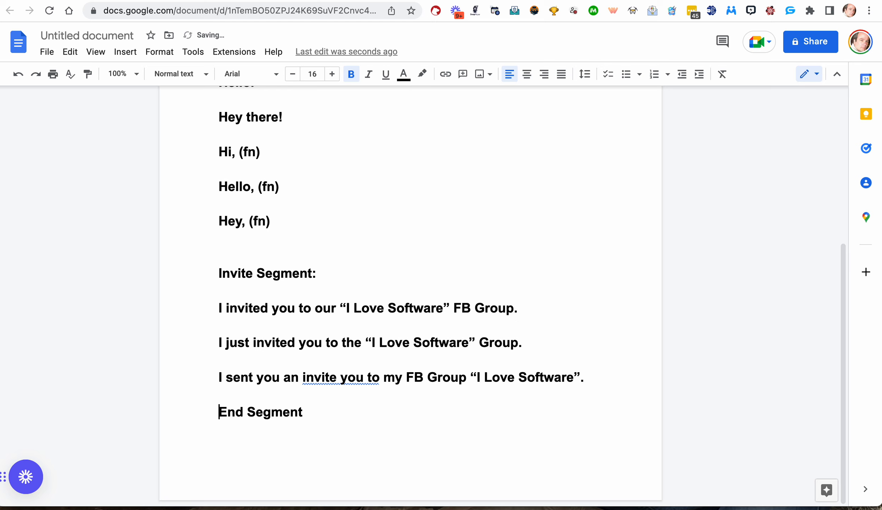
pyautogui.press('Return')
# Paste 'Please join if it looks like a good fit.' below the 'End Segment:' heading.
pyautogui.click(303, 429)
pyautogui.press('Return')
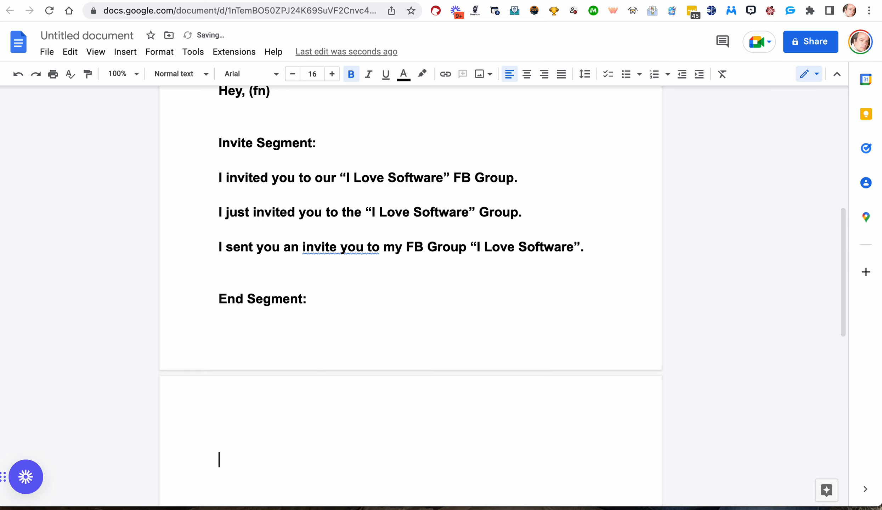
pyautogui.press('super+v')
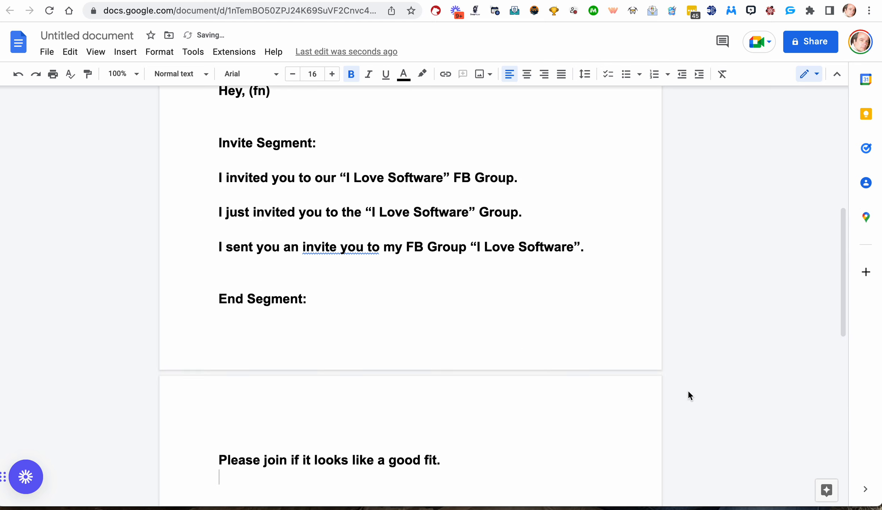
# Add the line 'I hope you accept - would love to see you in there.' below, correcting the misspelled 'you'.
pyautogui.press('Return')
pyautogui.write('I h')
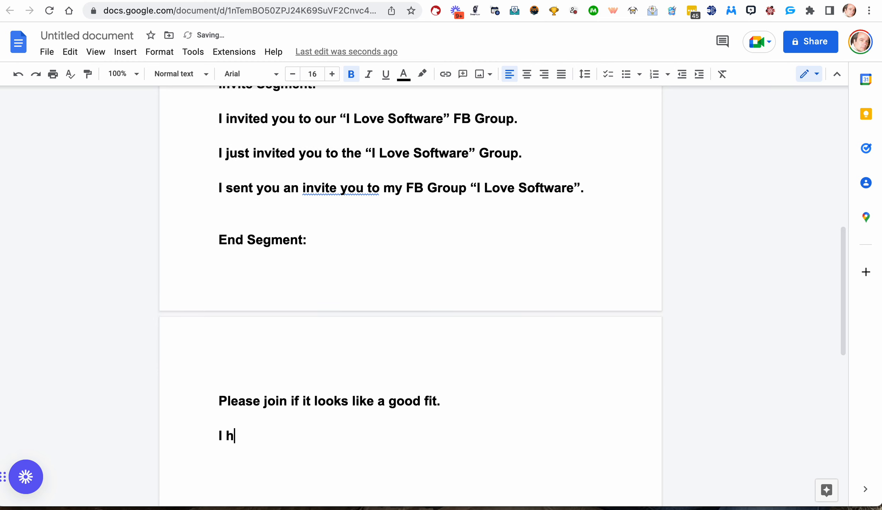
pyautogui.write('ope you accept')
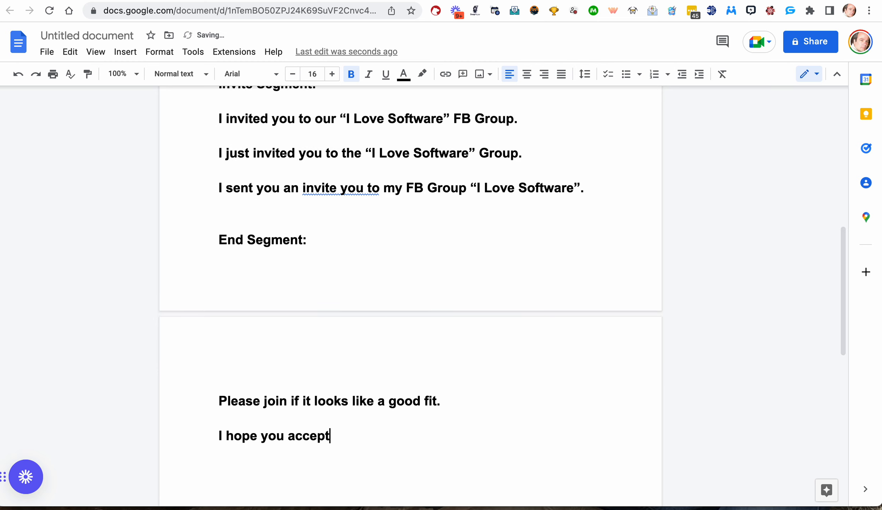
pyautogui.write(' - would love ot s')
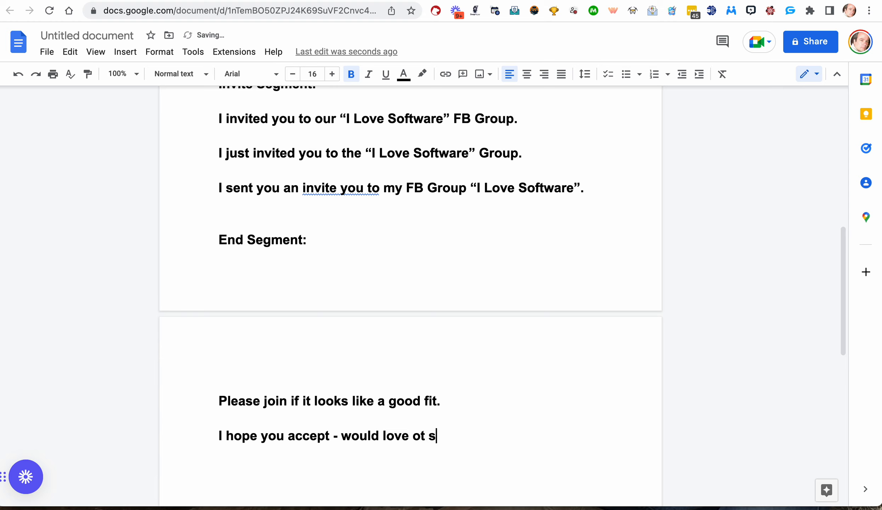
pyautogui.write('ee yuo in thee.')
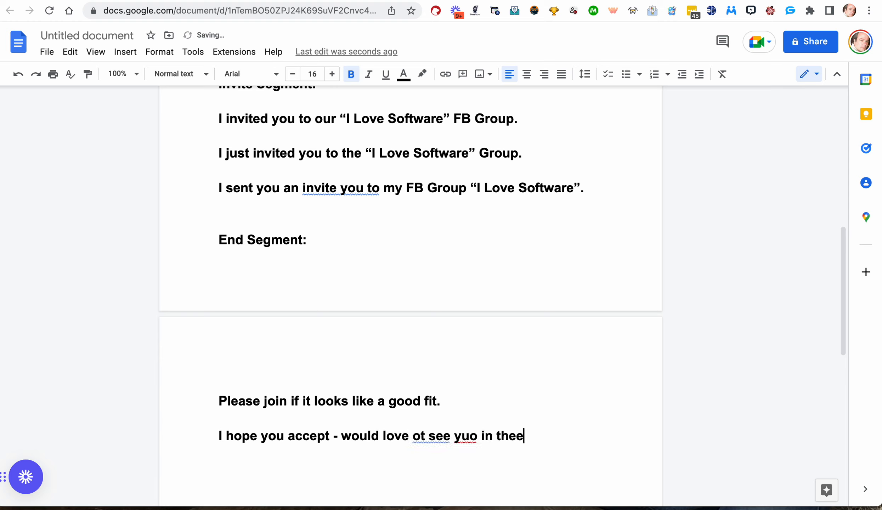
pyautogui.press('BackSpace')
pyautogui.press('BackSpace')
pyautogui.write('re.')
pyautogui.click(466, 432)
pyautogui.click(468, 417)
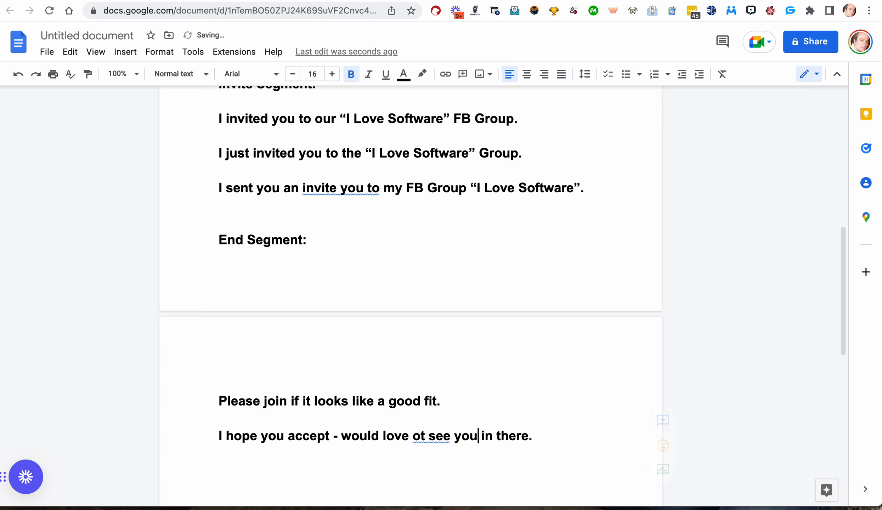
# Correct the typo 'ot' to 'to' in the new end line.
pyautogui.click(428, 436)
pyautogui.press('BackSpace')
pyautogui.press('BackSpace')
pyautogui.write('to')
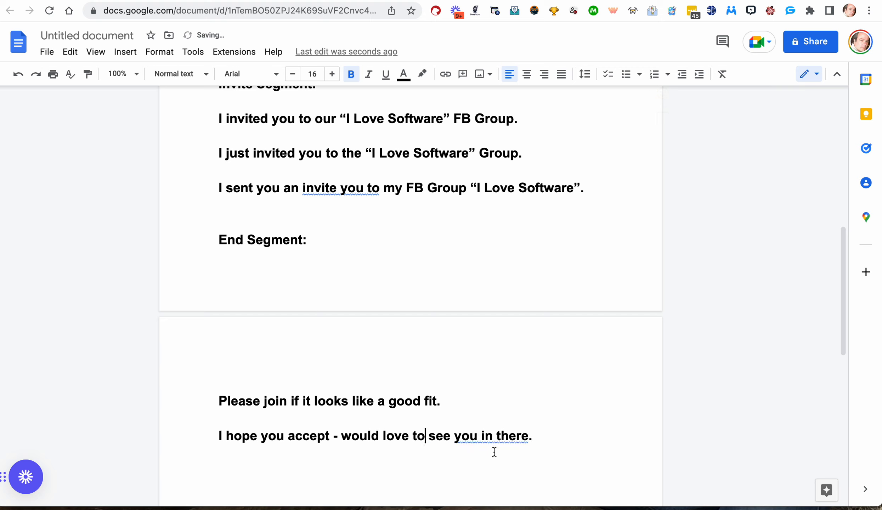
# Paste another copy of 'Please join if it looks like a good fit.' on a new line below.
pyautogui.doubleClick(538, 439)
pyautogui.press('Return')
pyautogui.press('Return')
pyautogui.scroll(-3, 473, 420)
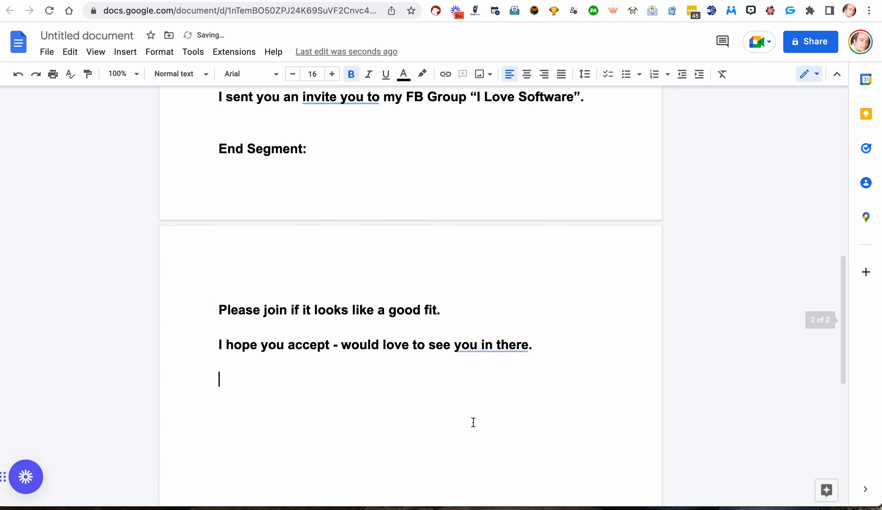
pyautogui.press('super+v')
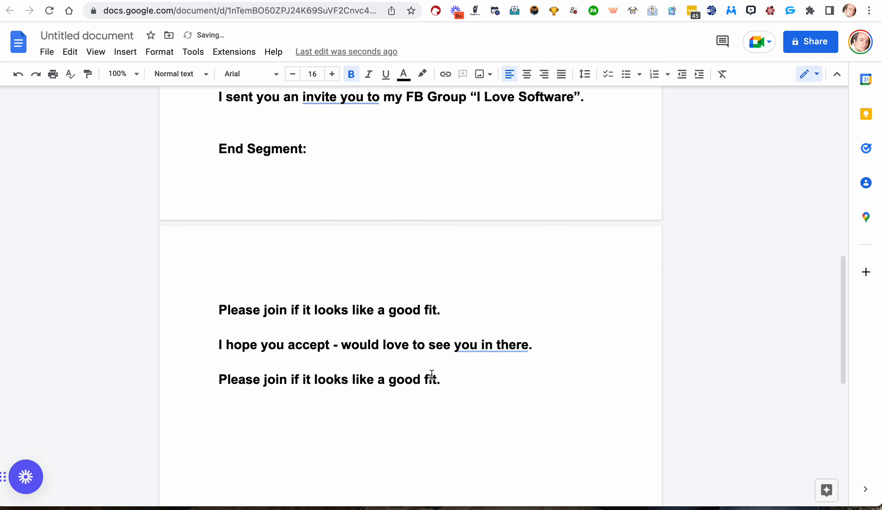
# Replace the duplicated end line with 'Hope you join!'.
pyautogui.moveTo(447, 380); pyautogui.dragTo(220, 381)
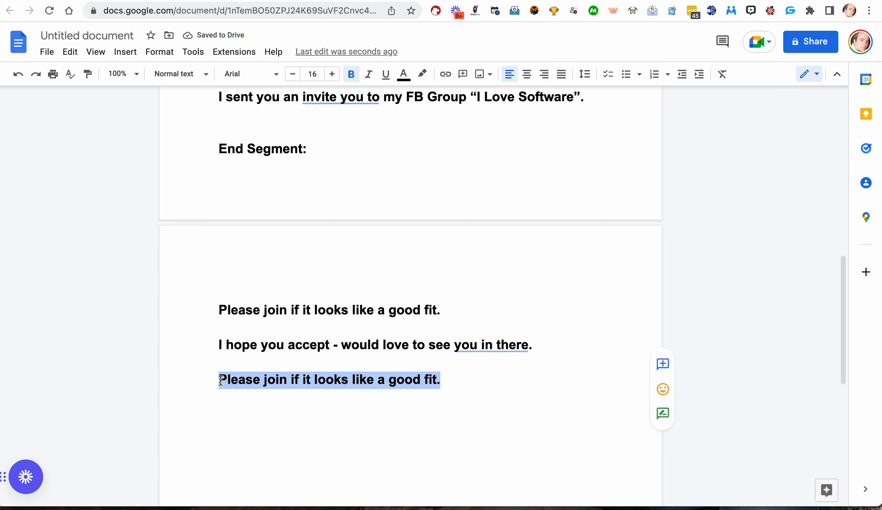
pyautogui.write('Hope you ')
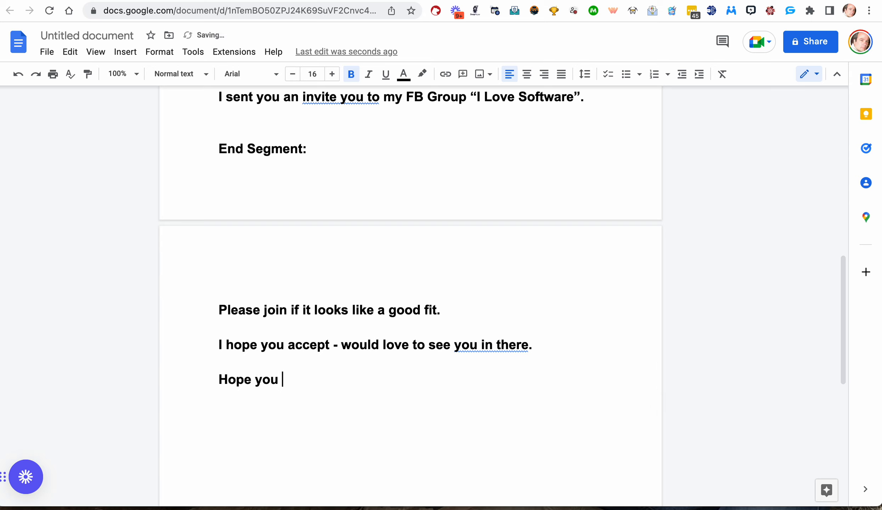
pyautogui.write('join!')
# Add the end line 'If this looks good, please join.' on a new line below.
pyautogui.press('Return')
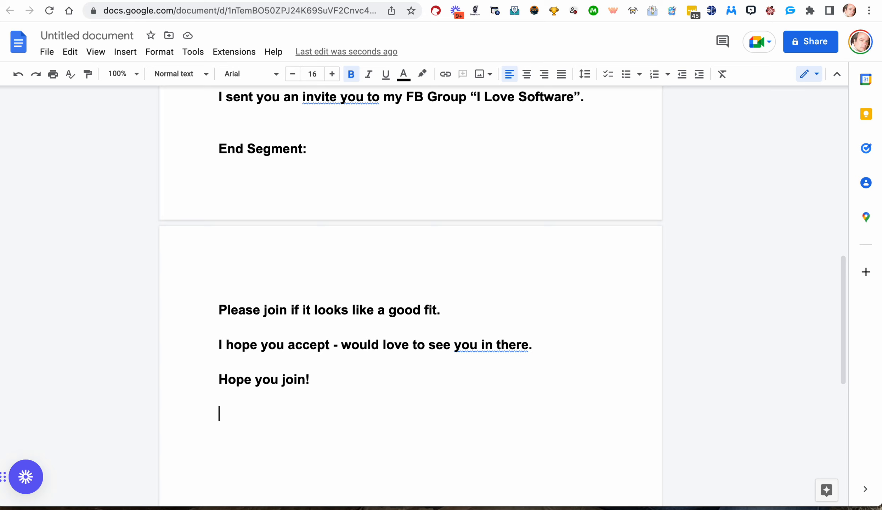
pyautogui.write('If this looks')
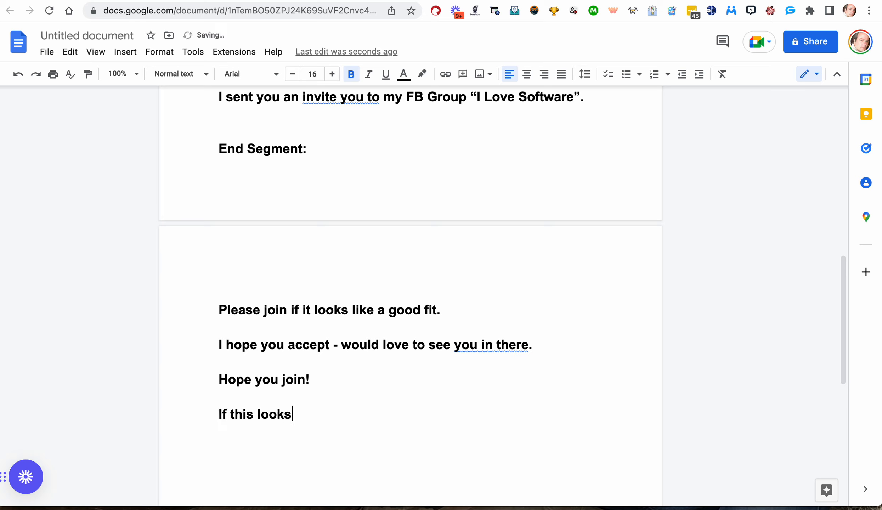
pyautogui.write(' good, please ')
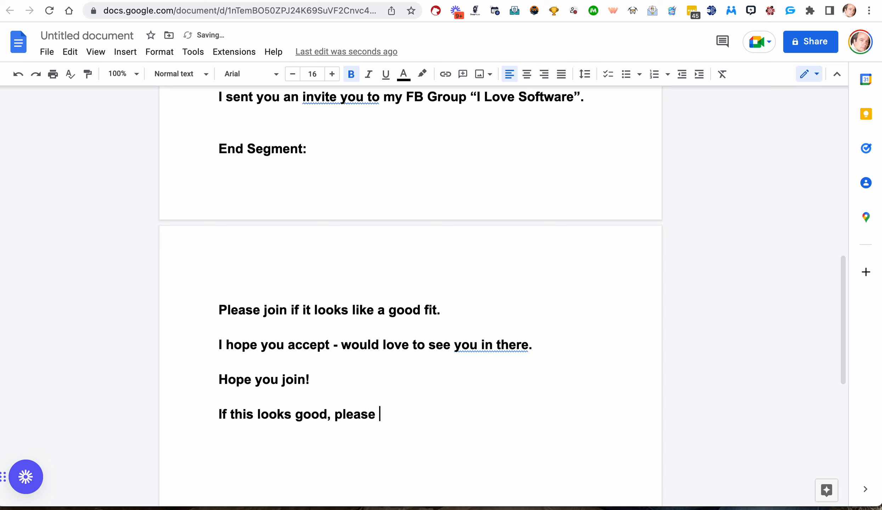
pyautogui.write('join.')
# Insert a 'GROUP:' line beneath the opening sample message at the top of the document.
pyautogui.scroll(15, 410, 297)
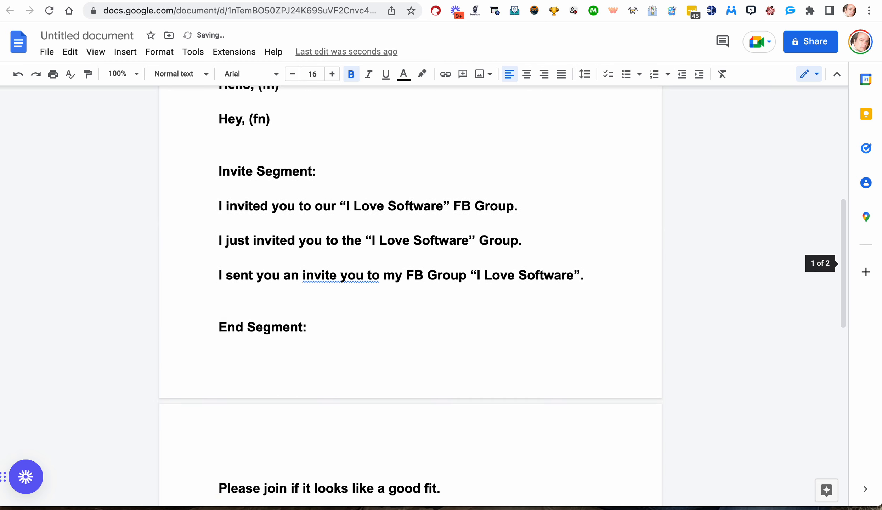
pyautogui.scroll(-1, 258, 356)
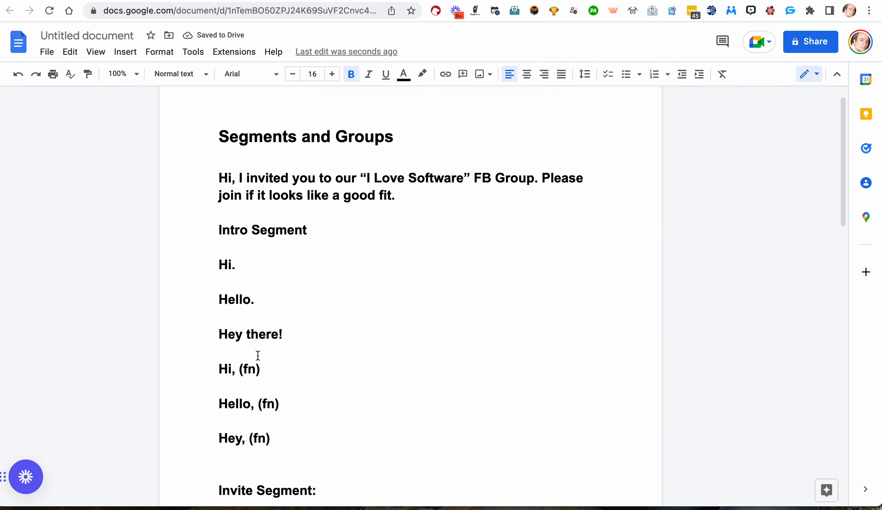
pyautogui.click(408, 199)
pyautogui.press('Return')
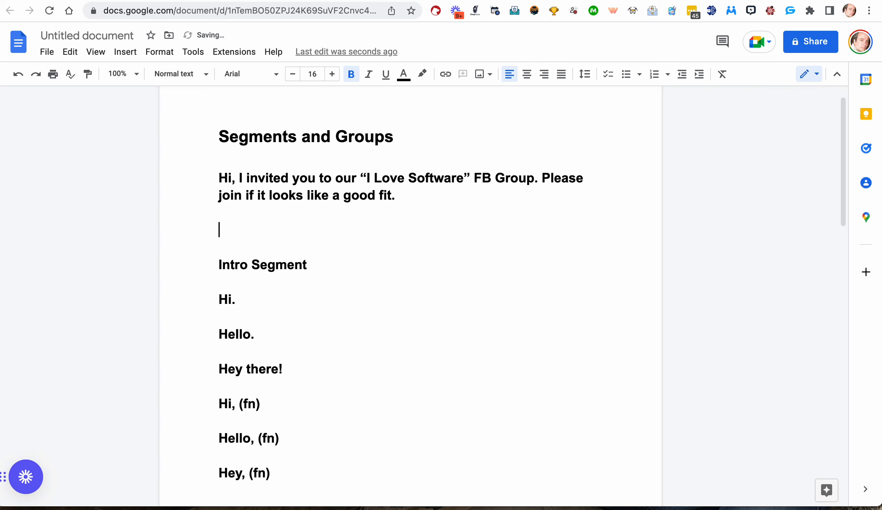
pyautogui.write('GROUP:')
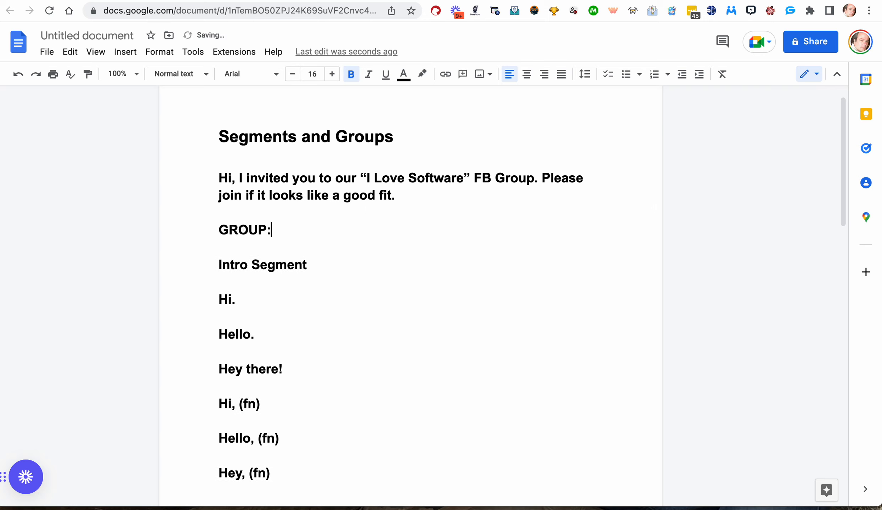
# Add '(segment 1)' on a new line below 'GROUP:'.
pyautogui.press('Return')
pyautogui.write('(')
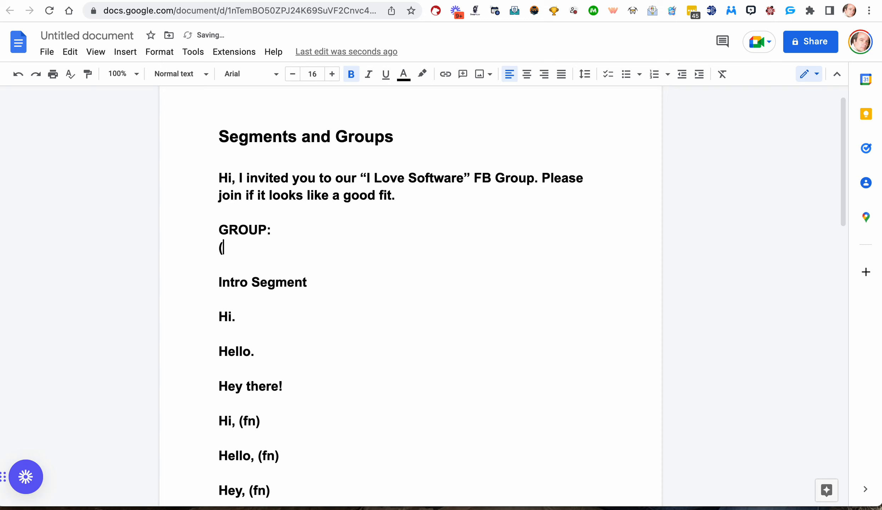
pyautogui.write('segment')
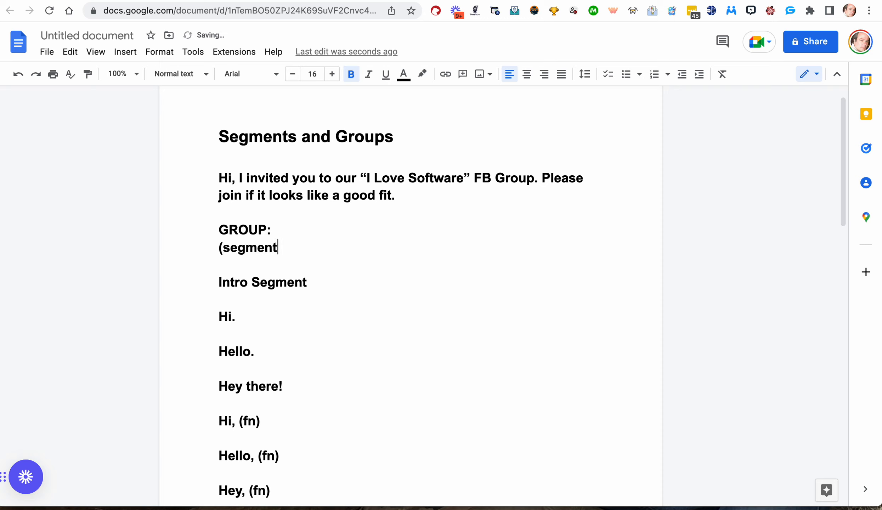
pyautogui.write(' 1)')
# Append '(segment 2)' after '(segment 1)' on the group line.
pyautogui.moveTo(228, 321); pyautogui.dragTo(250, 471)
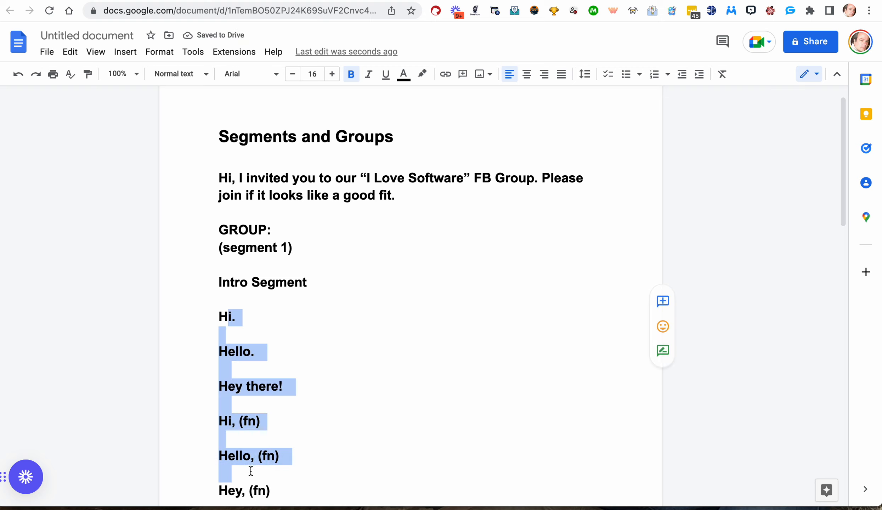
pyautogui.click(309, 250)
pyautogui.write('(')
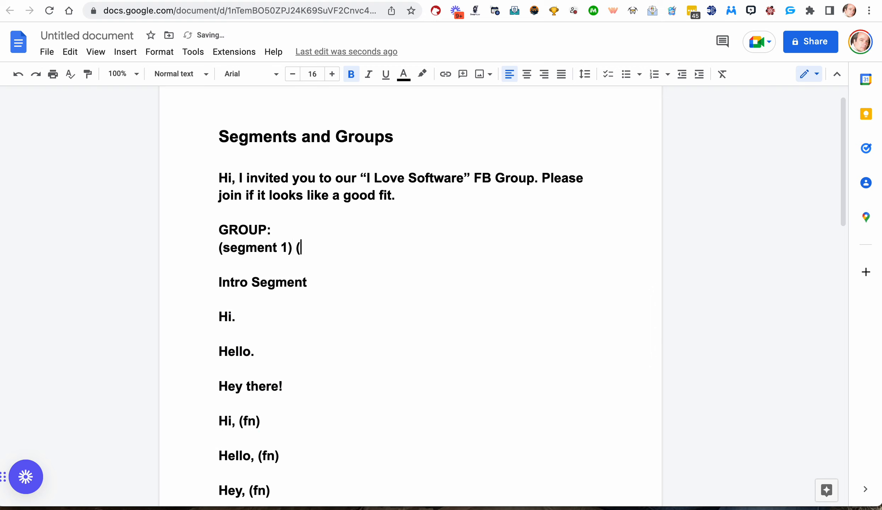
pyautogui.write('segment')
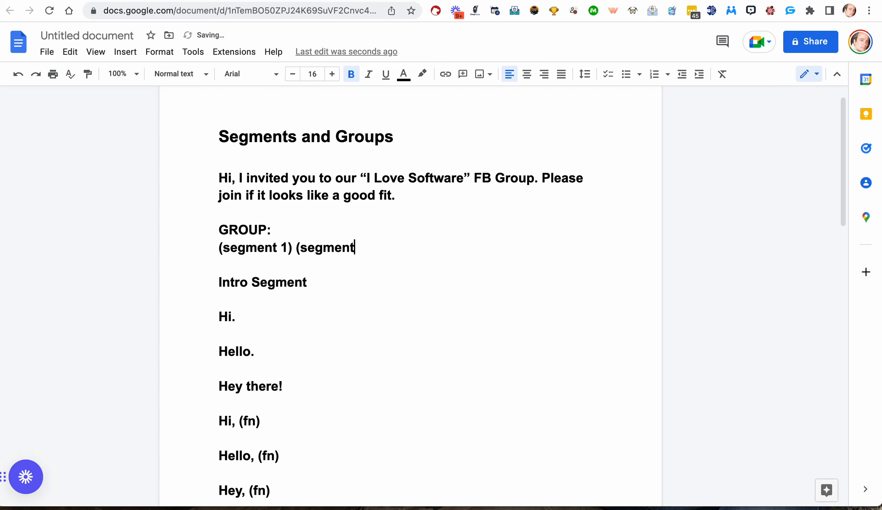
pyautogui.write(' 2)')
# Append '(segment 3)' to the end of the group line.
pyautogui.scroll(-10, 331, 301)
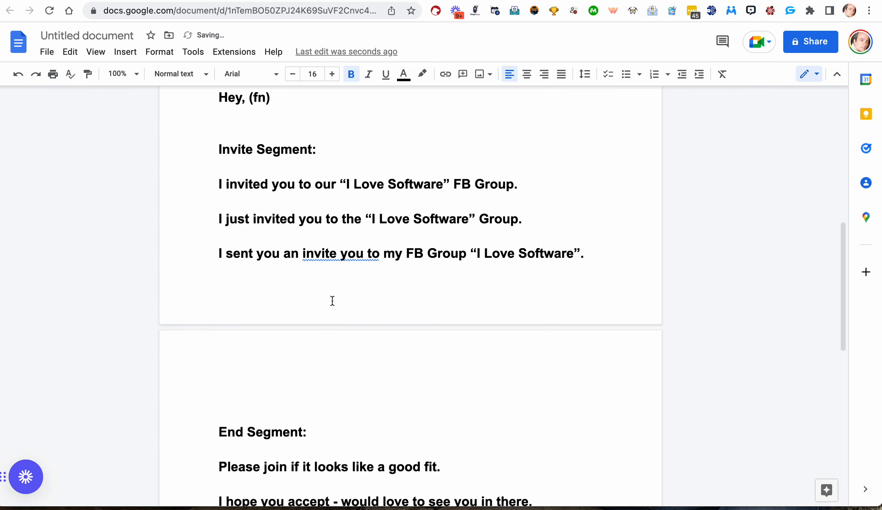
pyautogui.moveTo(204, 200); pyautogui.dragTo(626, 275)
pyautogui.scroll(10, 626, 275)
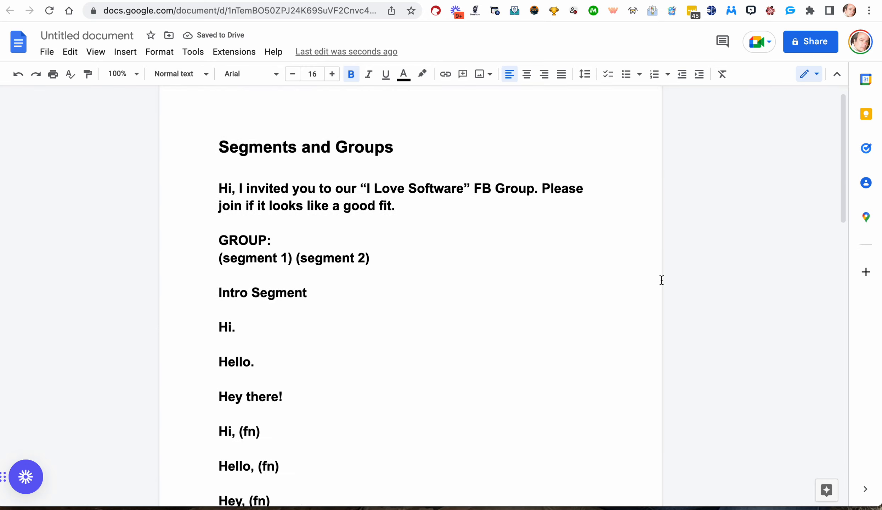
pyautogui.moveTo(469, 276); pyautogui.dragTo(439, 277)
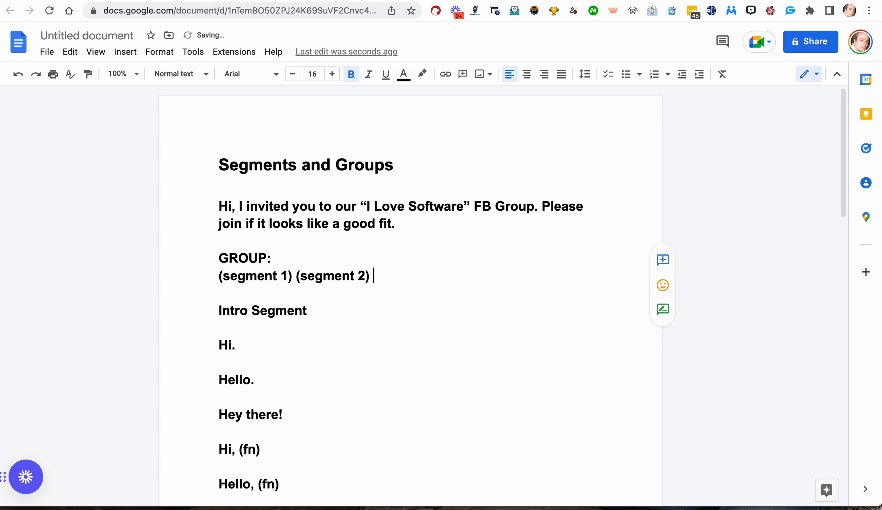
pyautogui.write('(seg')
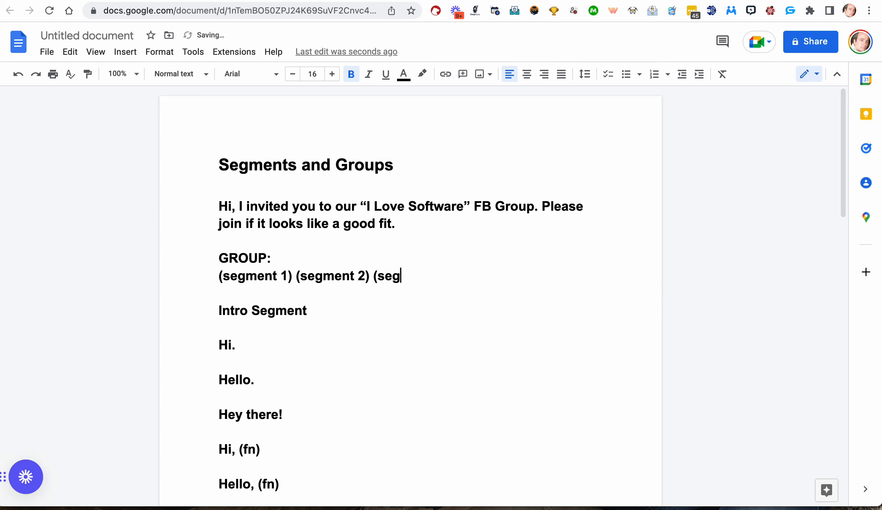
pyautogui.write('ment 3)')
# Highlight the group line, the first intro greeting and the opening sample message to review the structure.
pyautogui.moveTo(474, 277); pyautogui.dragTo(192, 273)
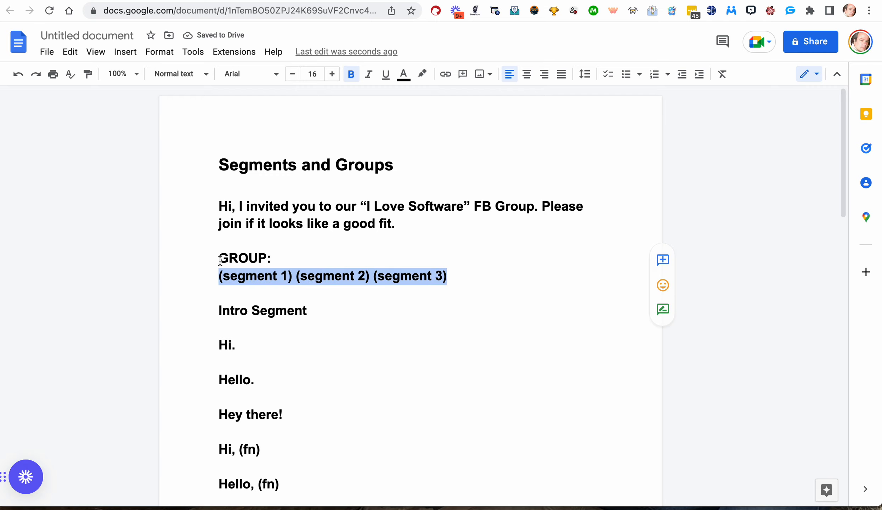
pyautogui.scroll(-10, 384, 290)
pyautogui.scroll(7, 385, 289)
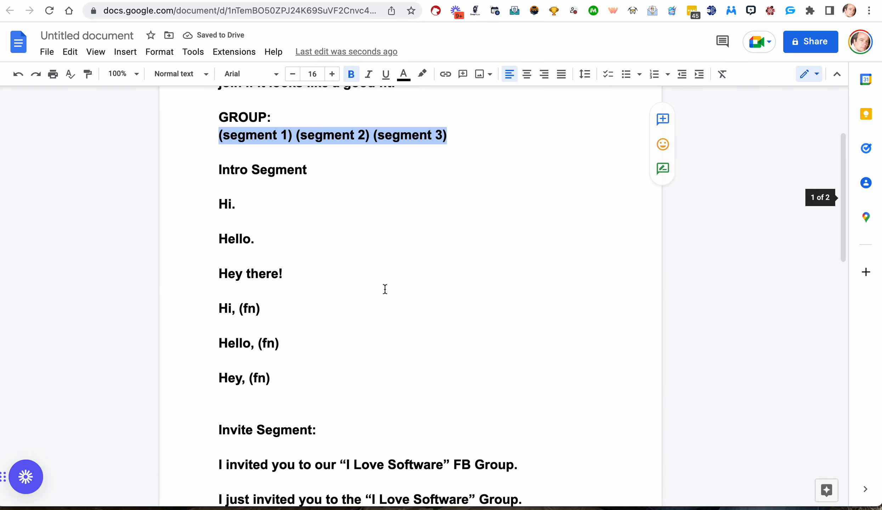
pyautogui.scroll(3, 269, 212)
pyautogui.click(228, 291)
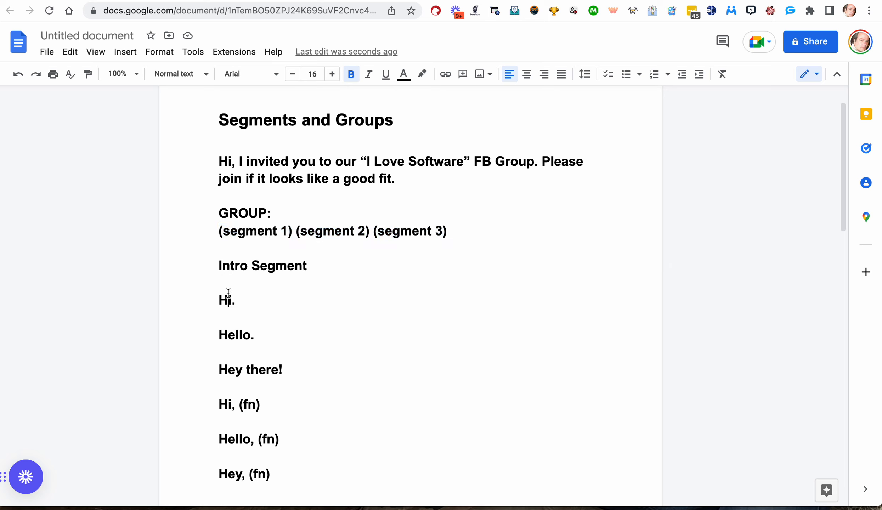
pyautogui.doubleClick(227, 291)
pyautogui.click(213, 160)
pyautogui.moveTo(213, 160); pyautogui.dragTo(450, 180)
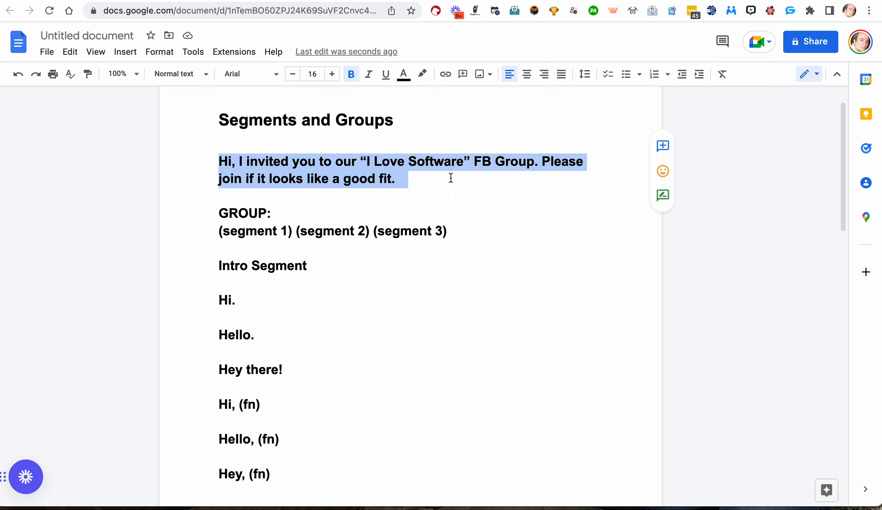
# Highlight sample lines from the intro, invite and end segments and the group line to compare them.
pyautogui.scroll(-3, 364, 303)
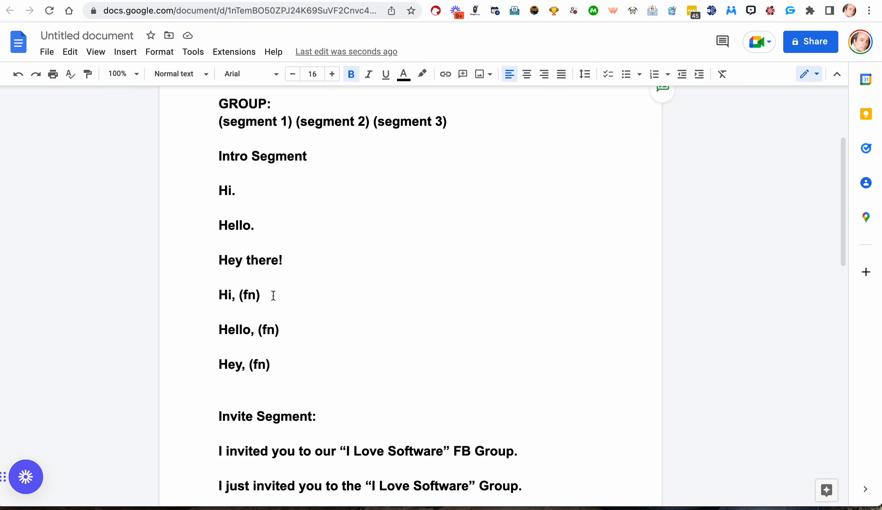
pyautogui.moveTo(273, 295); pyautogui.dragTo(178, 296)
pyautogui.scroll(-5, 388, 357)
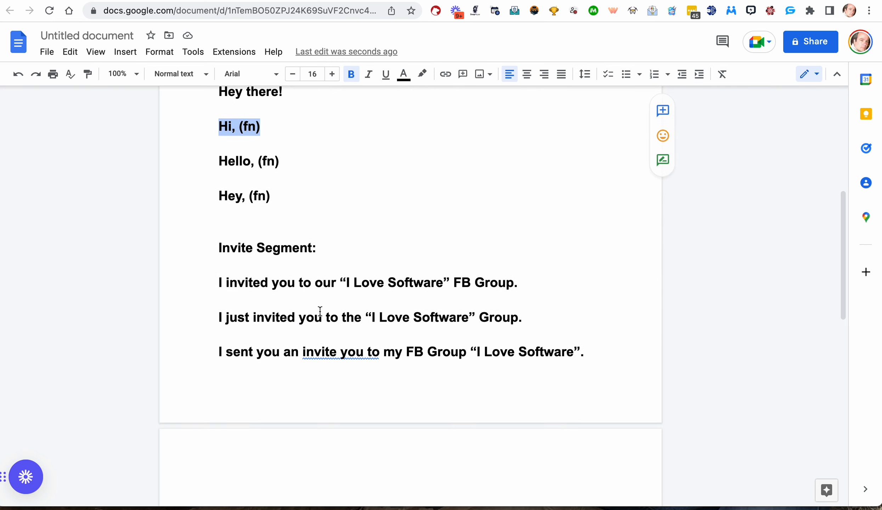
pyautogui.moveTo(219, 353); pyautogui.dragTo(694, 355)
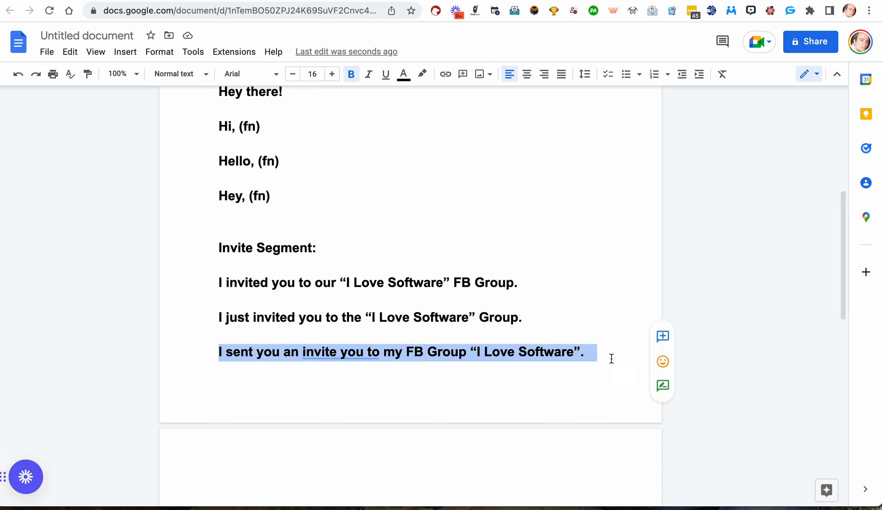
pyautogui.scroll(-7, 538, 414)
pyautogui.scroll(-1, 539, 414)
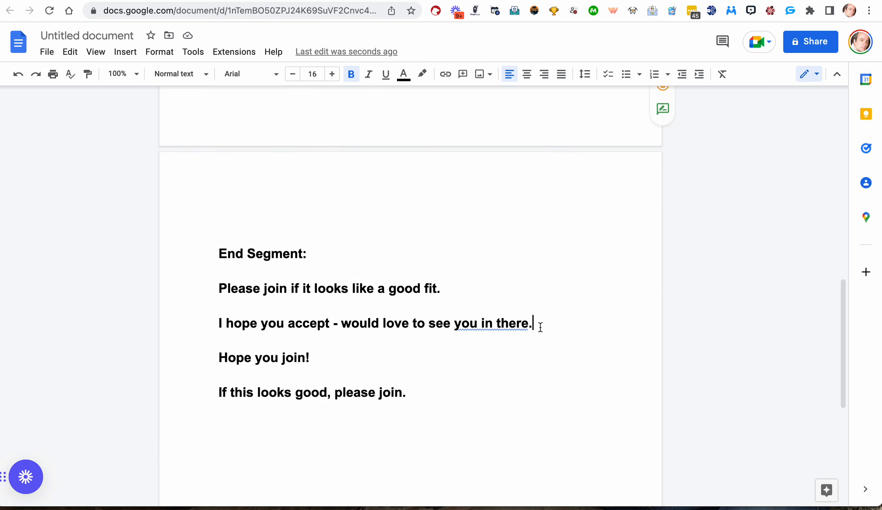
pyautogui.moveTo(535, 326); pyautogui.dragTo(183, 325)
pyautogui.scroll(15, 259, 282)
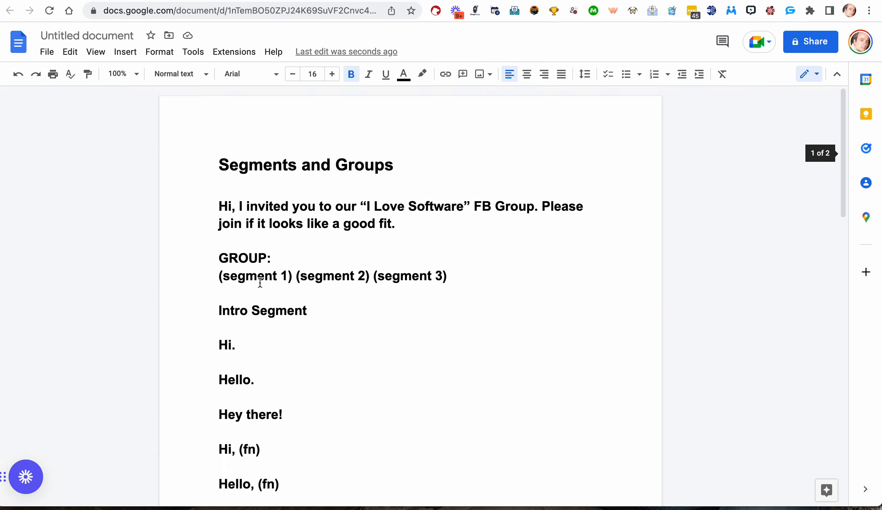
pyautogui.moveTo(451, 277); pyautogui.dragTo(173, 276)
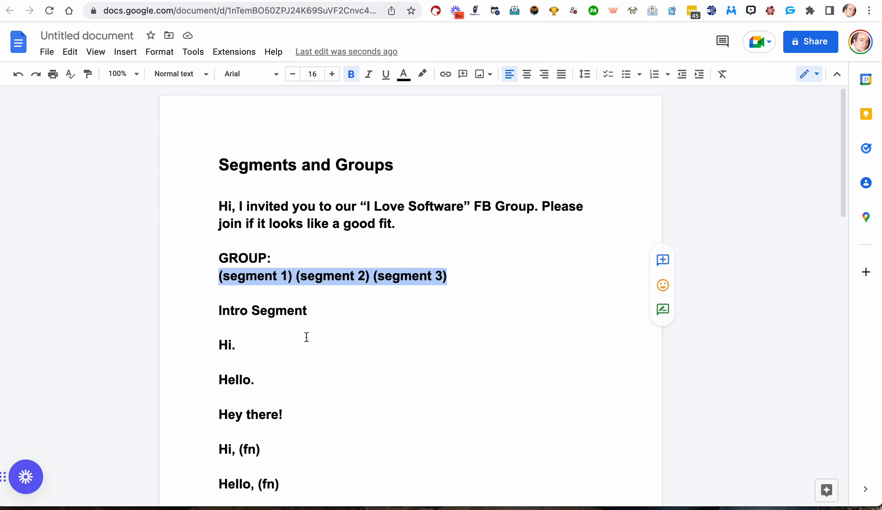
# Switch to Genius Invite and start a new message segment titled 'Intro Segment for love software group'.
pyautogui.click(372, 0)
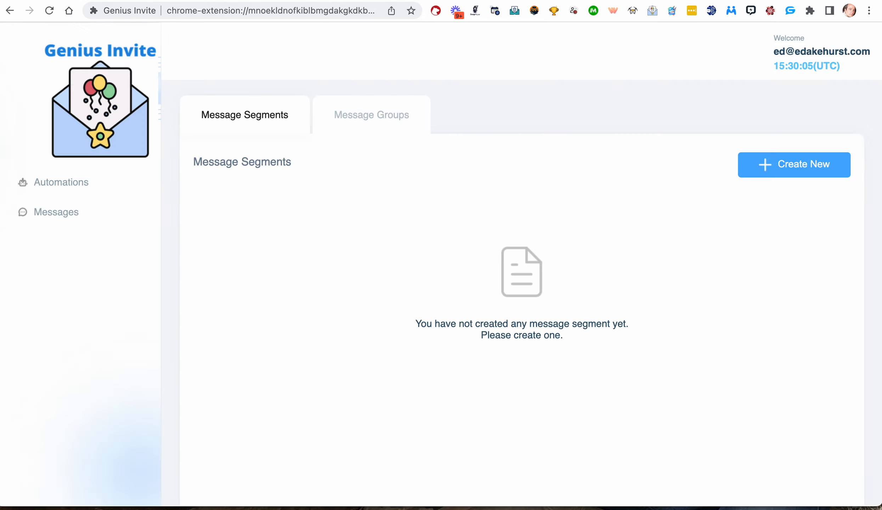
pyautogui.click(803, 172)
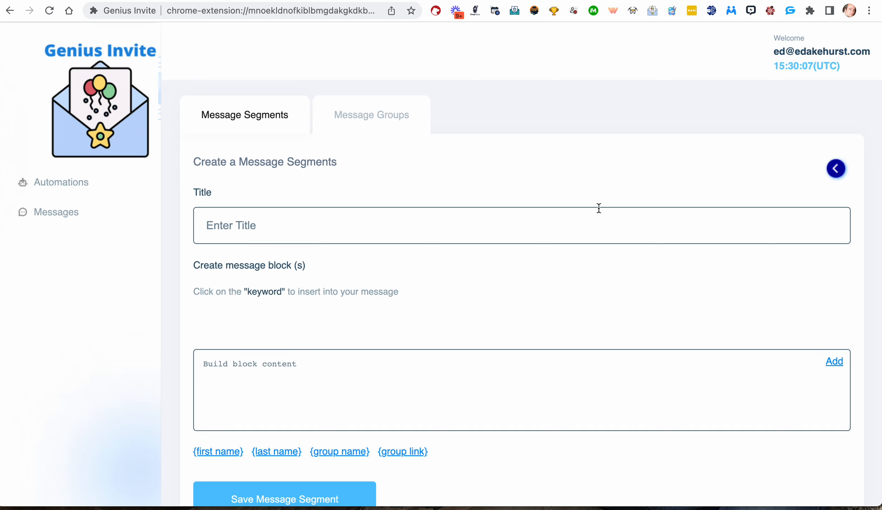
pyautogui.write('Intro Segment')
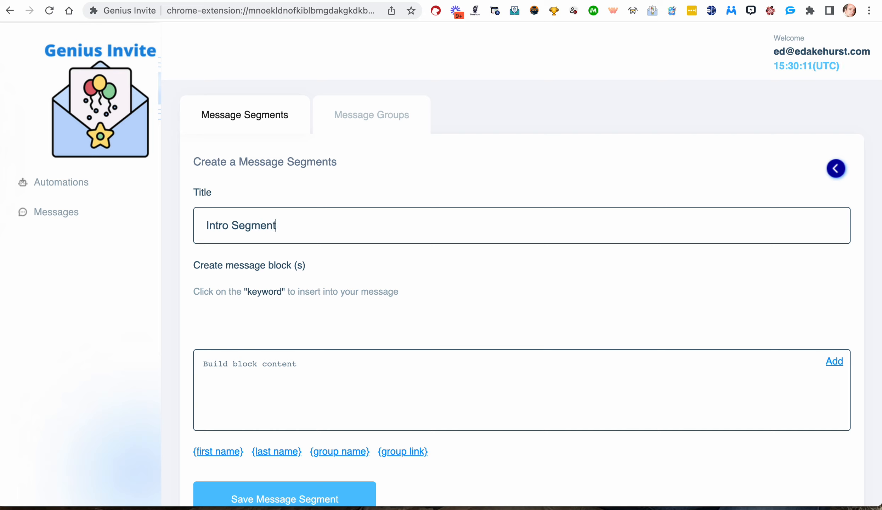
pyautogui.write(' for love software group')
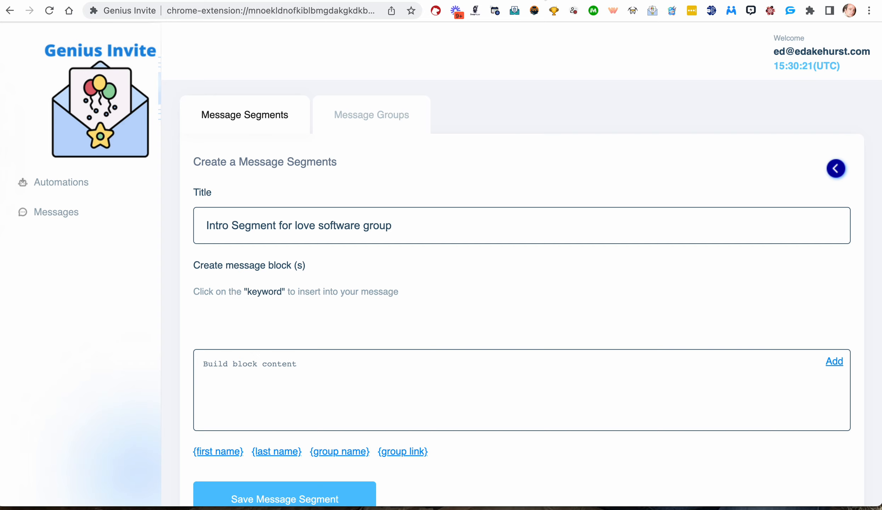
# Return to the document and review the intro and end segment lines.
pyautogui.click(546, 1)
pyautogui.scroll(-3, 441, 158)
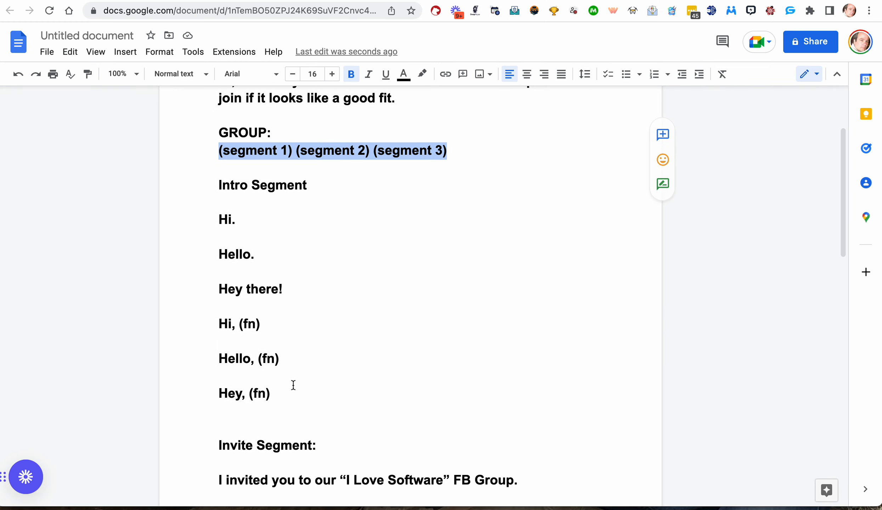
pyautogui.moveTo(293, 385); pyautogui.dragTo(213, 183)
pyautogui.scroll(-10, 358, 279)
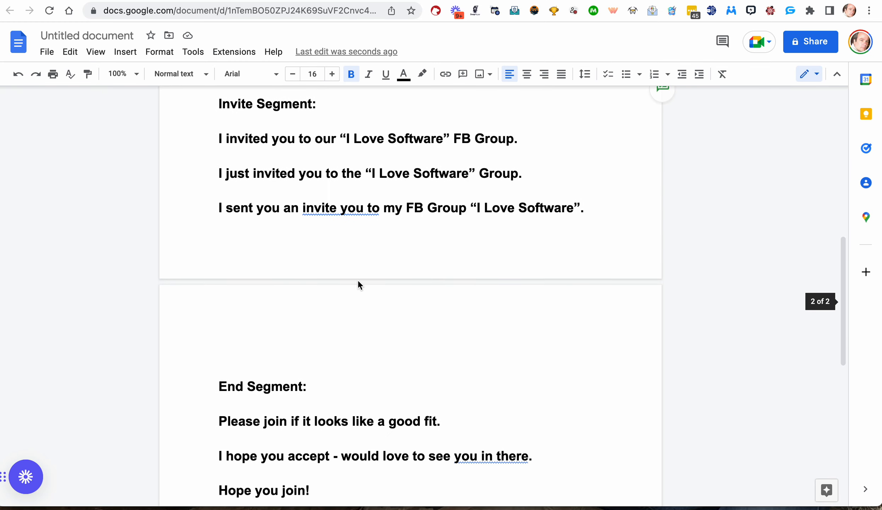
pyautogui.scroll(-3, 358, 280)
pyautogui.moveTo(407, 425); pyautogui.dragTo(209, 315)
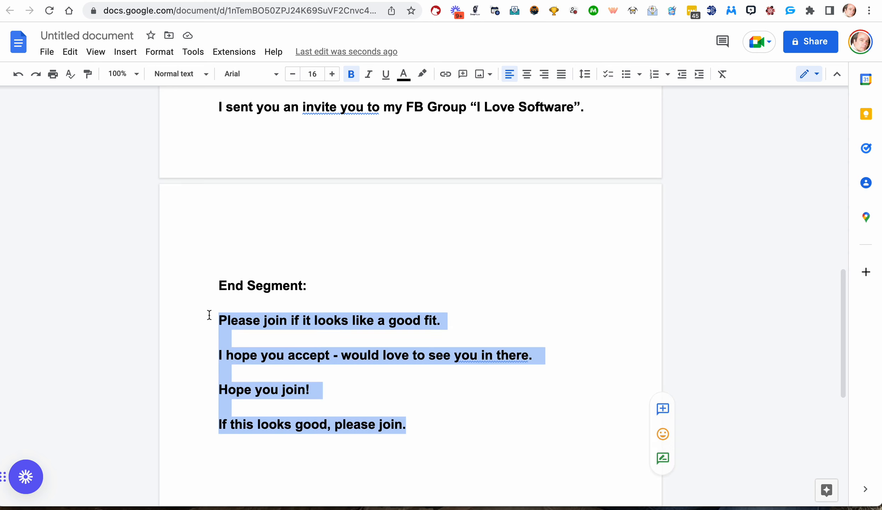
# Append 'love software' to the Invite Segment heading in the document.
pyautogui.scroll(5, 209, 310)
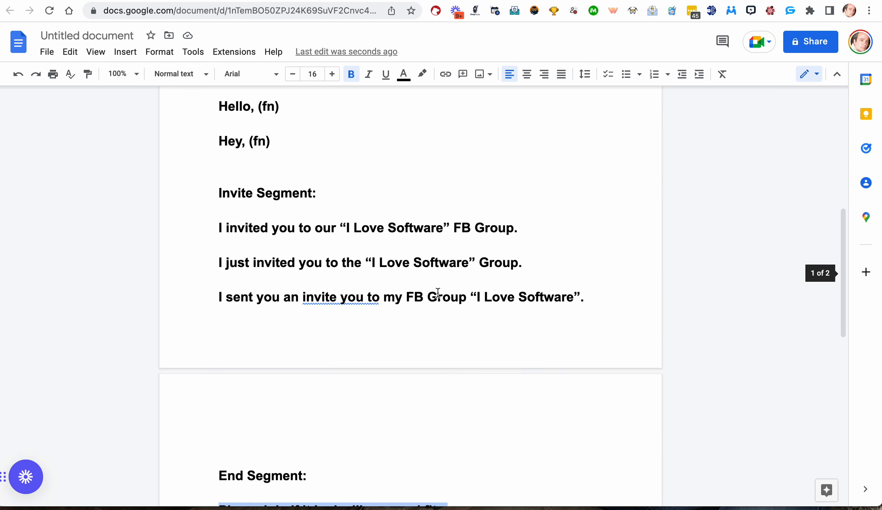
pyautogui.moveTo(594, 292); pyautogui.dragTo(200, 214)
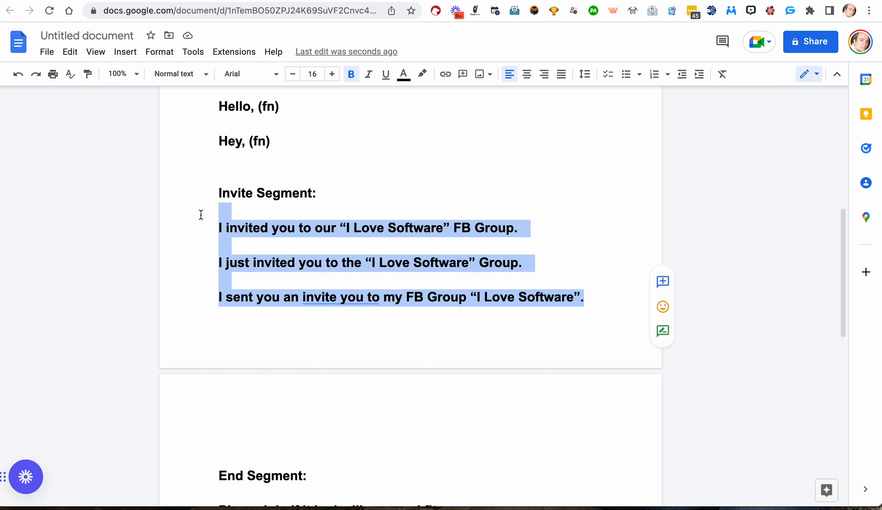
pyautogui.click(309, 193)
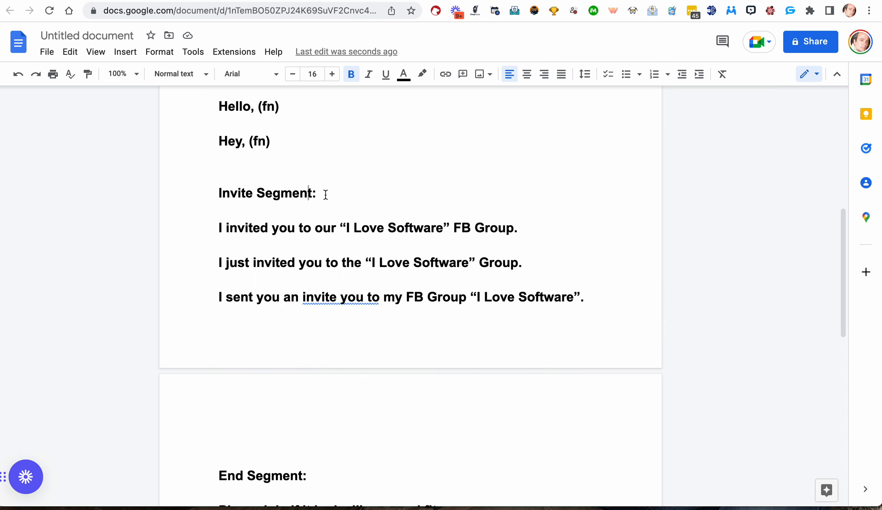
pyautogui.write('love software')
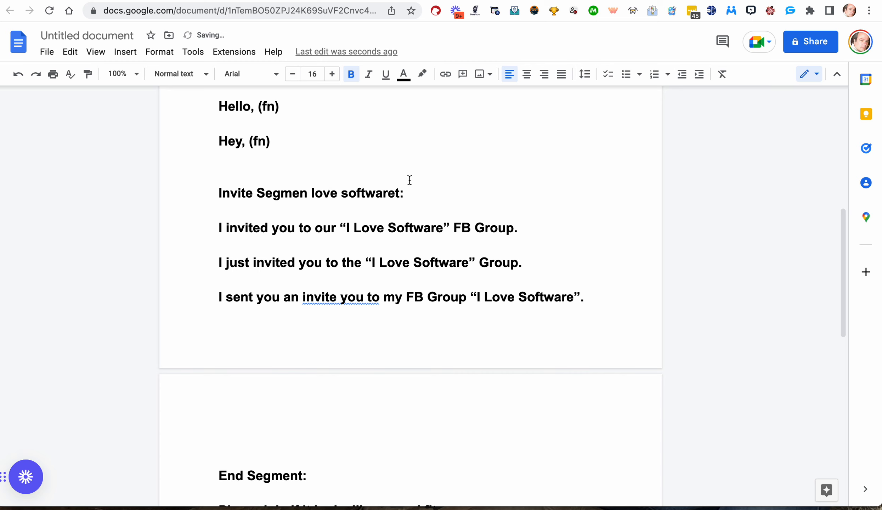
pyautogui.press('Delete')
pyautogui.scroll(1, 390, 193)
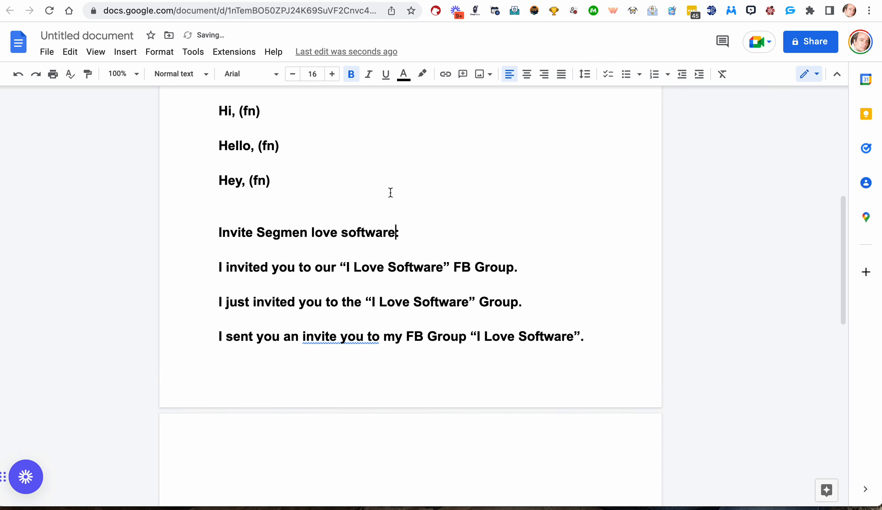
pyautogui.click(305, 235)
pyautogui.scroll(5, 305, 237)
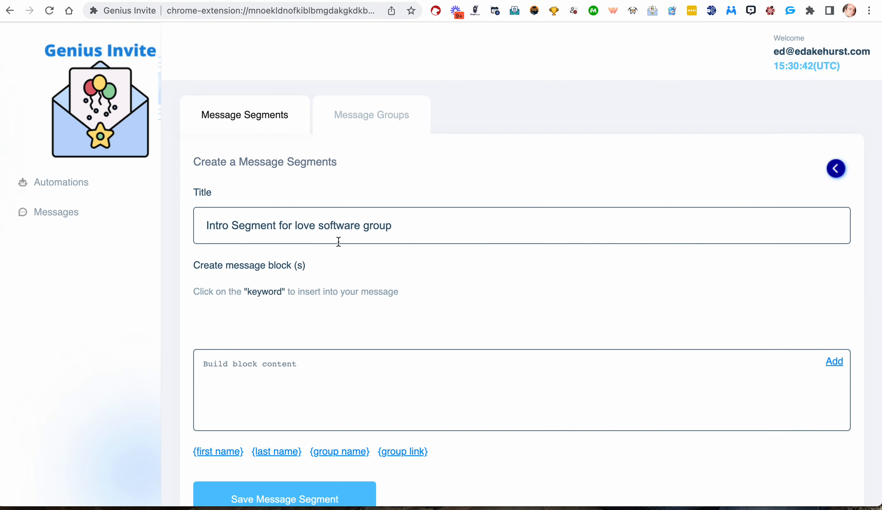
# Add message blocks 'HI', 'Hello' and 'Hey there!' to the intro segment.
pyautogui.scroll(-2, 336, 276)
pyautogui.click(315, 305)
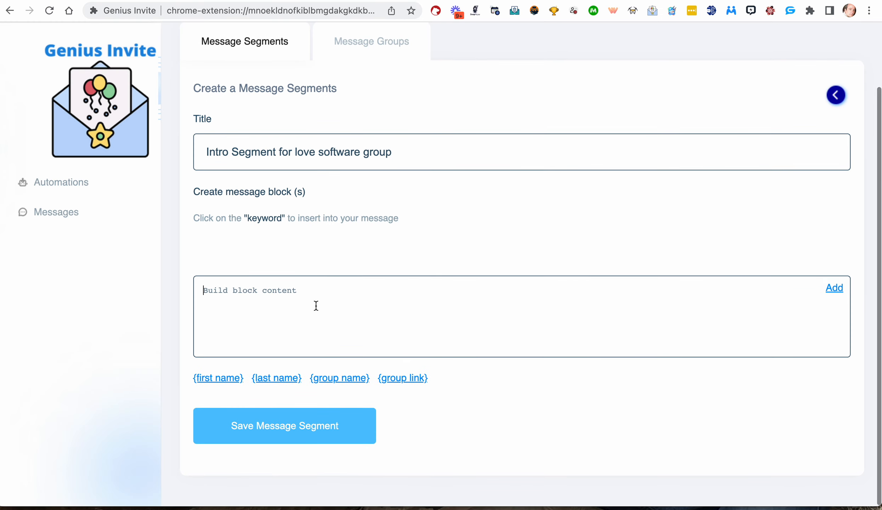
pyautogui.write('H')
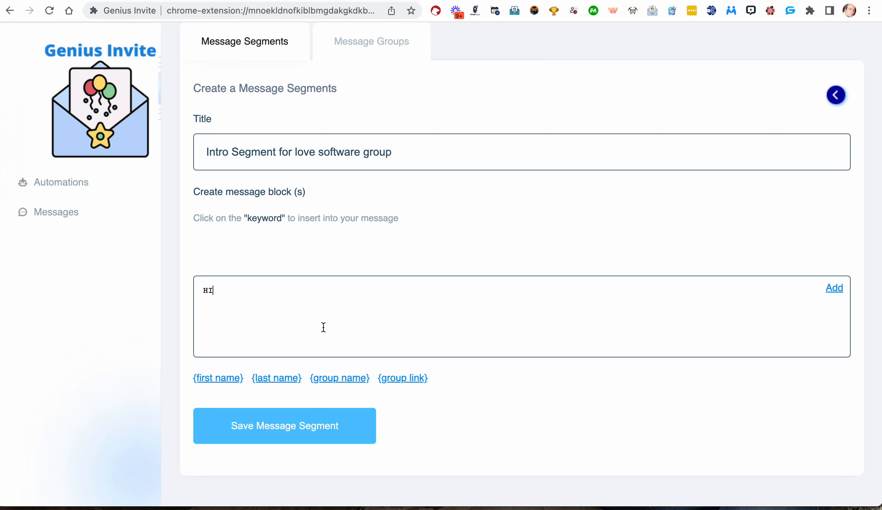
pyautogui.write('I')
pyautogui.click(835, 289)
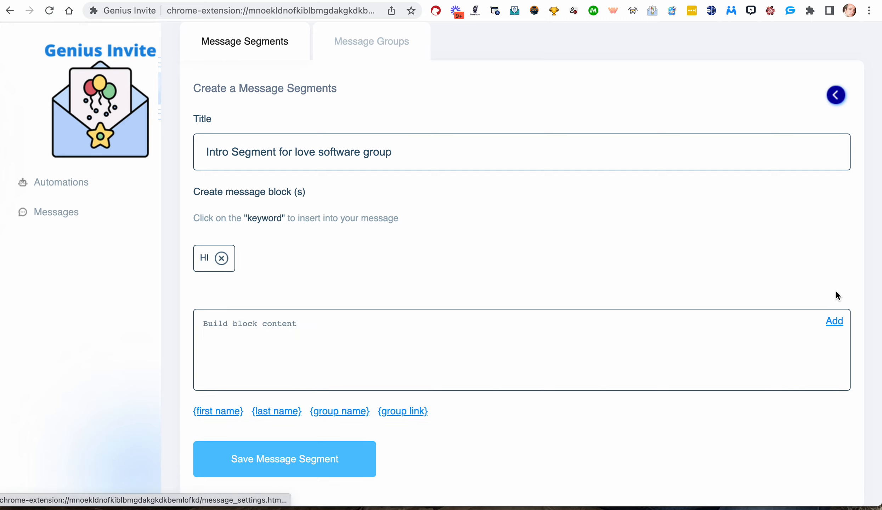
pyautogui.write('Hello')
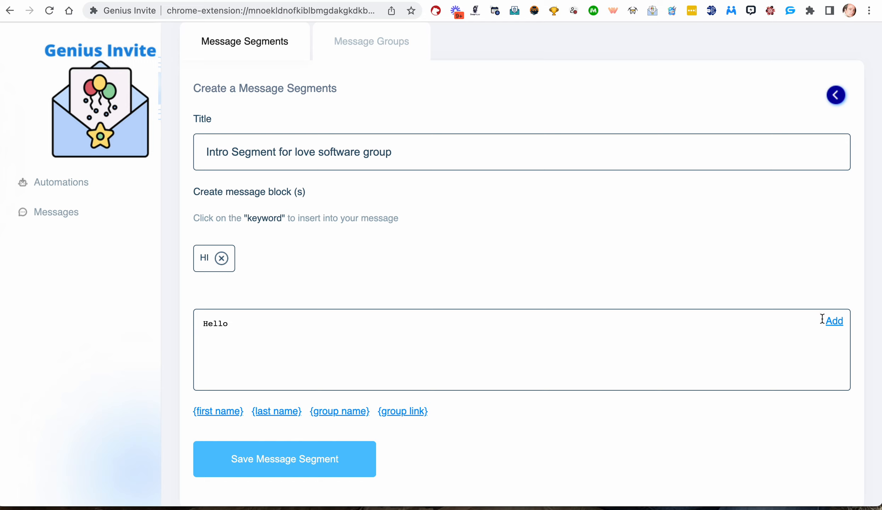
pyautogui.click(835, 321)
pyautogui.write('Hey there!')
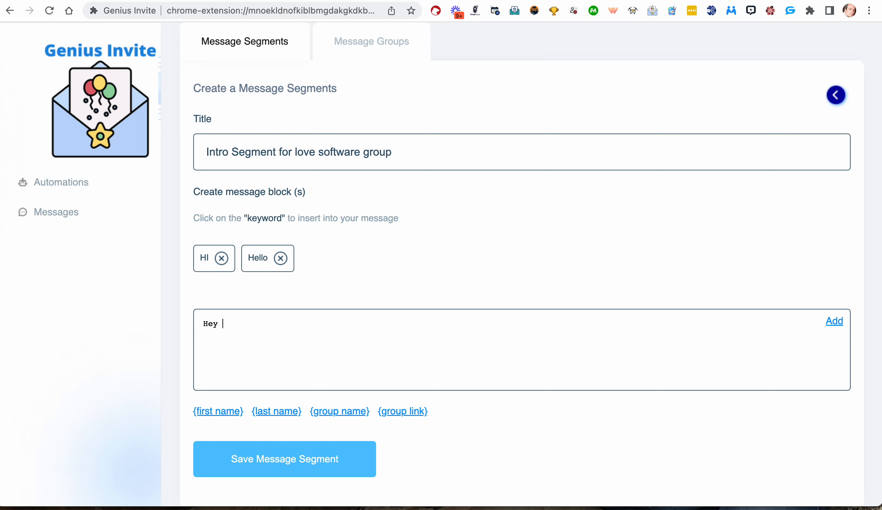
pyautogui.click(834, 321)
# Add blocks 'Hi, {first name}.' and 'Hello, {first name}.' with the first-name keyword, then save the intro segment.
pyautogui.write('Hi,')
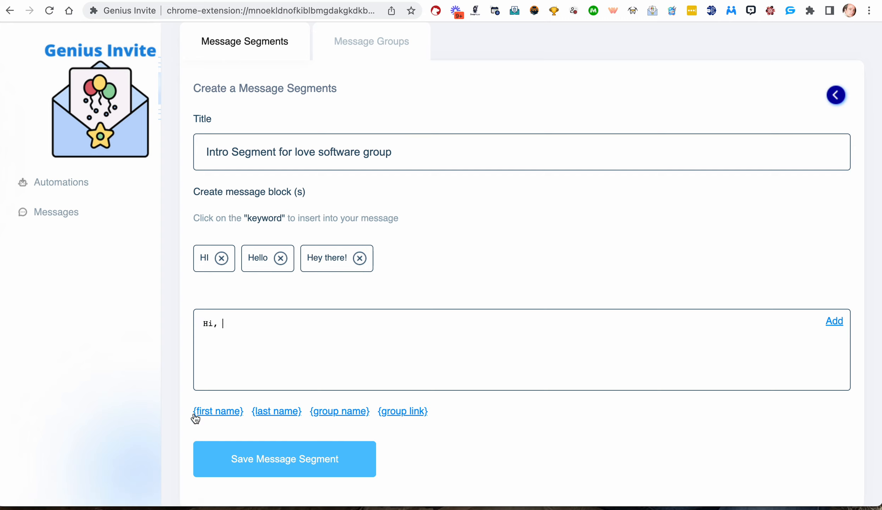
pyautogui.click(212, 412)
pyautogui.click(834, 321)
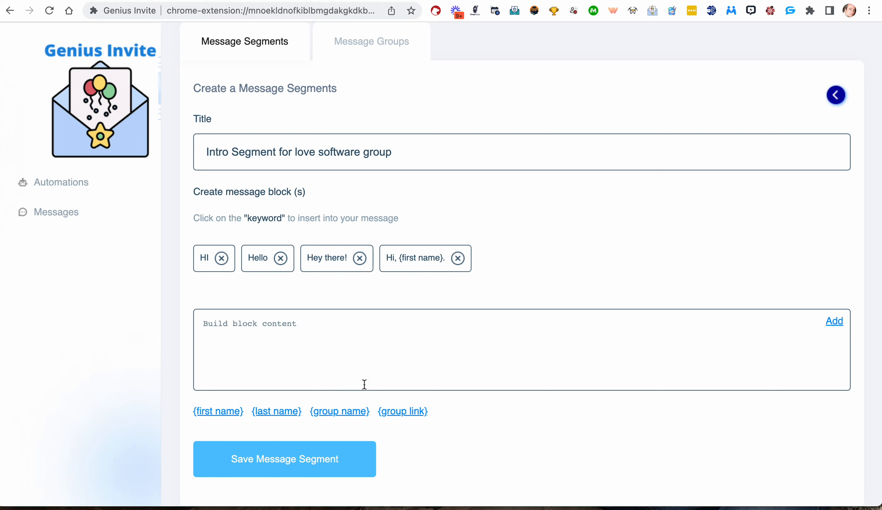
pyautogui.write('Hello,')
pyautogui.click(214, 411)
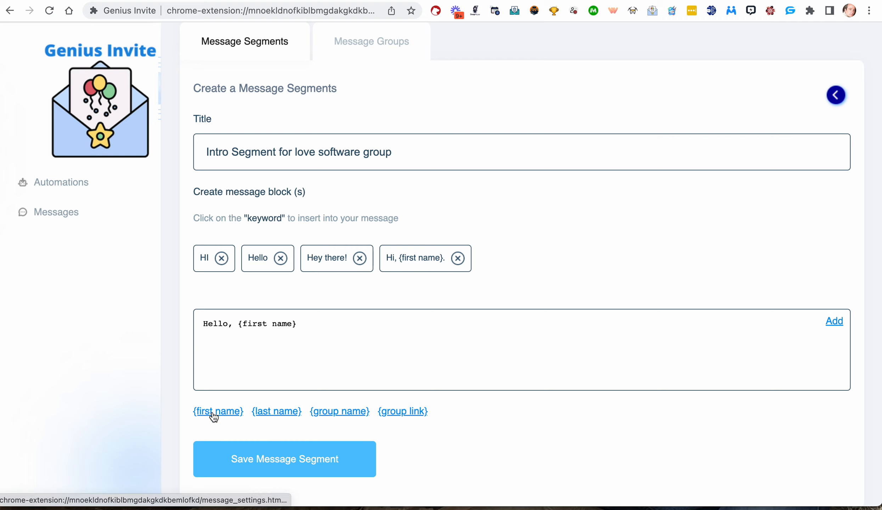
pyautogui.click(317, 324)
pyautogui.write('.')
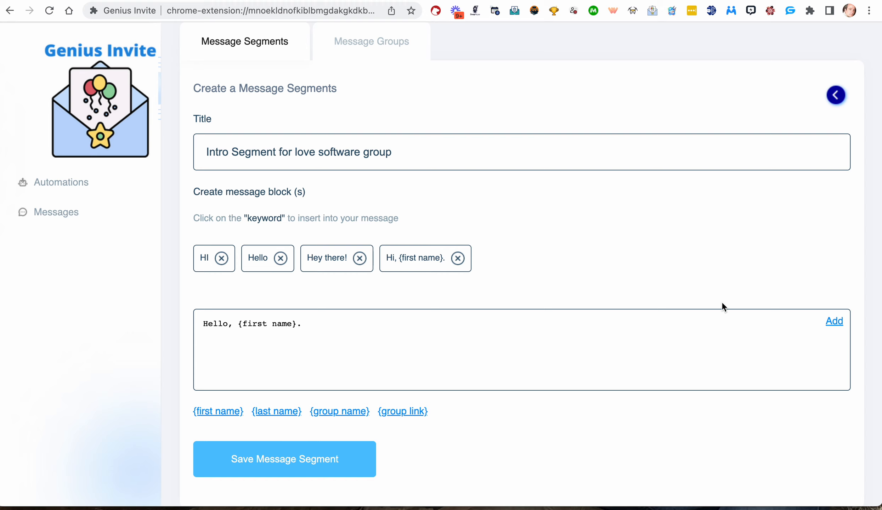
pyautogui.click(834, 321)
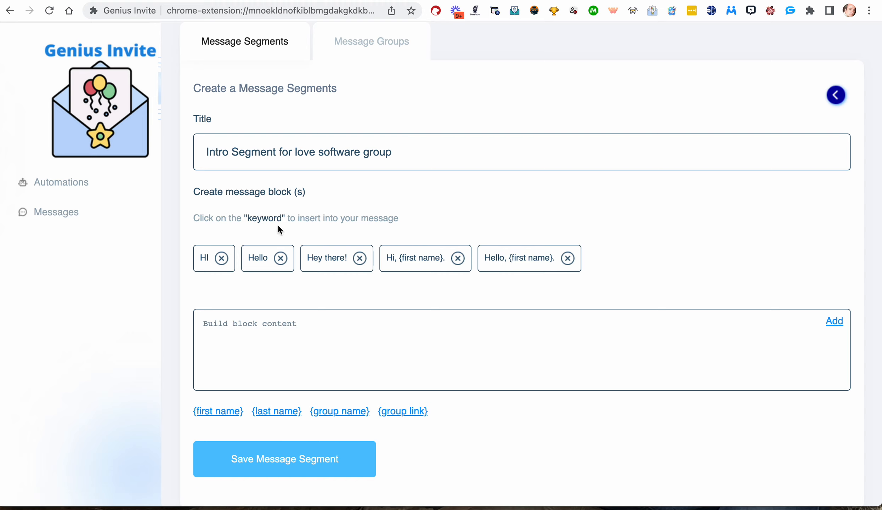
pyautogui.click(273, 460)
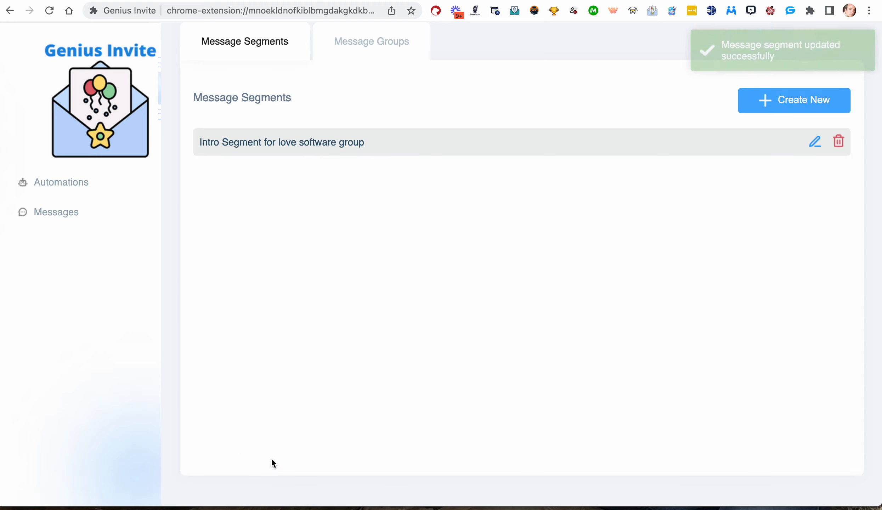
# Start a new message segment titled 'Invite for Love Software group'.
pyautogui.click(821, 107)
pyautogui.click(266, 150)
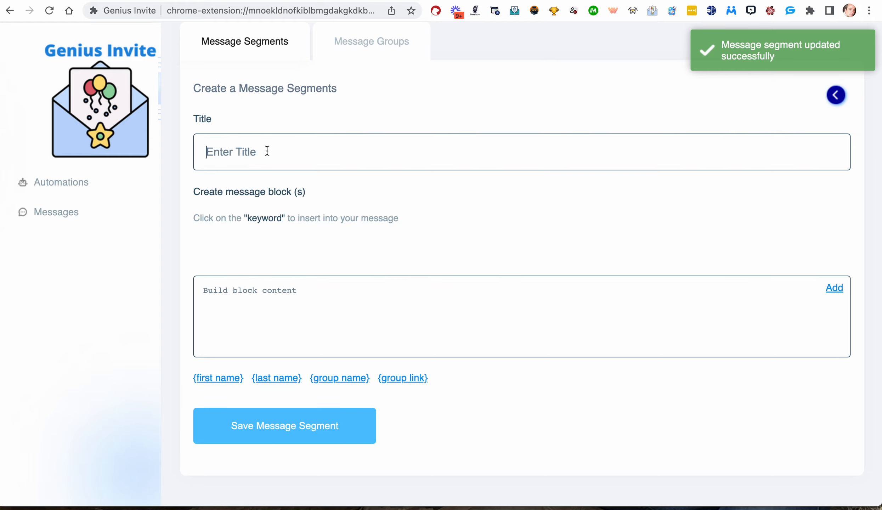
pyautogui.write('Invi')
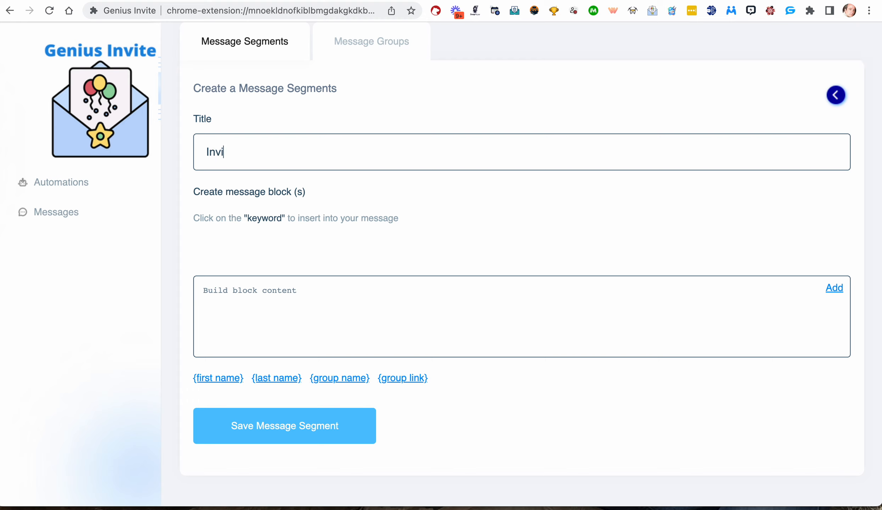
pyautogui.write('te for Love Software group')
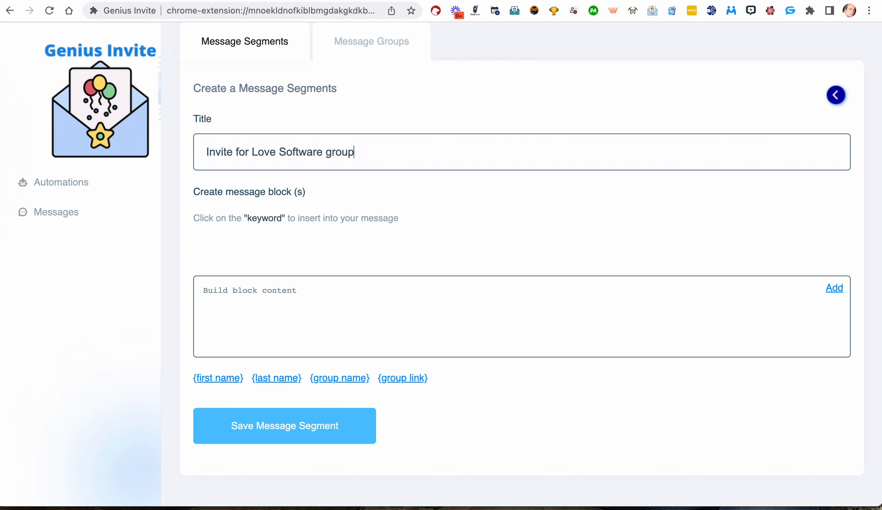
# Copy the first invite line from the document and add it as a block in the segment.
pyautogui.click(460, 1)
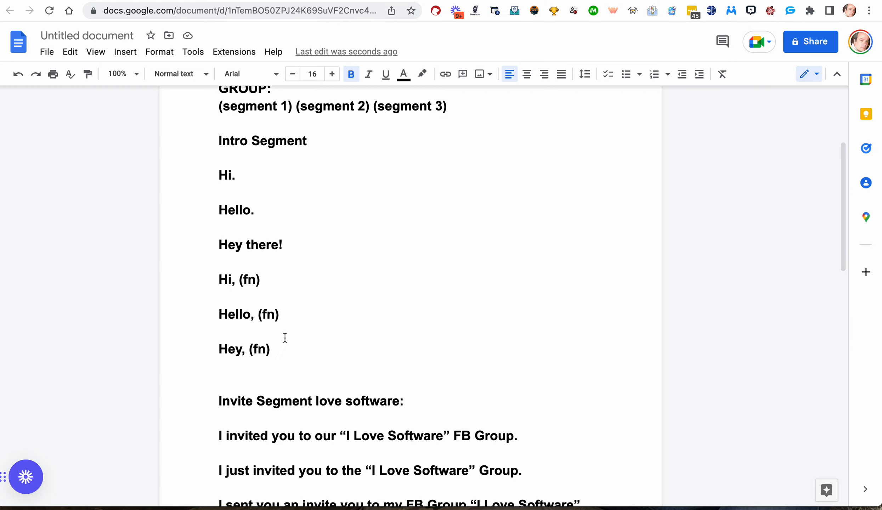
pyautogui.scroll(-4, 285, 338)
pyautogui.moveTo(518, 294); pyautogui.dragTo(190, 296)
pyautogui.hotkey('ctrl', 'c')
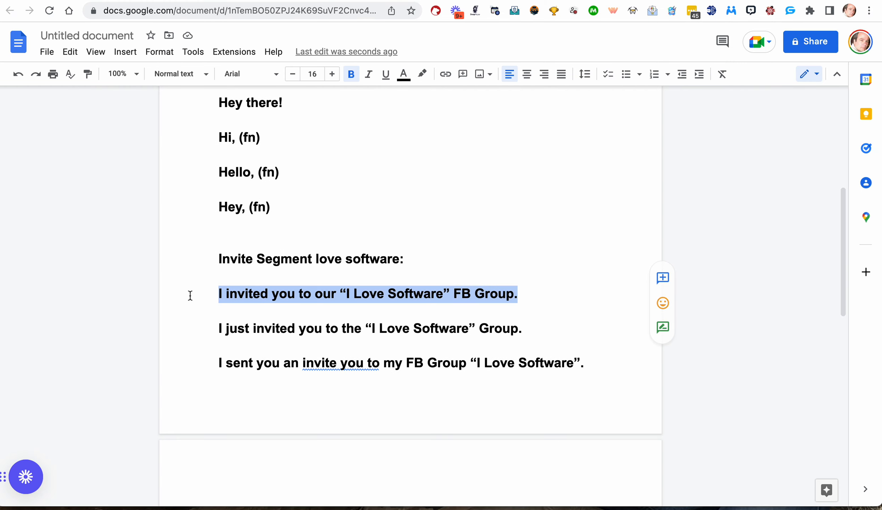
pyautogui.click(297, 1)
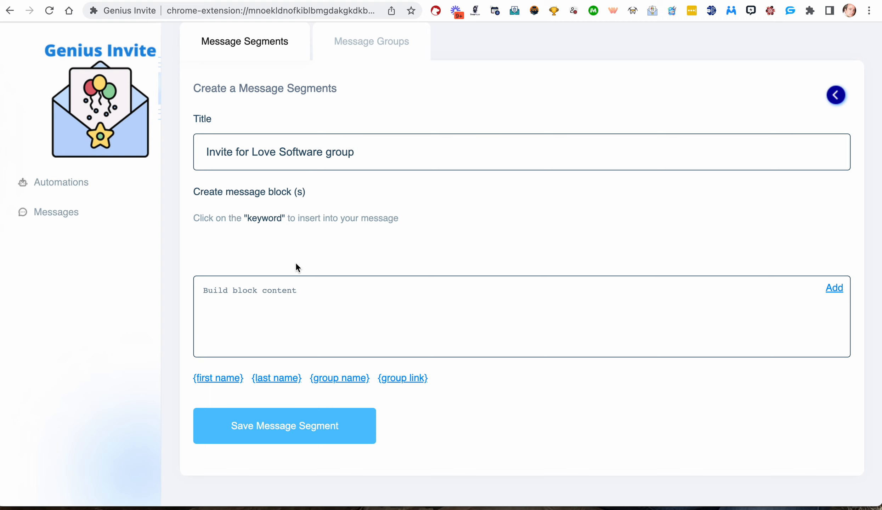
pyautogui.hotkey('ctrl', 'v')
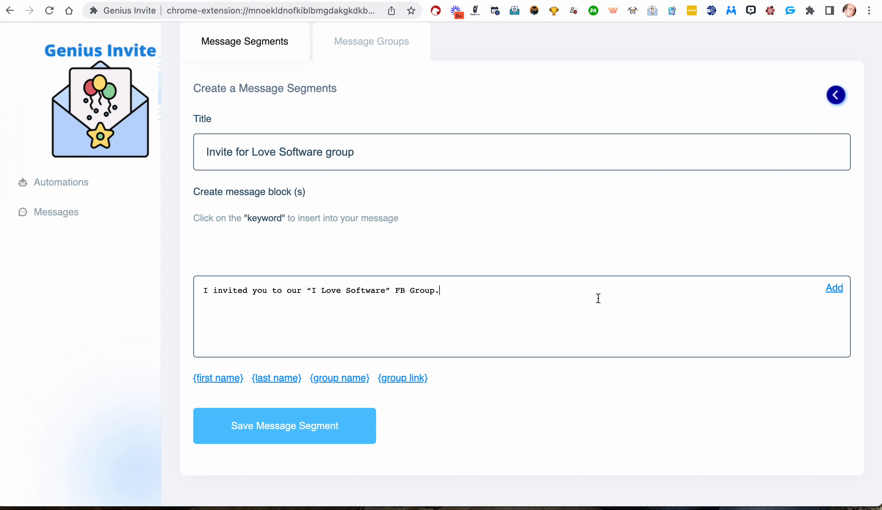
pyautogui.click(834, 288)
# Copy the second invite line, 'I just invited you to the “I Love Software” Group.', and add it as a block.
pyautogui.click(451, 1)
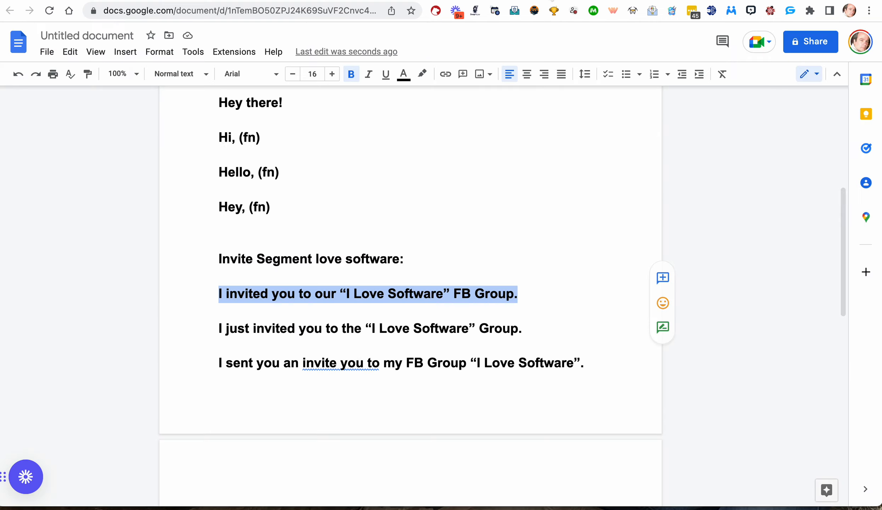
pyautogui.moveTo(528, 325); pyautogui.dragTo(196, 328)
pyautogui.press('super+c')
pyautogui.hotkey('ctrl', 'Tab')
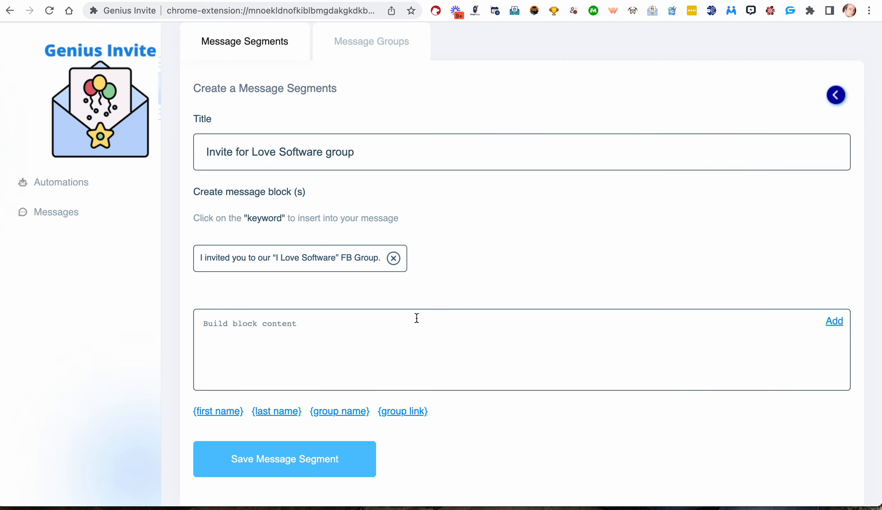
pyautogui.press('super+v')
pyautogui.click(835, 322)
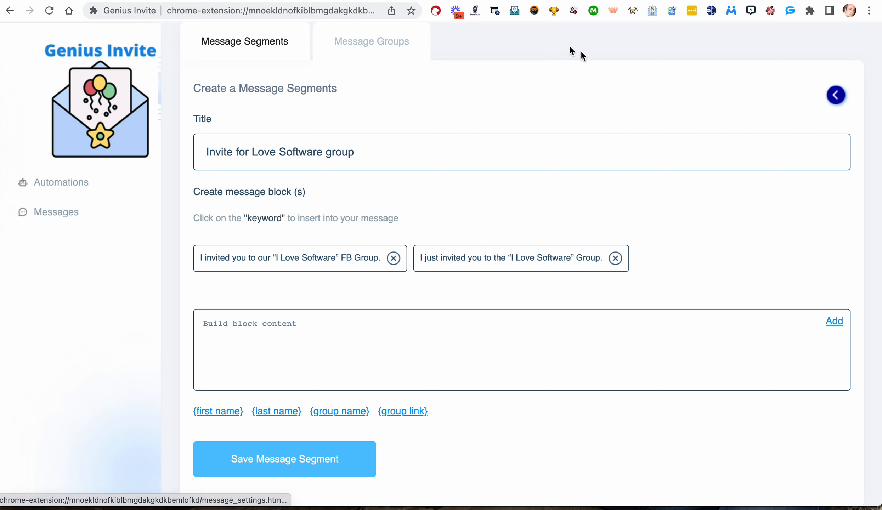
# Copy the third invite line, add it as a block, and save the invite segment.
pyautogui.hotkey('ctrl', 'Tab')
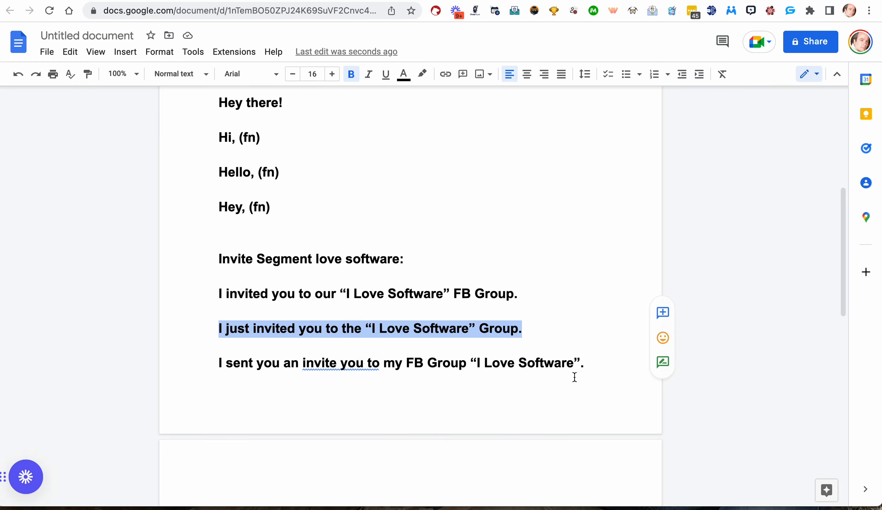
pyautogui.moveTo(586, 363); pyautogui.dragTo(203, 362)
pyautogui.hotkey('ctrl', 'c')
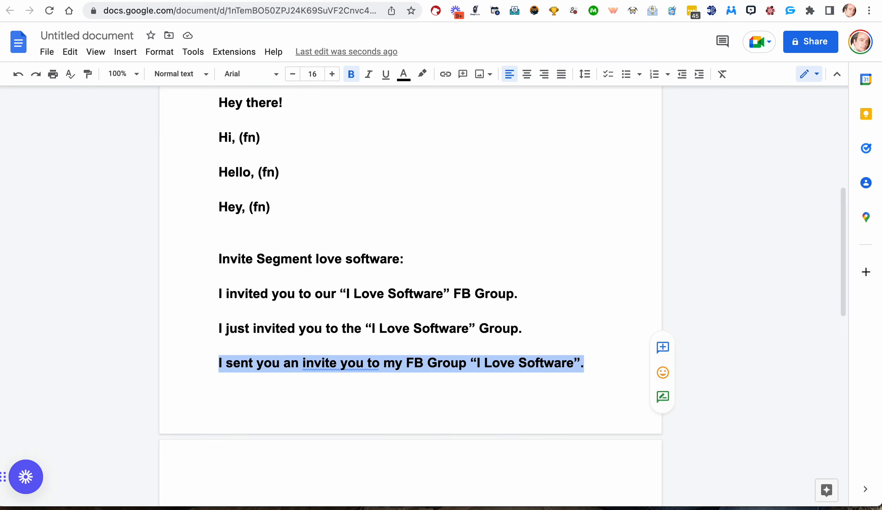
pyautogui.hotkey('ctrl', 'shift', 'Tab')
pyautogui.hotkey('ctrl', 'v')
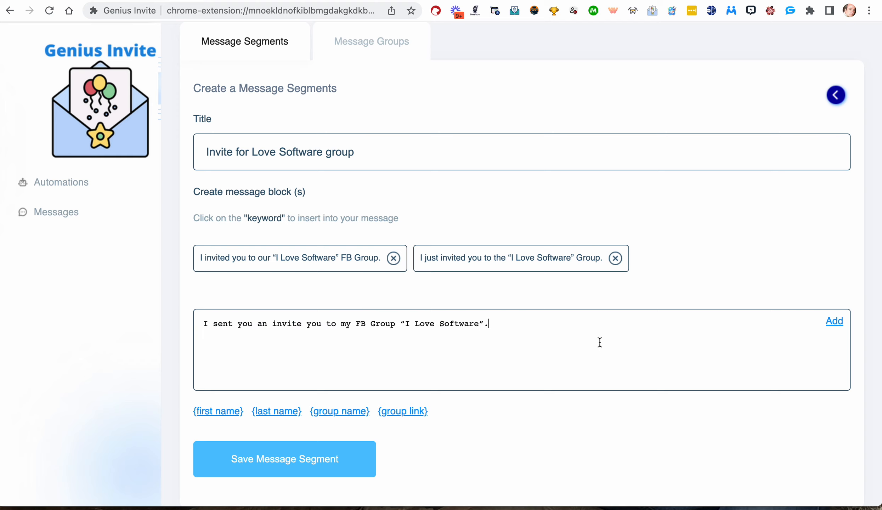
pyautogui.click(834, 321)
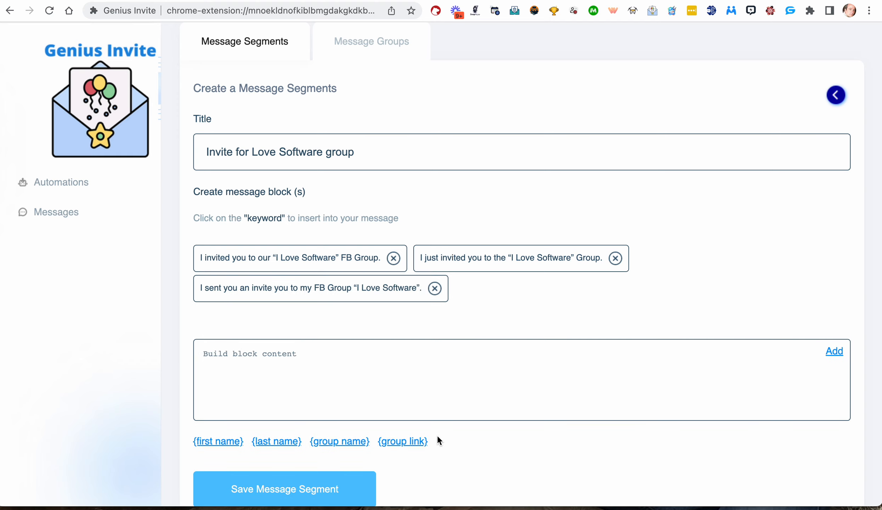
pyautogui.click(285, 496)
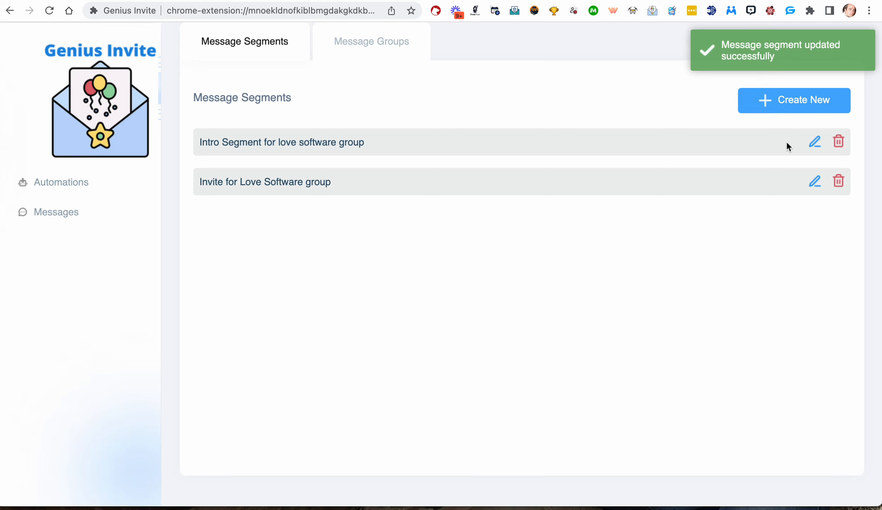
# Start another new message segment and title it as the end segment for the group invite.
pyautogui.click(819, 102)
pyautogui.click(497, 154)
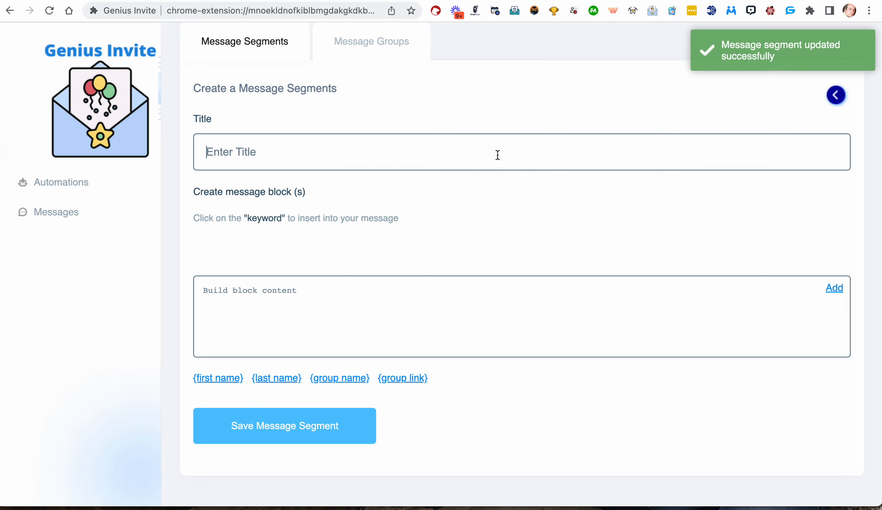
pyautogui.write('End Segment for lov')
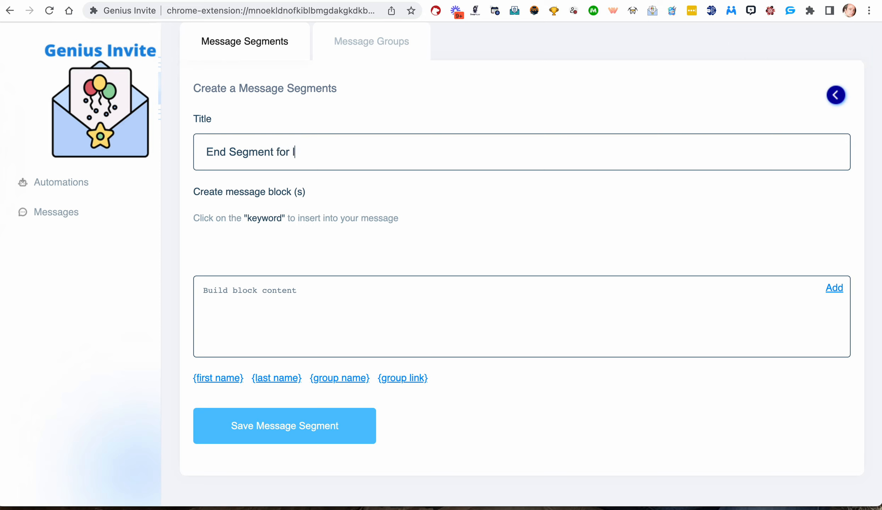
pyautogui.press('BackSpace')
pyautogui.press('BackSpace')
pyautogui.press('BackSpace')
pyautogui.write('group invit')
# Copy the end segment's first line, 'Please join if it looks like a good fit.', and add it as a block in the new segment.
pyautogui.hotkey('ctrl', 'Tab')
pyautogui.scroll(-6, 401, 219)
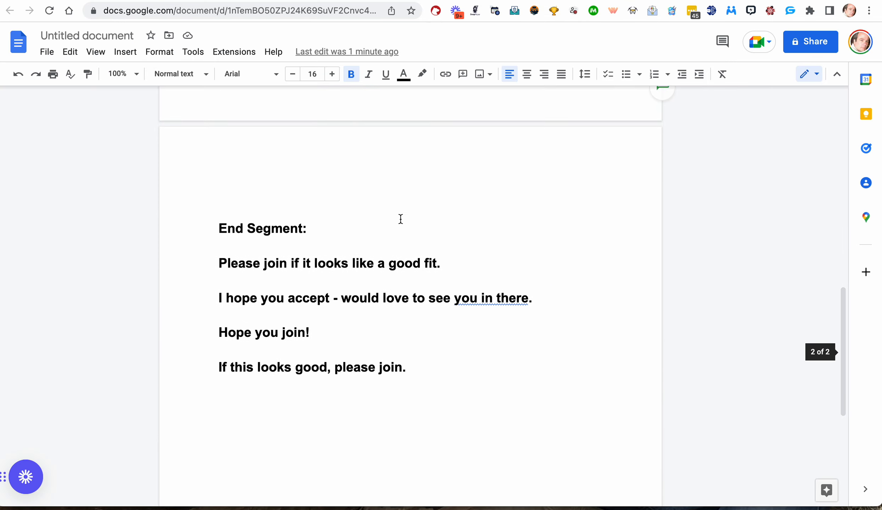
pyautogui.moveTo(453, 261); pyautogui.dragTo(218, 268)
pyautogui.hotkey('ctrl', 'c')
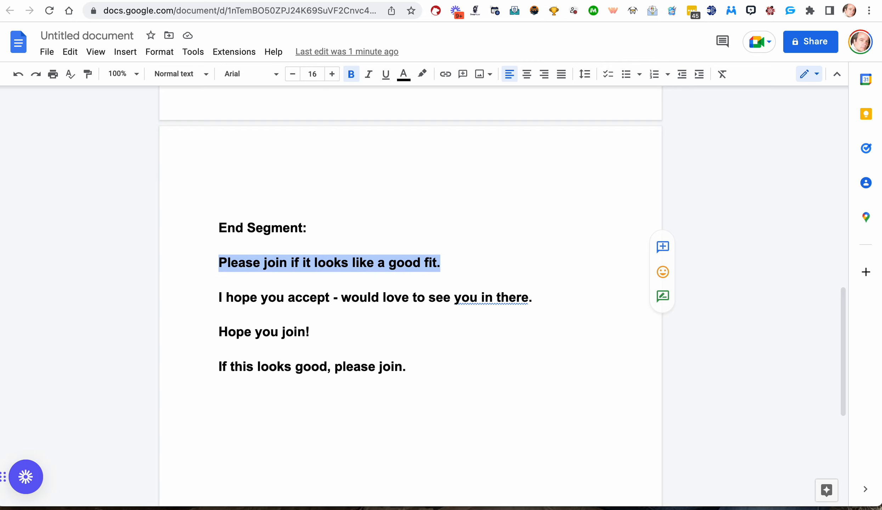
pyautogui.hotkey('ctrl', 'Tab')
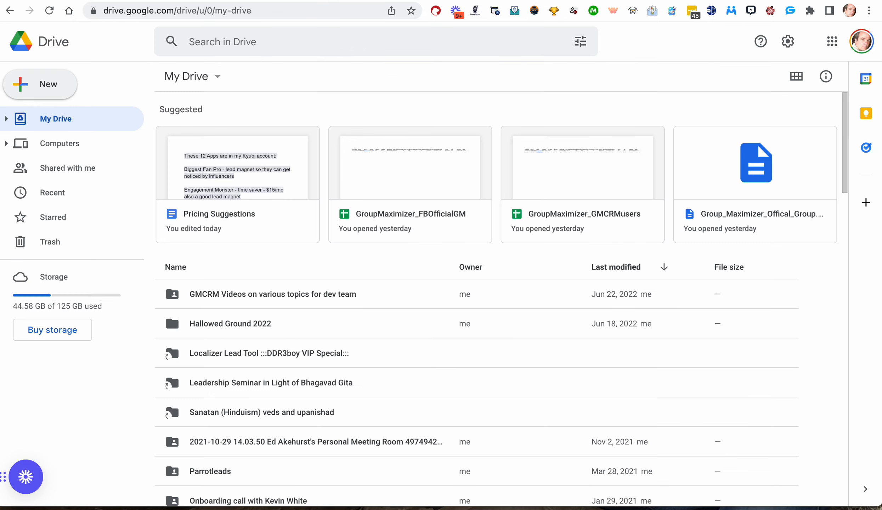
pyautogui.hotkey('ctrl', 'shift', 'Tab')
pyautogui.click(304, 1)
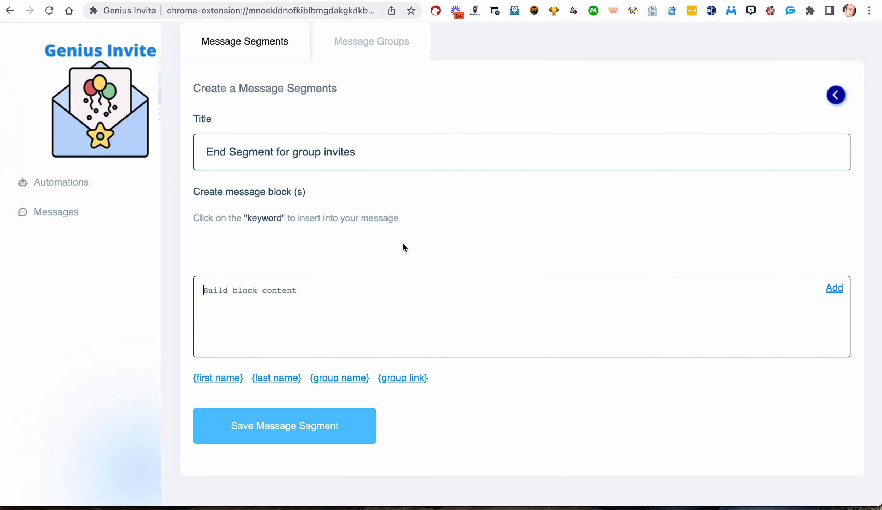
pyautogui.click(365, 312)
pyautogui.hotkey('ctrl', 'v')
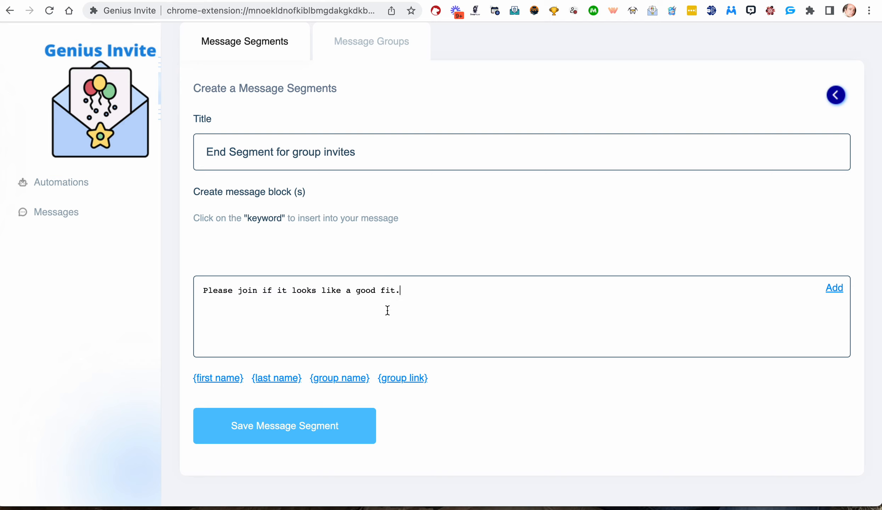
pyautogui.click(840, 289)
# Copy the line 'I hope you accept - would love to see you in there.' and add it as a block.
pyautogui.click(375, 1)
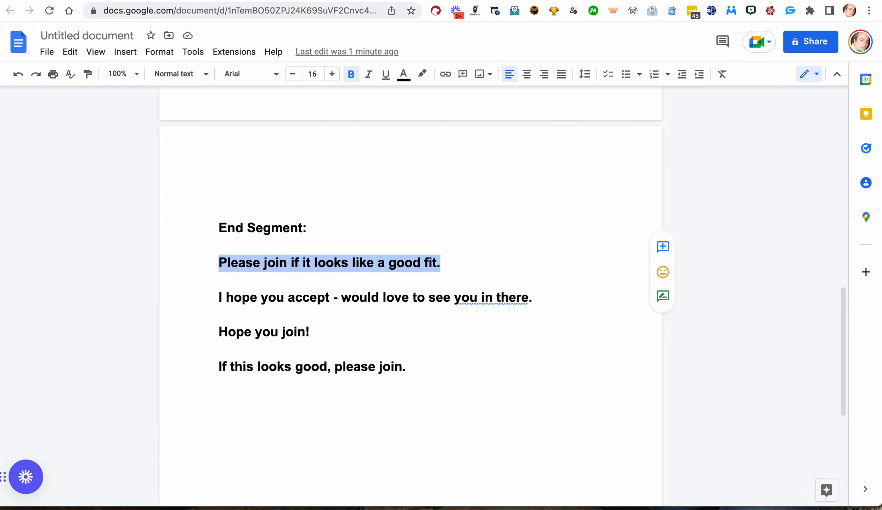
pyautogui.moveTo(219, 297); pyautogui.dragTo(535, 297)
pyautogui.press('super+c')
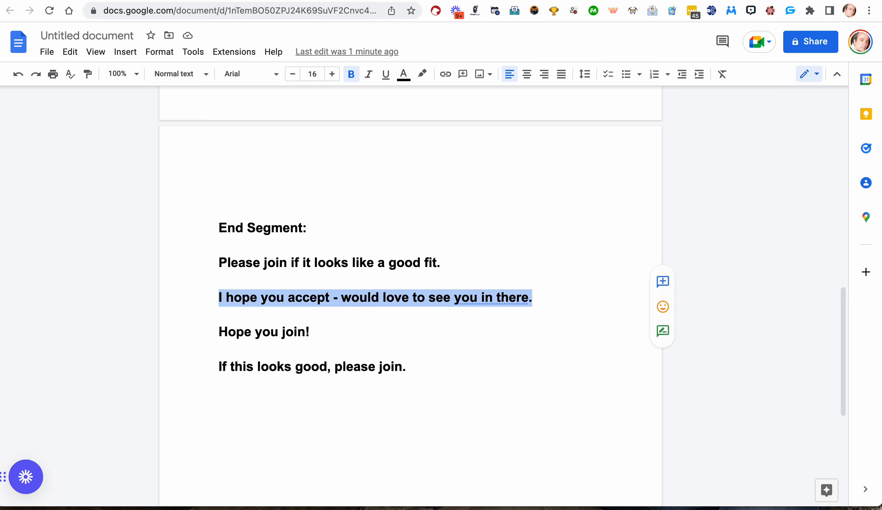
pyautogui.click(375, 1)
pyautogui.press('super+v')
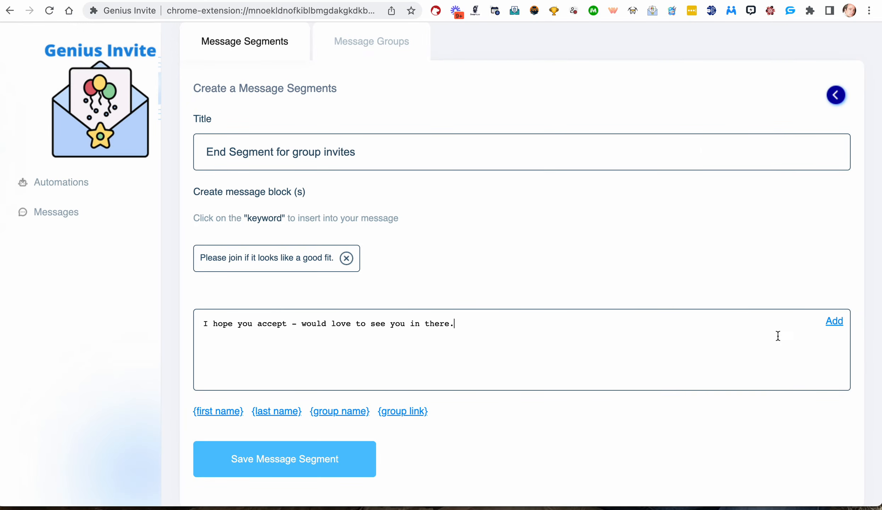
pyautogui.click(834, 321)
# Copy the line 'Hope you join!' and add it as a block in the end segment.
pyautogui.click(481, 1)
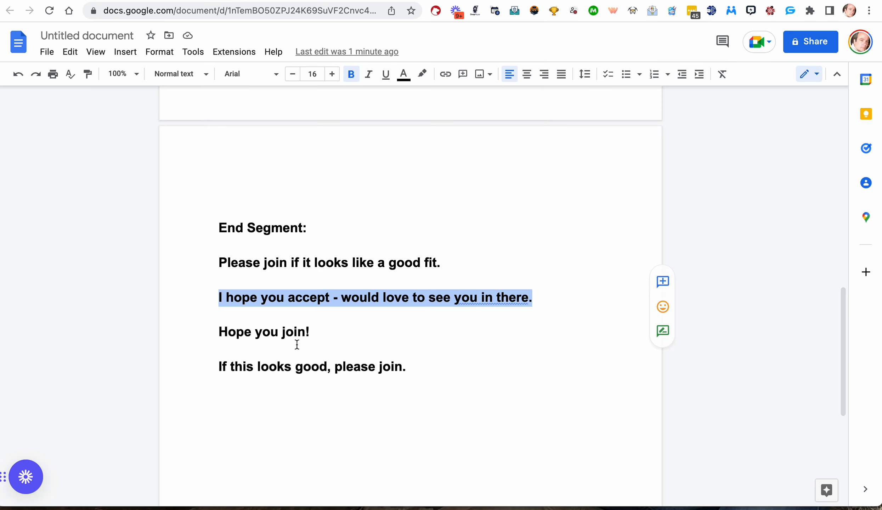
pyautogui.moveTo(310, 334); pyautogui.dragTo(216, 336)
pyautogui.press('super+c')
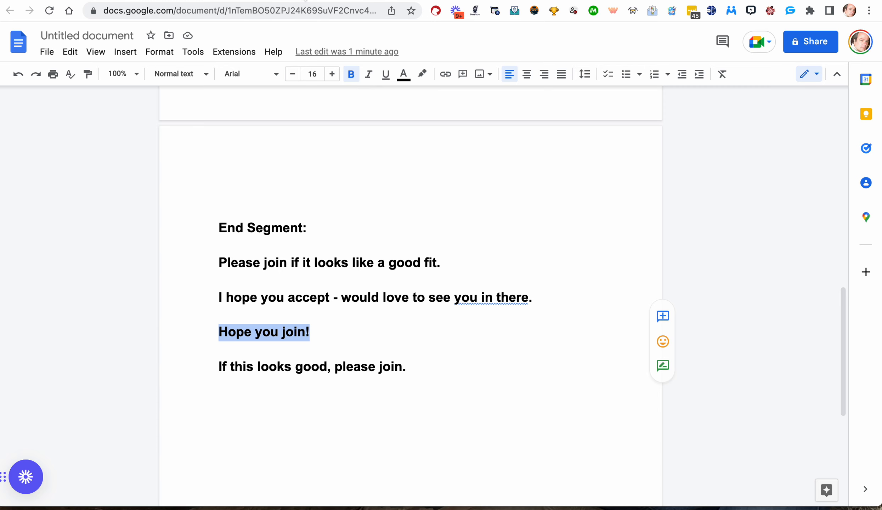
pyautogui.click(312, 1)
pyautogui.press('super+v')
pyautogui.click(834, 321)
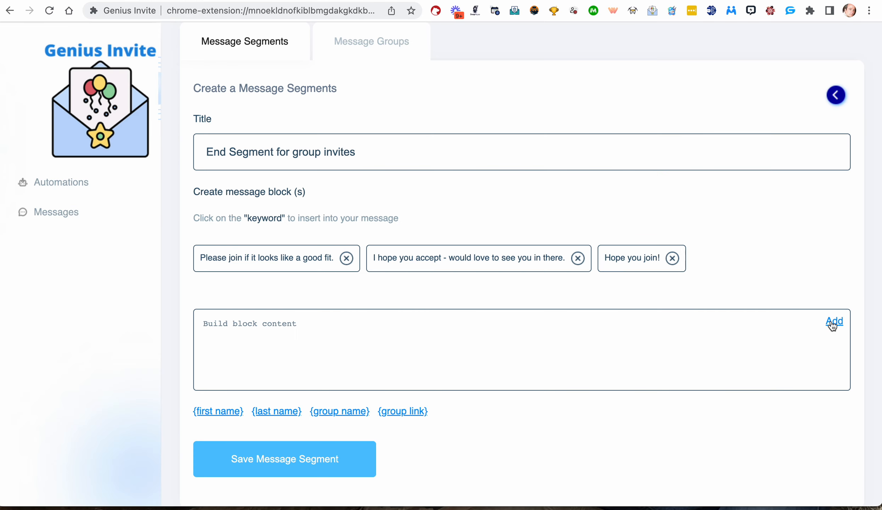
# Copy the last line, 'If this looks good, please join.', add it as a block, and save the end segment.
pyautogui.click(496, 0)
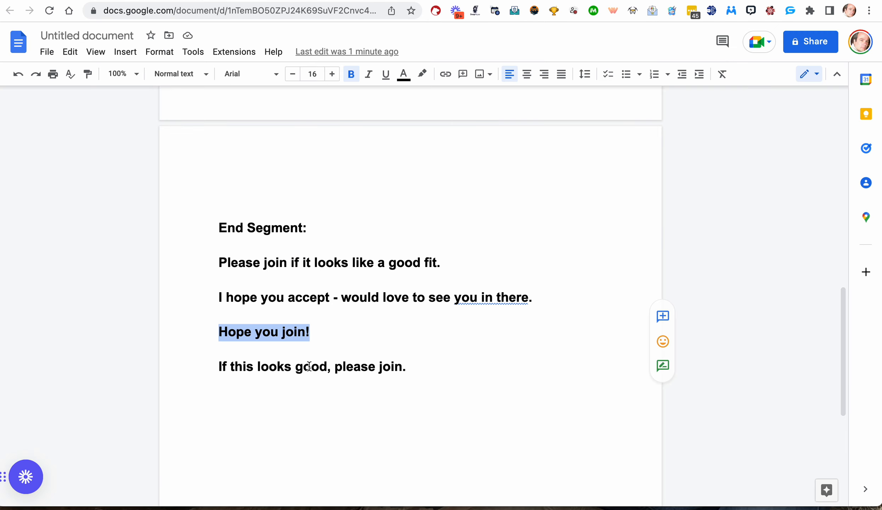
pyautogui.moveTo(412, 368); pyautogui.dragTo(200, 369)
pyautogui.press('super+c')
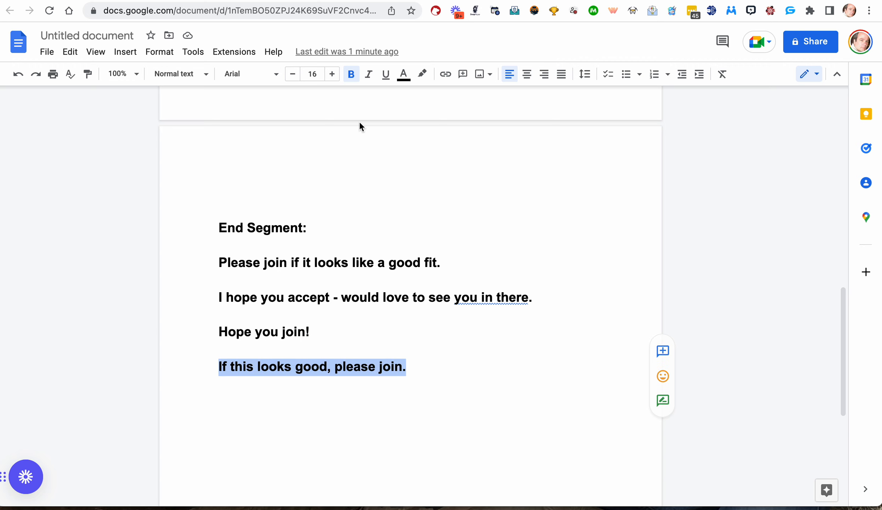
pyautogui.click(305, 0)
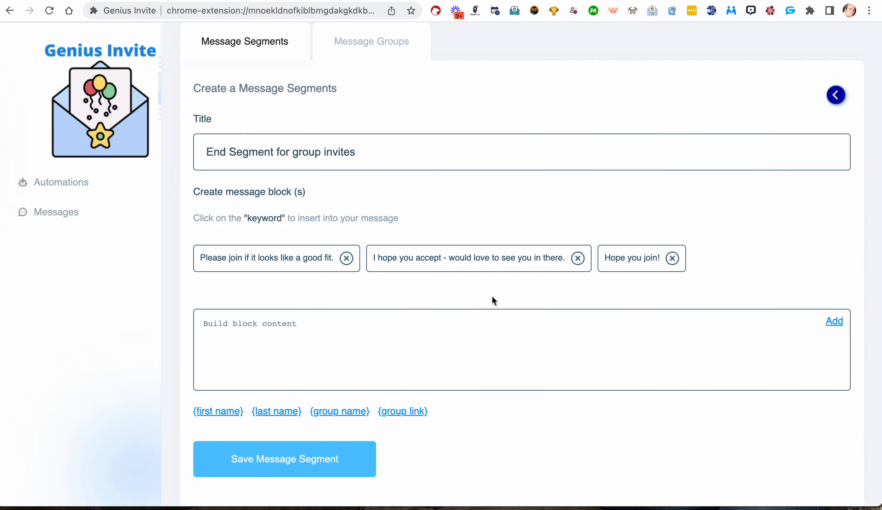
pyautogui.press('super+v')
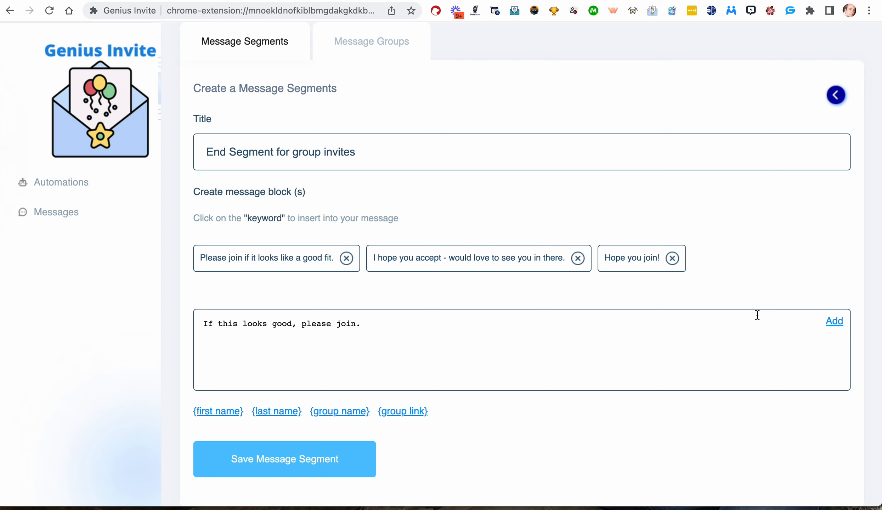
pyautogui.click(831, 321)
pyautogui.click(315, 464)
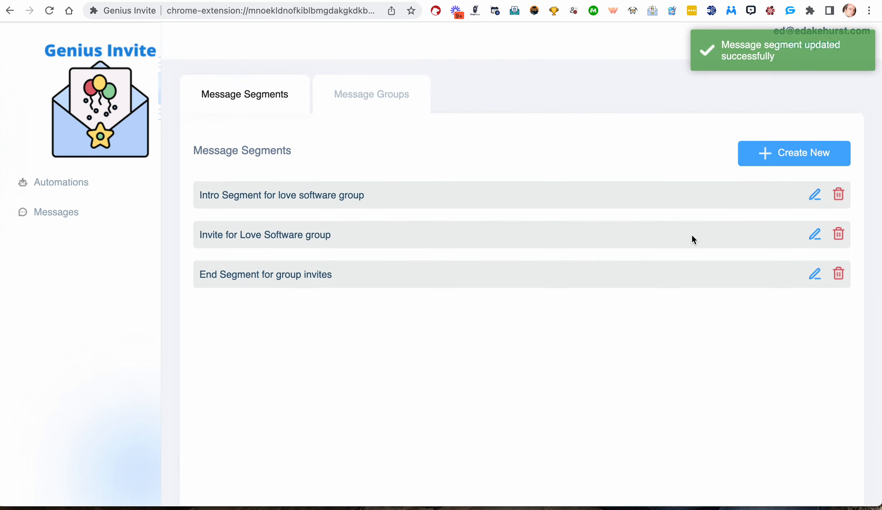
# Rename the intro segment to 'Intro Segment' and save it.
pyautogui.click(814, 194)
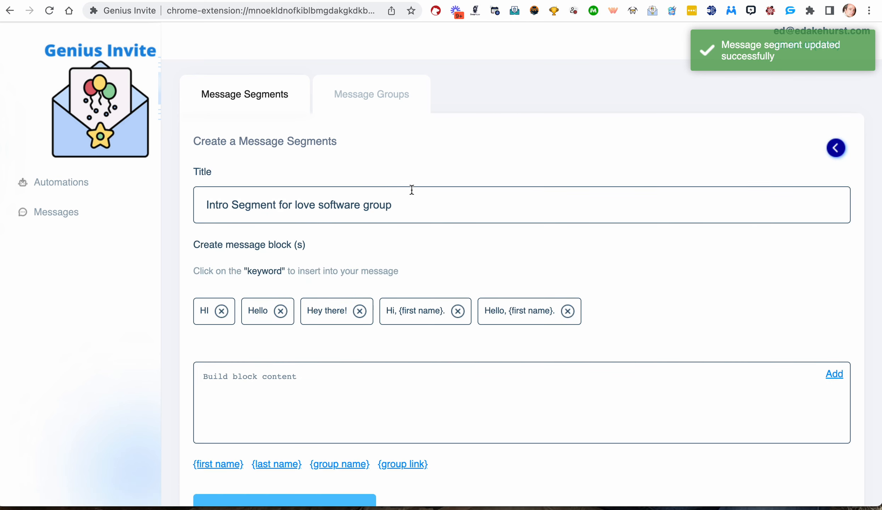
pyautogui.moveTo(417, 200); pyautogui.dragTo(294, 201)
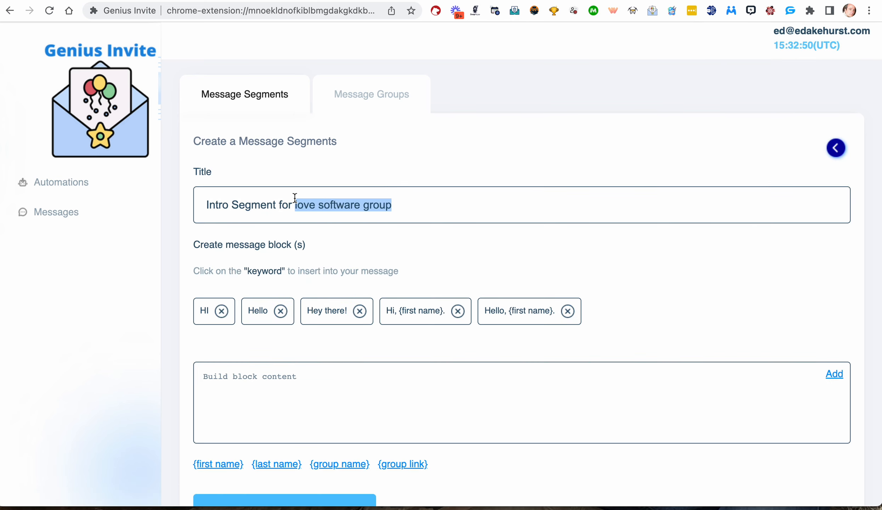
pyautogui.write('groups')
pyautogui.press('BackSpace')
pyautogui.press('BackSpace')
pyautogui.press('BackSpace')
pyautogui.press('BackSpace')
pyautogui.press('BackSpace')
pyautogui.press('BackSpace')
pyautogui.press('BackSpace')
pyautogui.press('BackSpace')
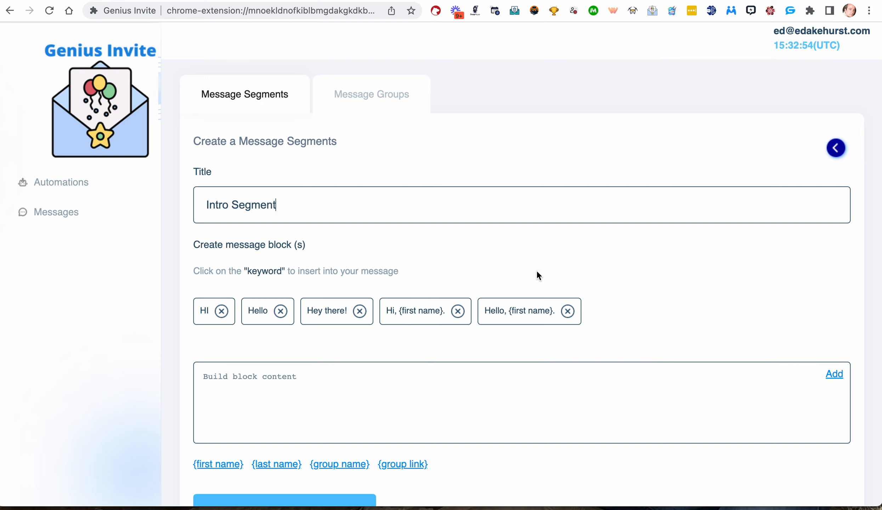
pyautogui.scroll(-2, 355, 460)
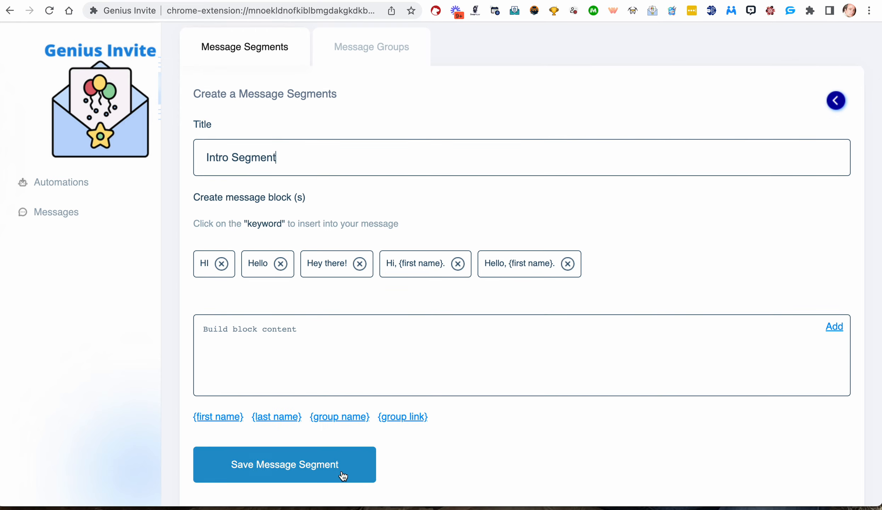
pyautogui.click(342, 474)
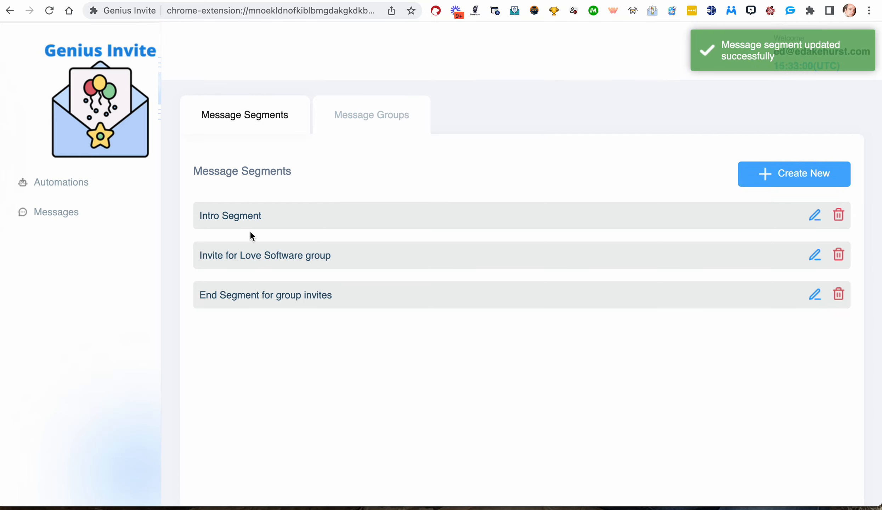
# Review the group format line listing segment 1, segment 2 and segment 3 in the document.
pyautogui.click(379, 113)
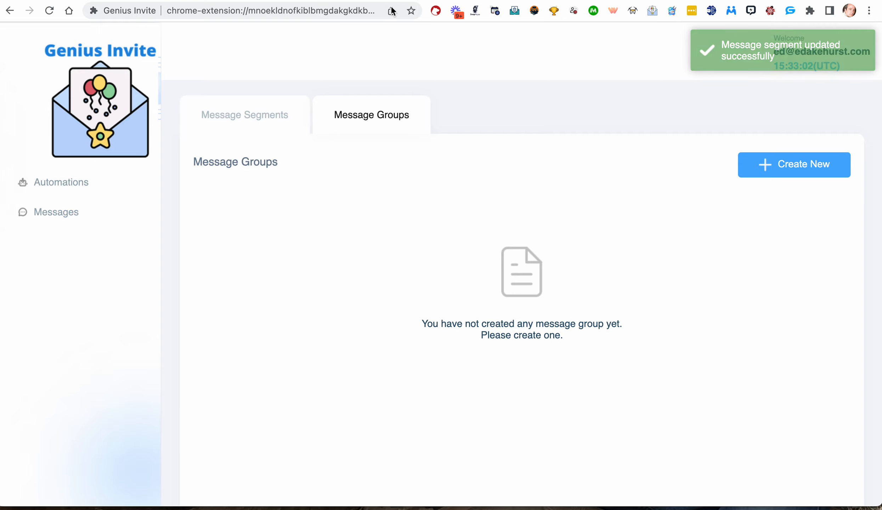
pyautogui.click(551, 0)
pyautogui.scroll(20, 298, 290)
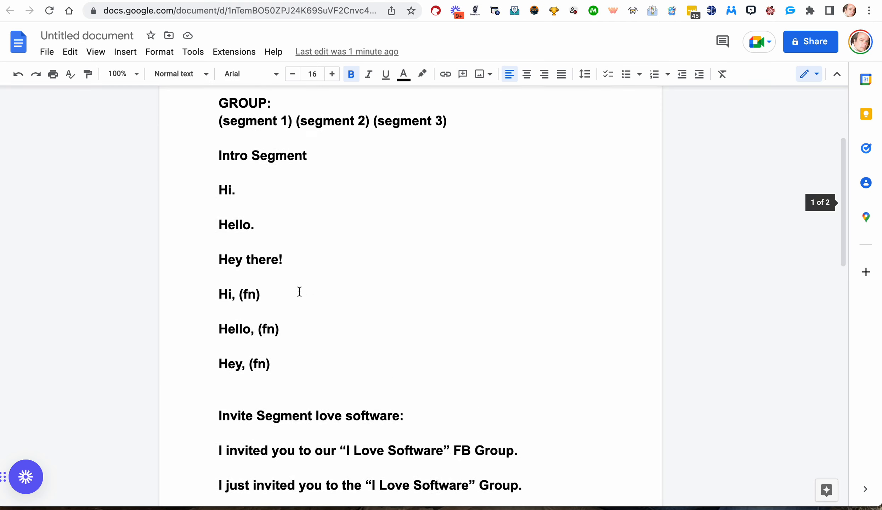
pyautogui.click(477, 265)
pyautogui.moveTo(477, 265); pyautogui.dragTo(210, 264)
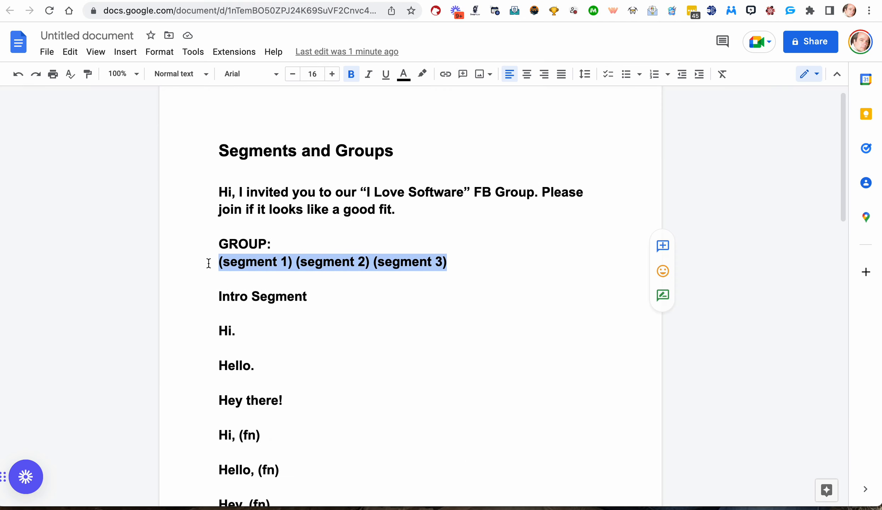
pyautogui.click(300, 0)
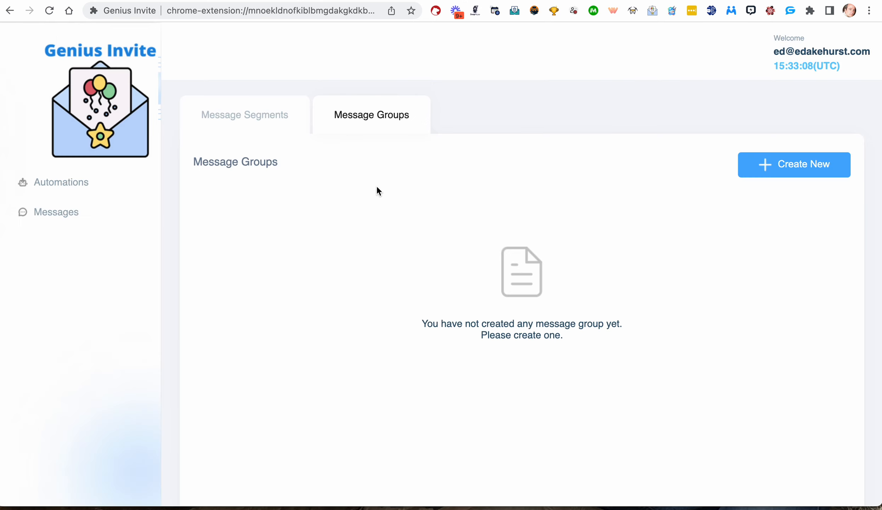
# Try to create a message group titled 'Invite for Love Software' and insert a keyword into its message set.
pyautogui.click(784, 165)
pyautogui.click(402, 222)
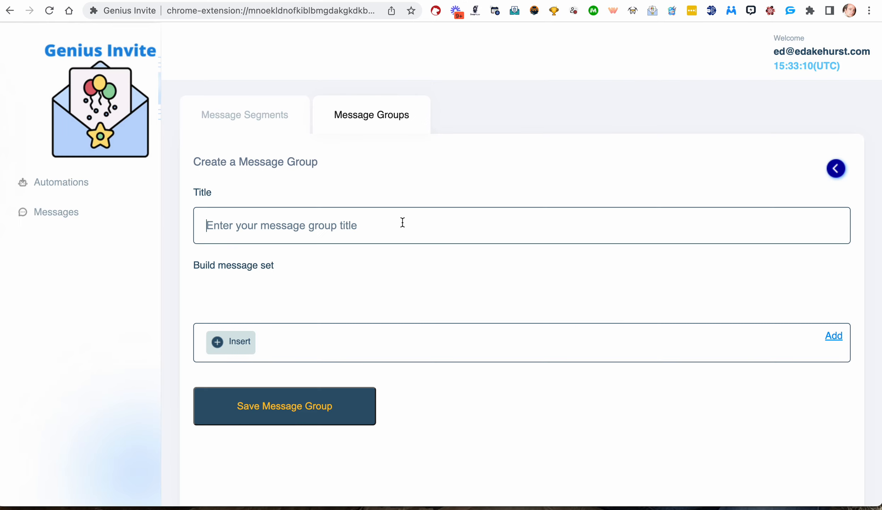
pyautogui.write('Invit')
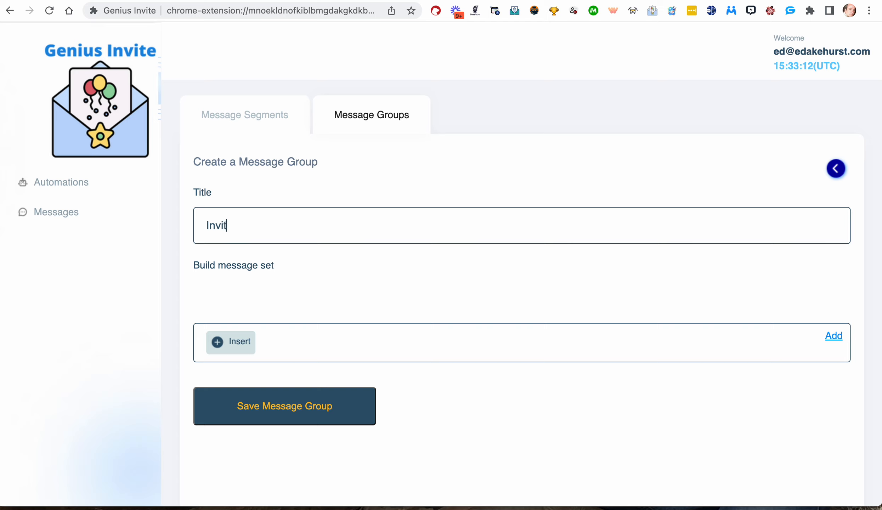
pyautogui.write('e for Love Software')
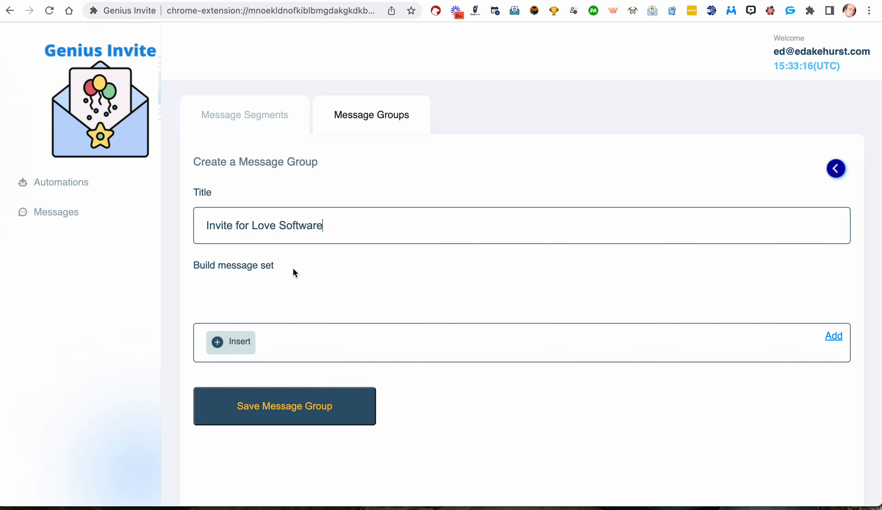
pyautogui.scroll(-2, 293, 268)
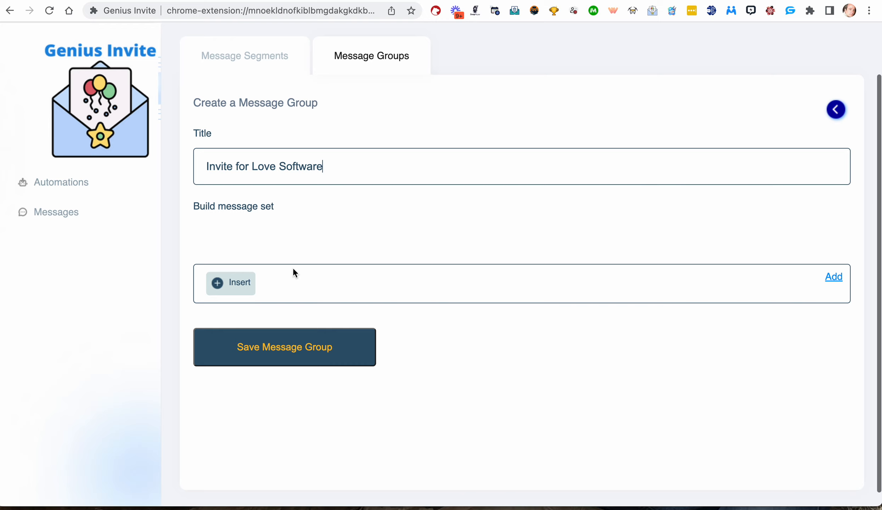
pyautogui.click(245, 284)
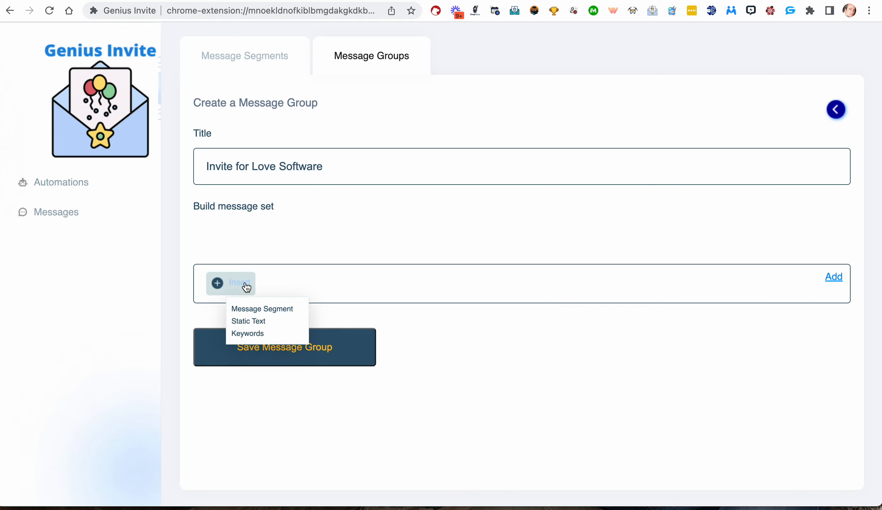
pyautogui.click(249, 334)
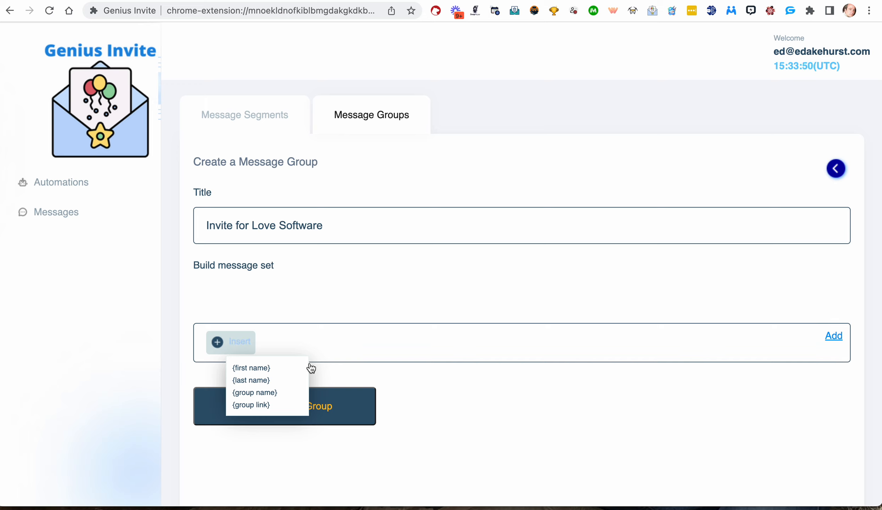
pyautogui.click(234, 378)
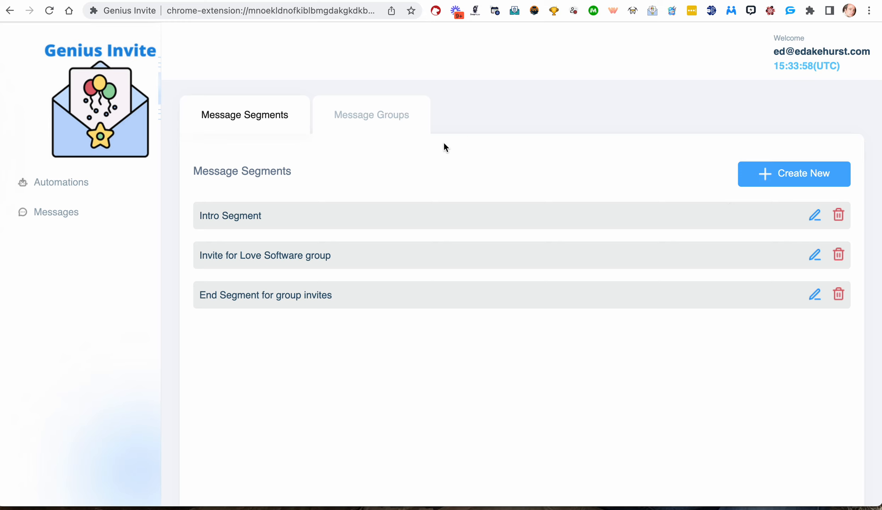
# Start a new message group titled 'End segment for Love Software Group'.
pyautogui.click(370, 111)
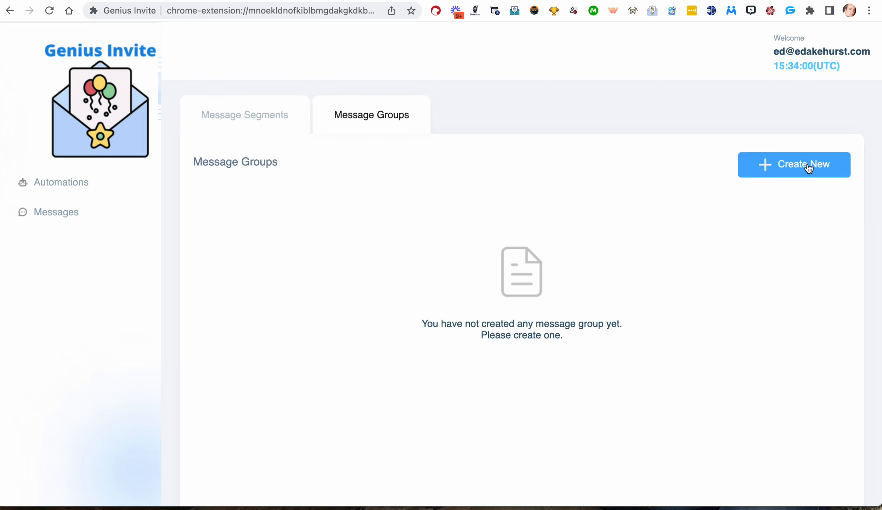
pyautogui.click(808, 164)
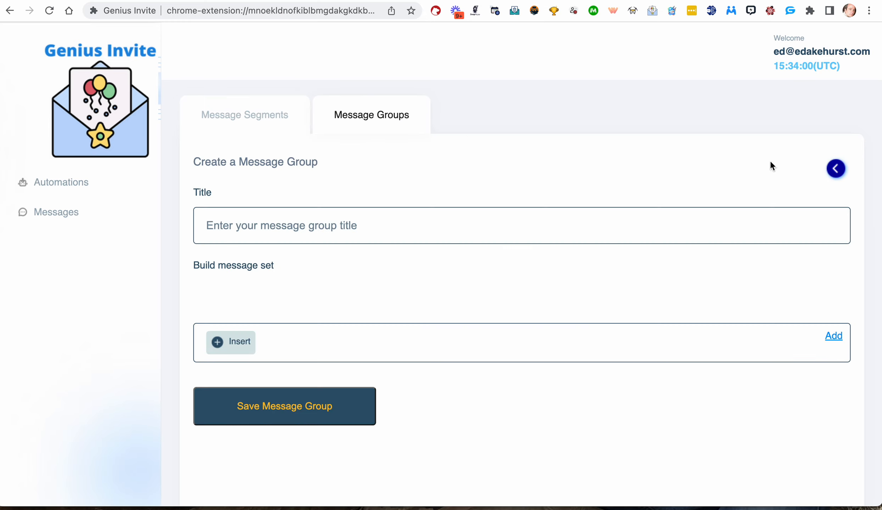
pyautogui.click(294, 228)
pyautogui.write('E')
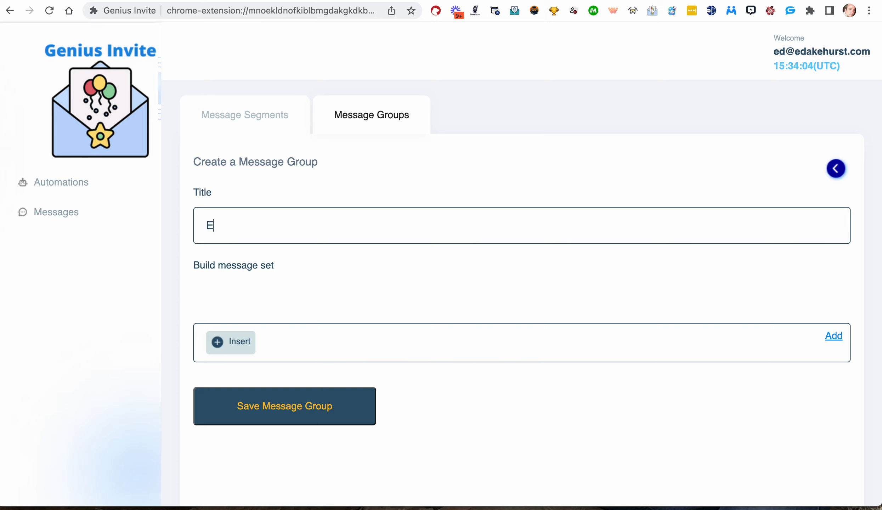
pyautogui.write('nd sgemnet for ')
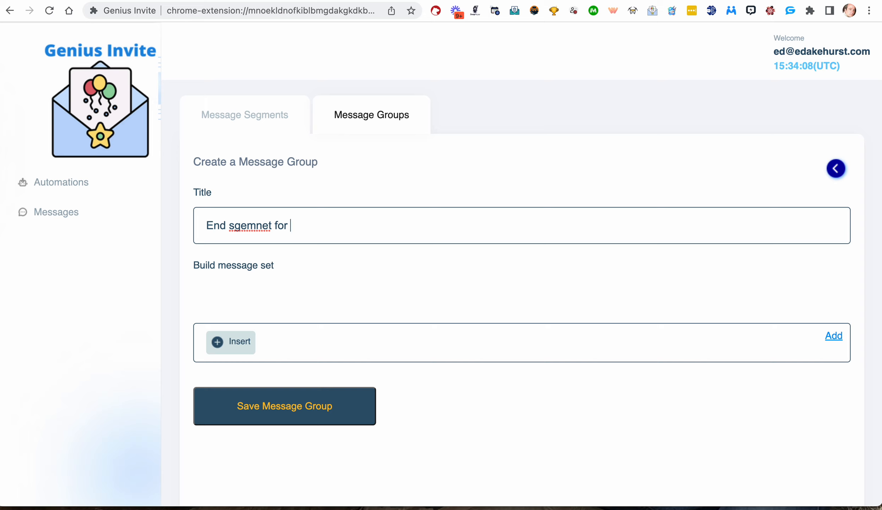
pyautogui.write('Love Sowftare')
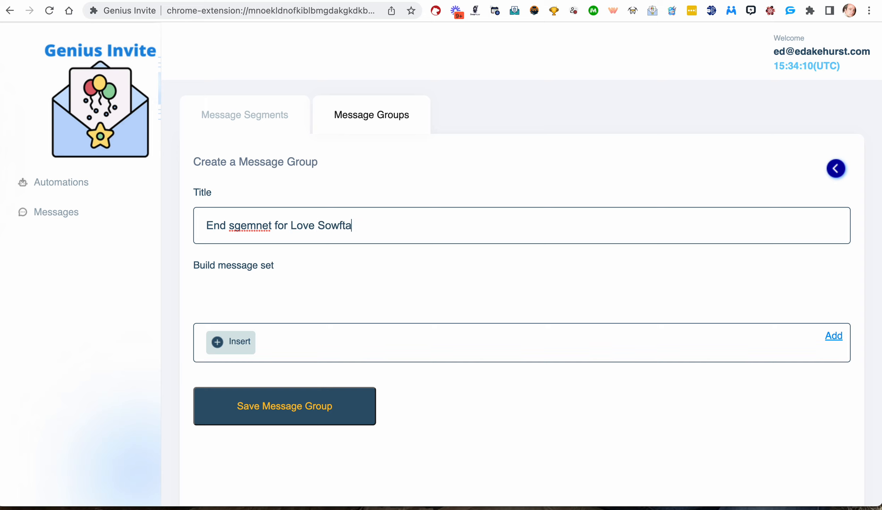
pyautogui.press('Left')
pyautogui.press('Left')
pyautogui.press('Left')
pyautogui.press('Left')
pyautogui.press('Left')
pyautogui.press('BackSpace')
pyautogui.write('w')
pyautogui.click(389, 225)
pyautogui.write('Group')
pyautogui.doubleClick(250, 226)
pyautogui.write('segment')
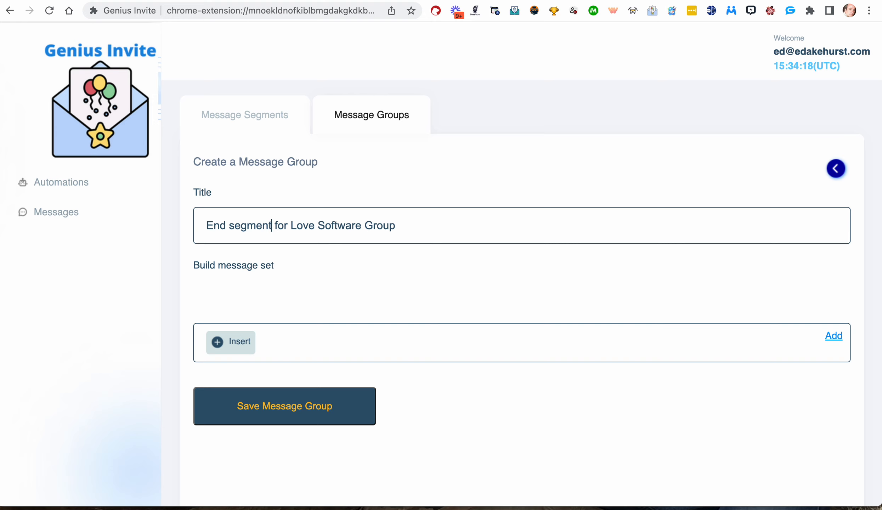
# Insert the Intro Segment, Invite for Love Software group and End Segment for group invites segments and add them as a message set.
pyautogui.click(248, 337)
pyautogui.click(271, 367)
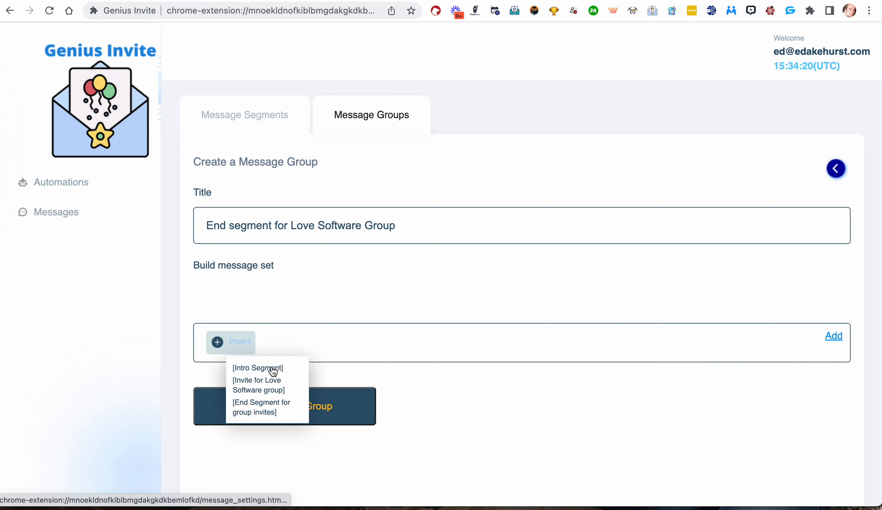
pyautogui.click(271, 368)
pyautogui.click(330, 343)
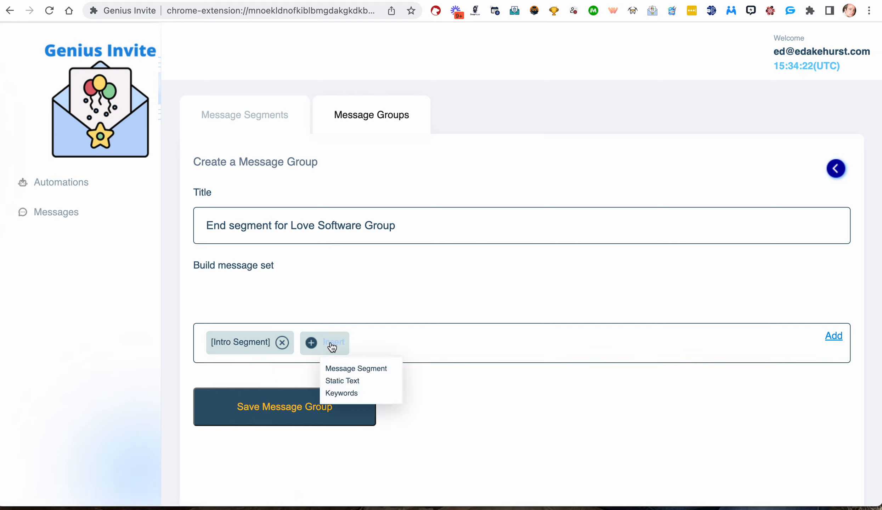
pyautogui.click(328, 370)
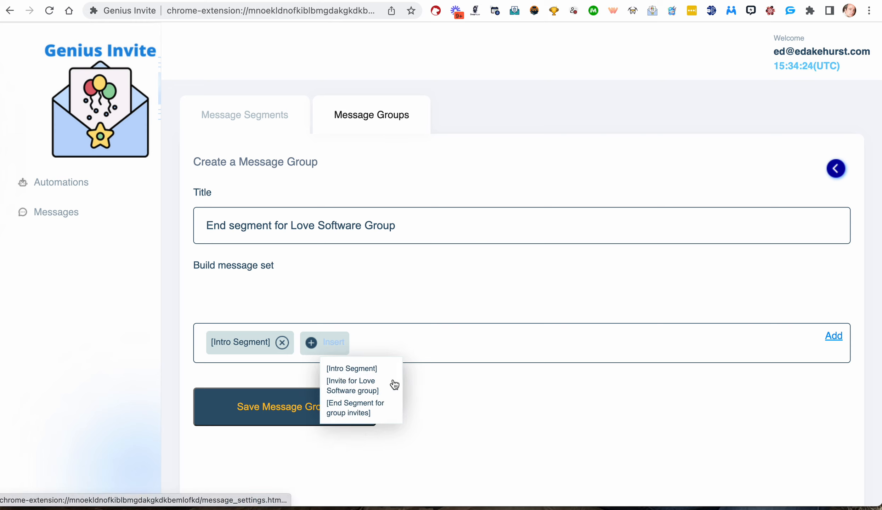
pyautogui.click(361, 390)
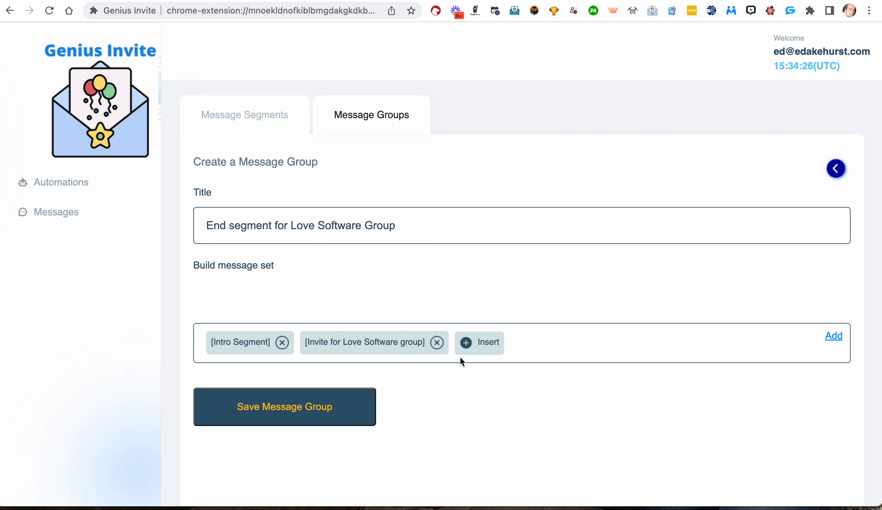
pyautogui.click(490, 351)
pyautogui.click(514, 368)
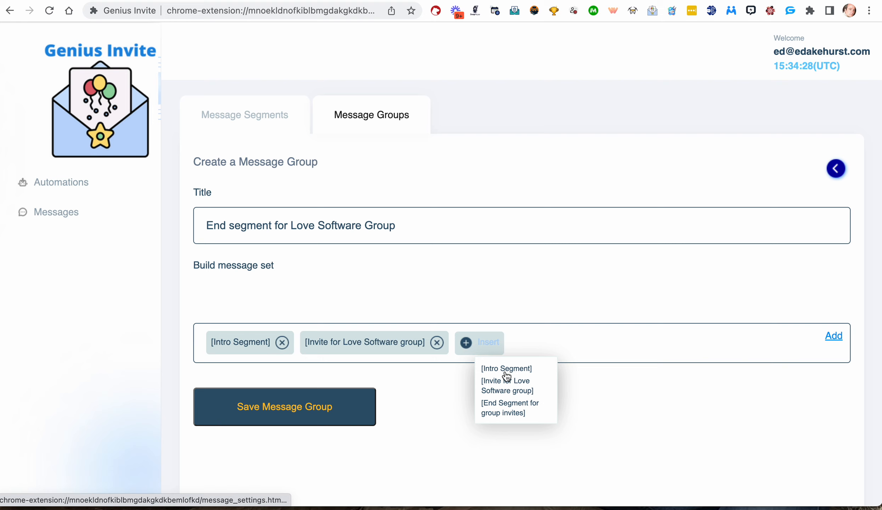
pyautogui.click(502, 405)
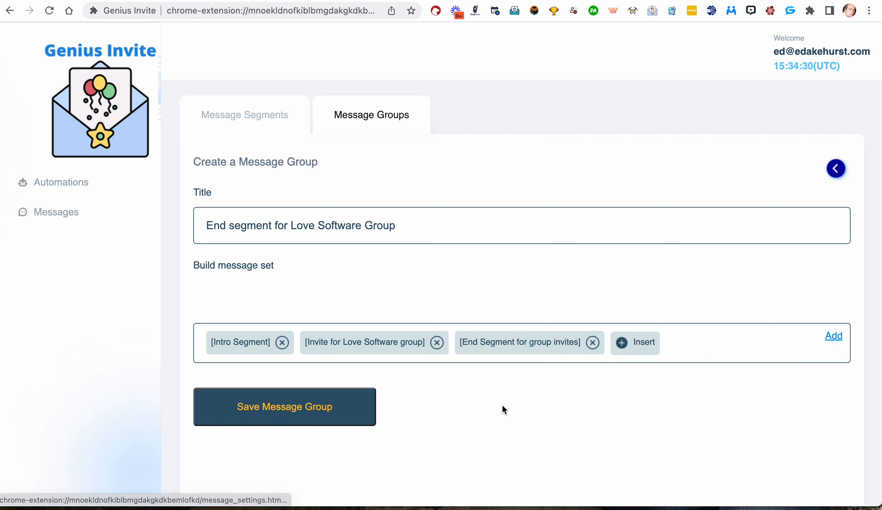
pyautogui.click(639, 346)
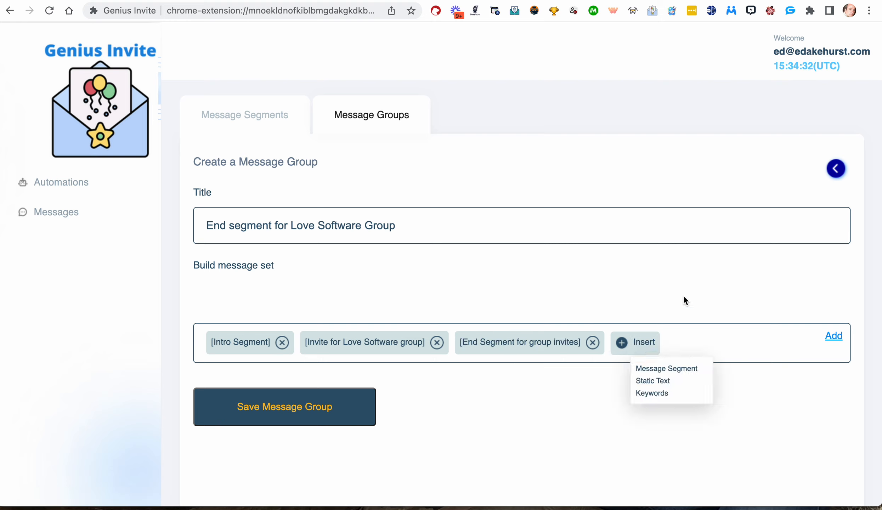
pyautogui.click(834, 336)
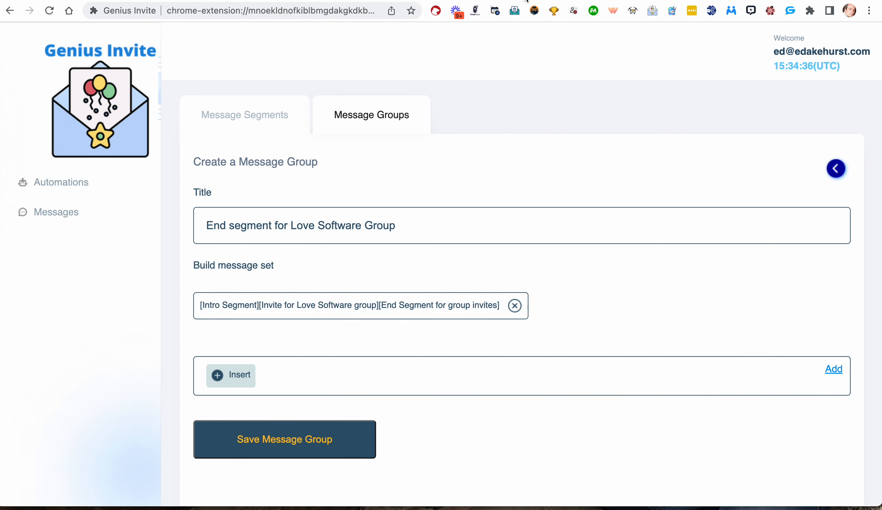
# Compare the added message set's segment names against the group format line in the document.
pyautogui.hotkey('ctrl', 'Tab')
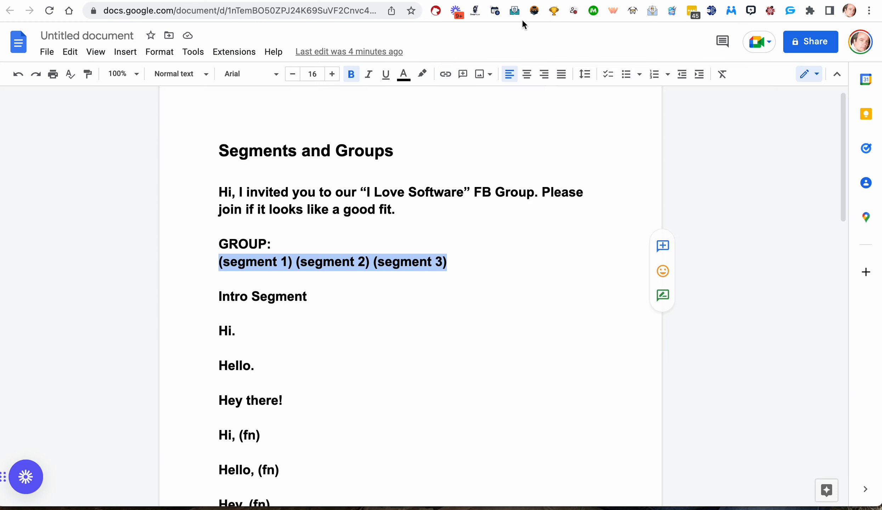
pyautogui.hotkey('ctrl', 'shift', 'Tab')
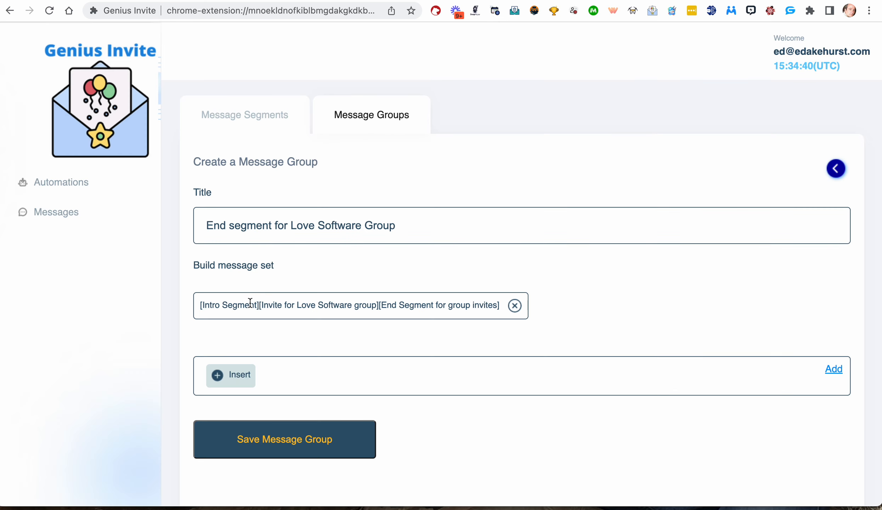
pyautogui.moveTo(259, 303); pyautogui.dragTo(183, 300)
pyautogui.click(307, 291)
pyautogui.moveTo(250, 302); pyautogui.dragTo(212, 302)
pyautogui.scroll(5, 212, 302)
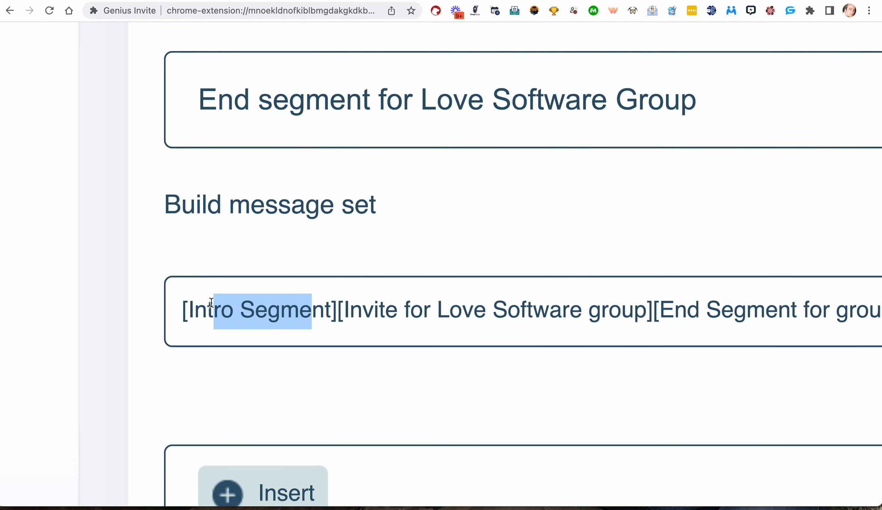
pyautogui.hscroll(3, 468, 307)
pyautogui.moveTo(584, 309); pyautogui.dragTo(298, 309)
pyautogui.hscroll(10, 297, 309)
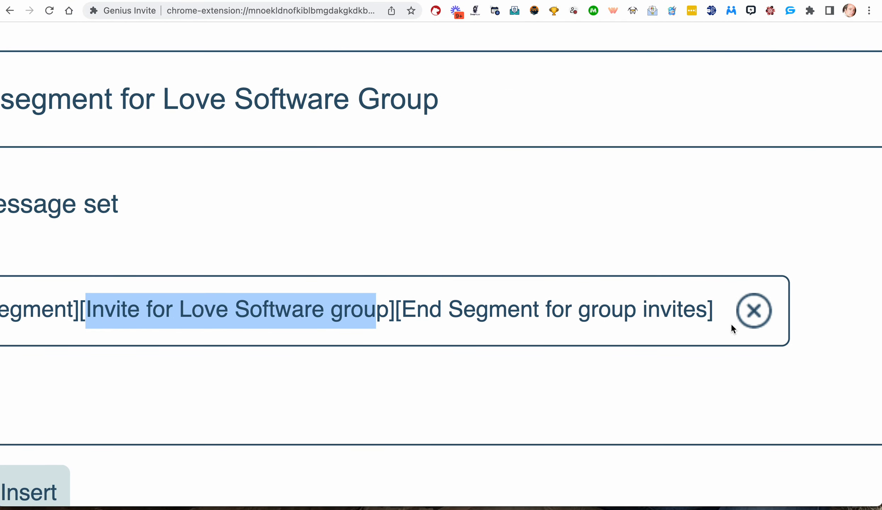
pyautogui.moveTo(707, 310); pyautogui.dragTo(406, 318)
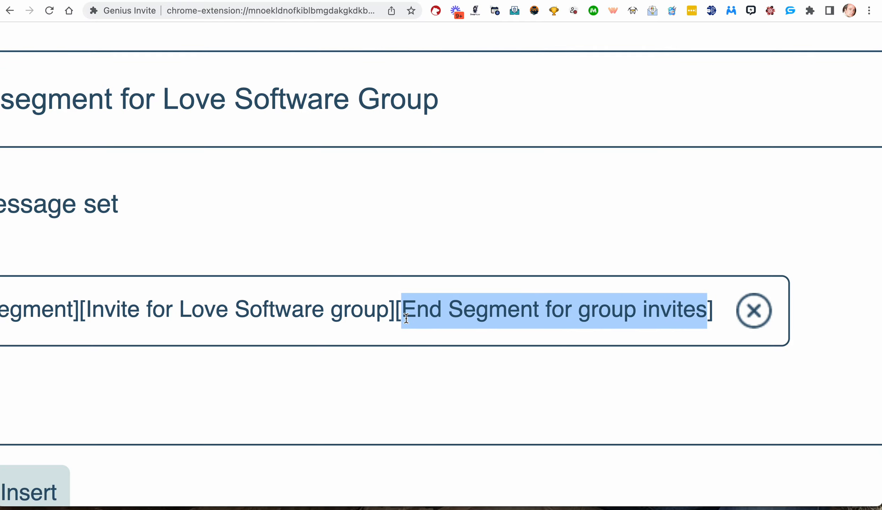
pyautogui.scroll(-5, 406, 319)
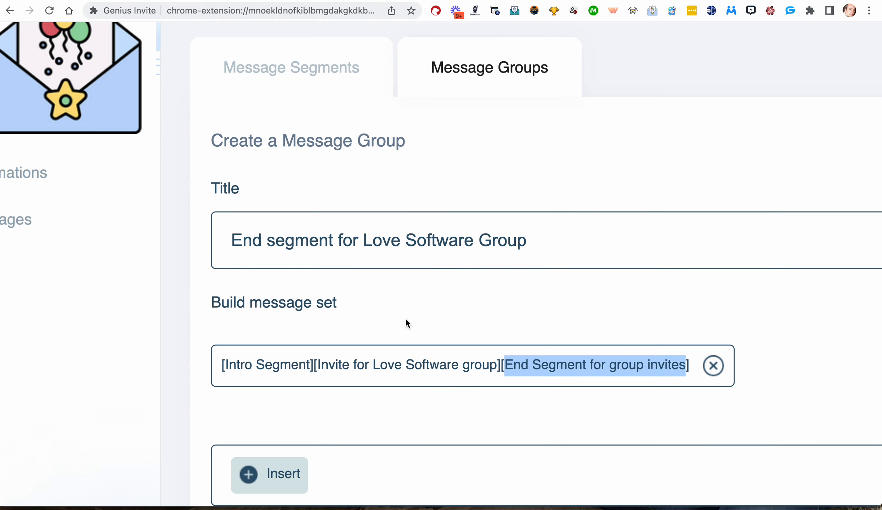
pyautogui.scroll(-5, 405, 318)
pyautogui.scroll(-1, 404, 292)
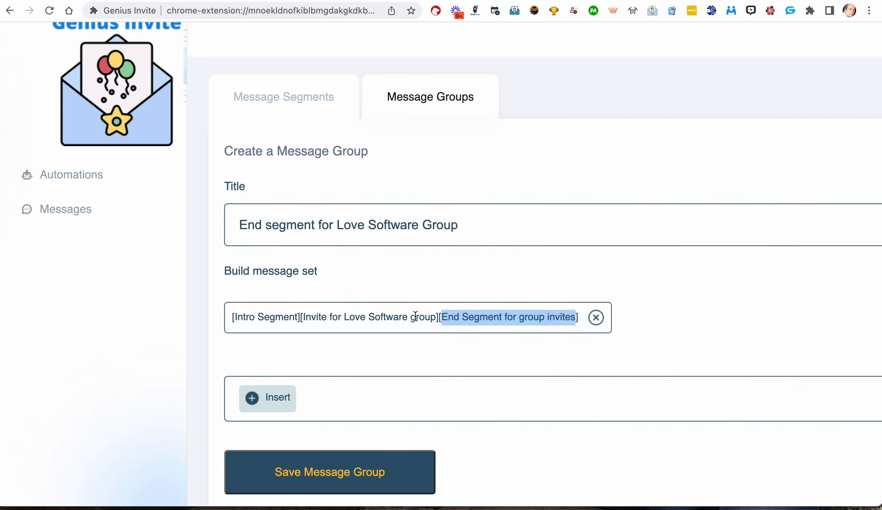
# Open the Intro Segment for review and return to the message segments list.
pyautogui.click(318, 98)
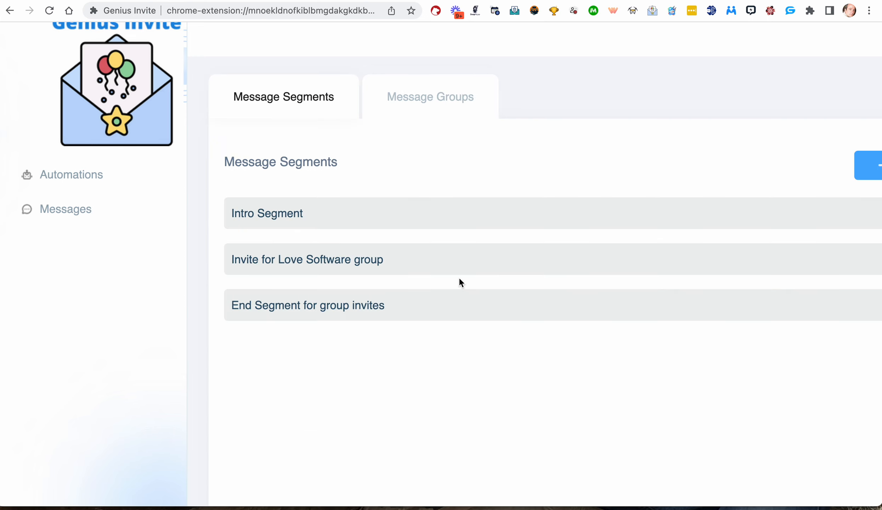
pyautogui.hscroll(4, 459, 277)
pyautogui.click(804, 211)
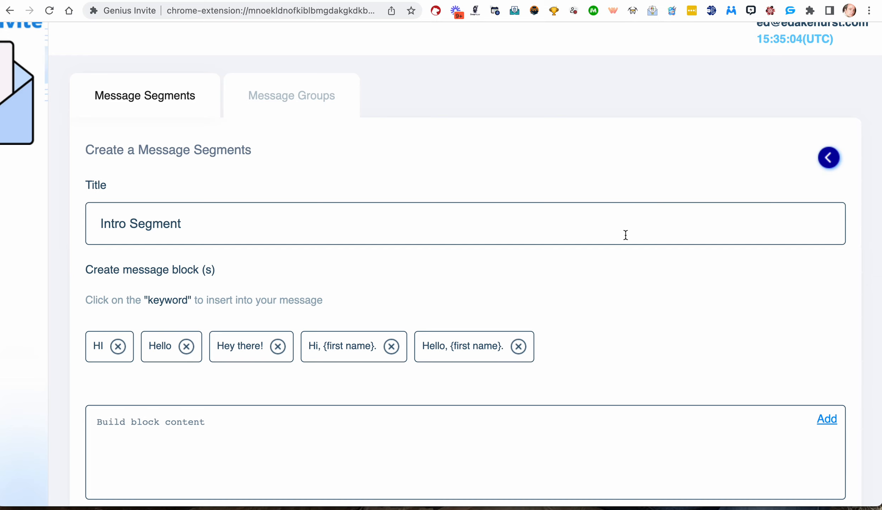
pyautogui.click(828, 158)
pyautogui.scroll(-3, 628, 242)
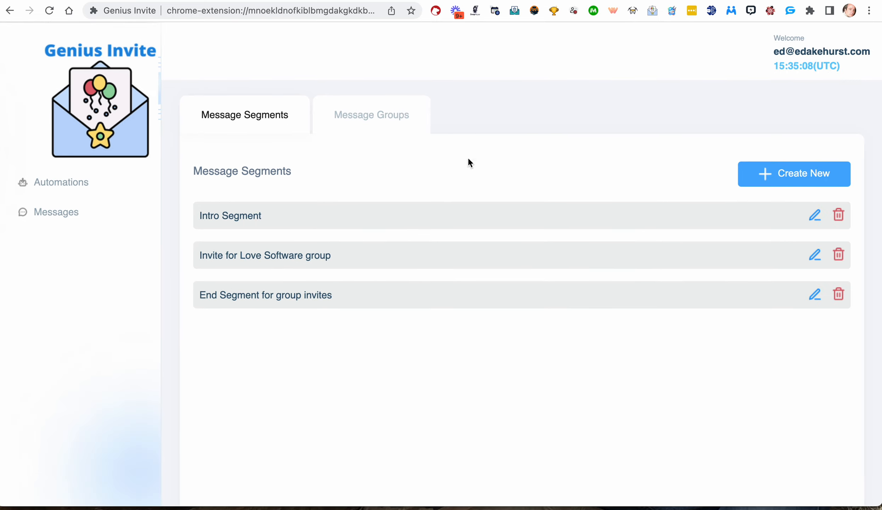
# Start a new message group again and fill its title with 'End segment for Love Software Group'.
pyautogui.click(392, 115)
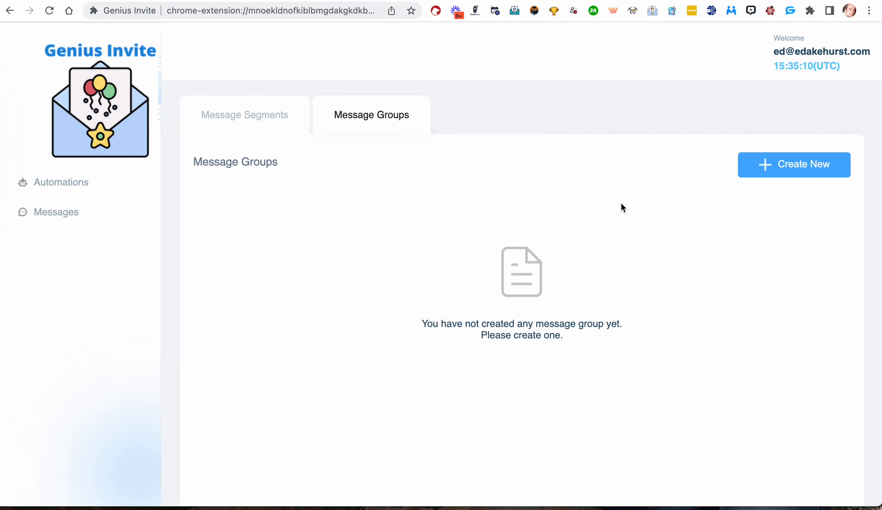
pyautogui.click(788, 171)
pyautogui.click(367, 230)
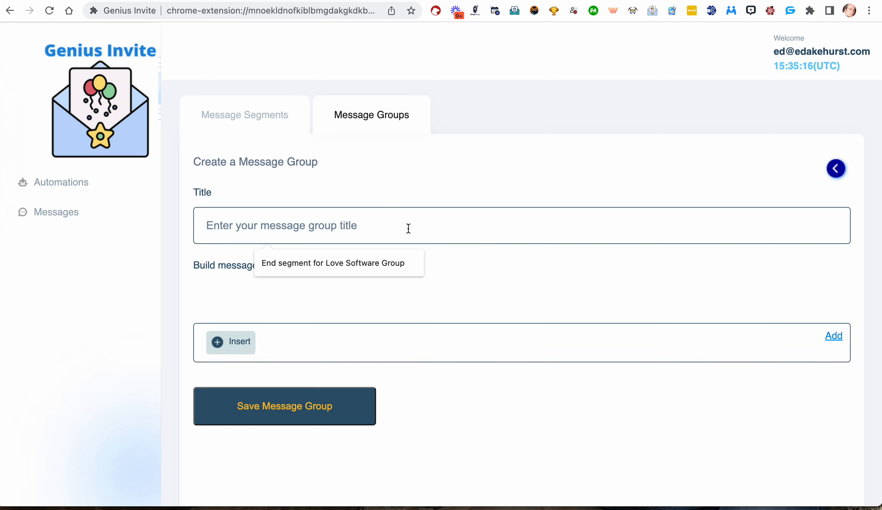
pyautogui.click(359, 263)
# Insert the Intro Segment, Invite for Love Software group and End Segment for group invites segments, add the set, and save the group.
pyautogui.click(245, 348)
pyautogui.click(281, 366)
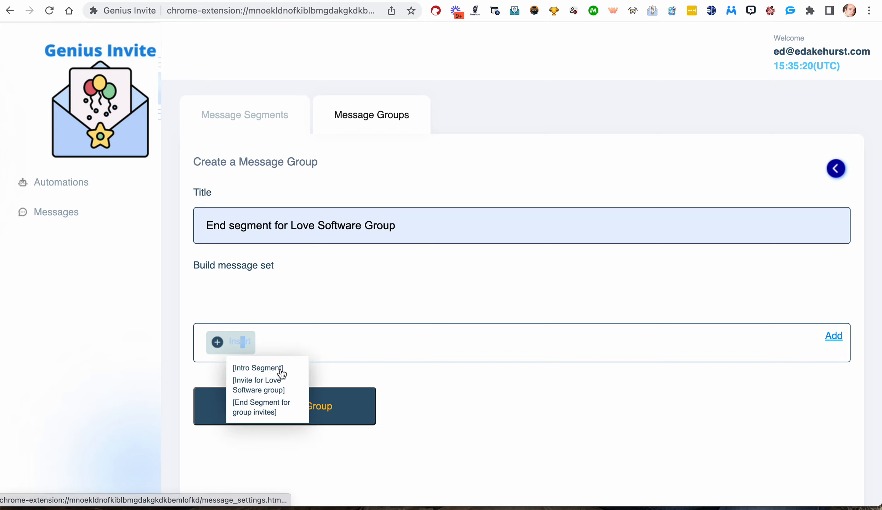
pyautogui.click(286, 368)
pyautogui.click(324, 349)
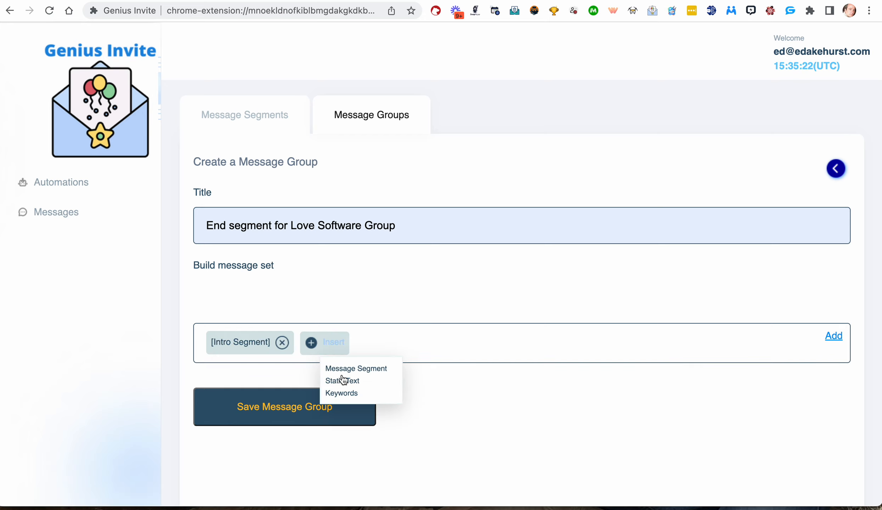
pyautogui.click(354, 368)
pyautogui.click(375, 386)
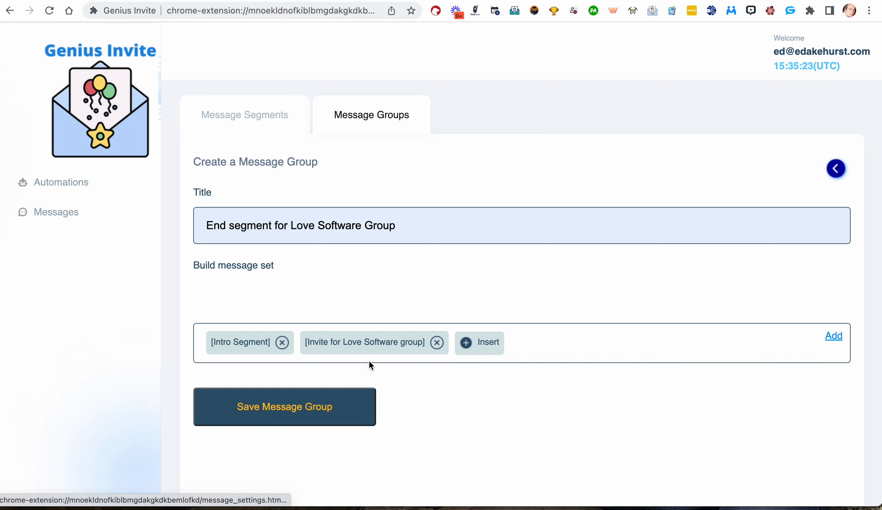
pyautogui.click(490, 345)
pyautogui.click(509, 369)
pyautogui.click(493, 348)
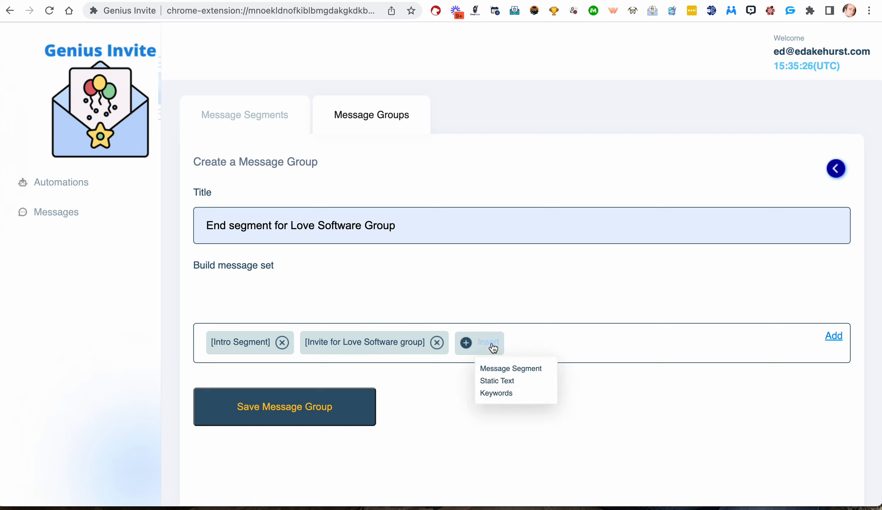
pyautogui.click(540, 367)
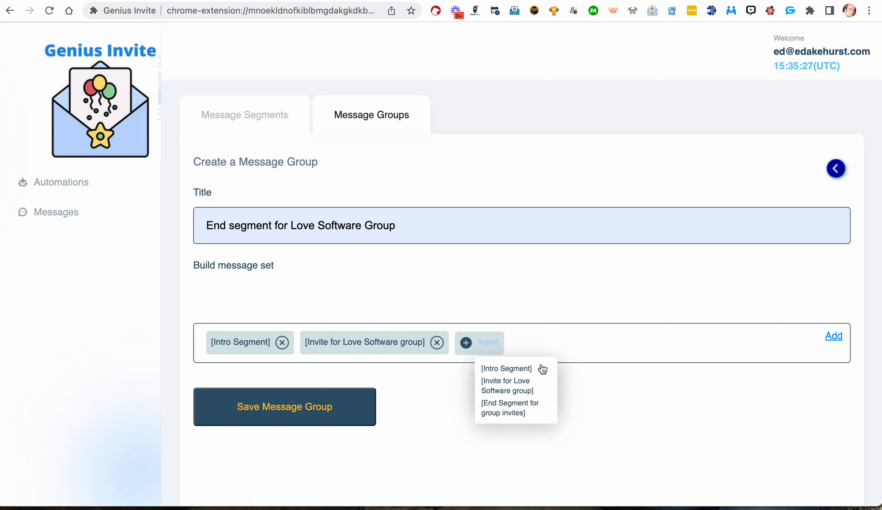
pyautogui.click(520, 406)
pyautogui.click(834, 337)
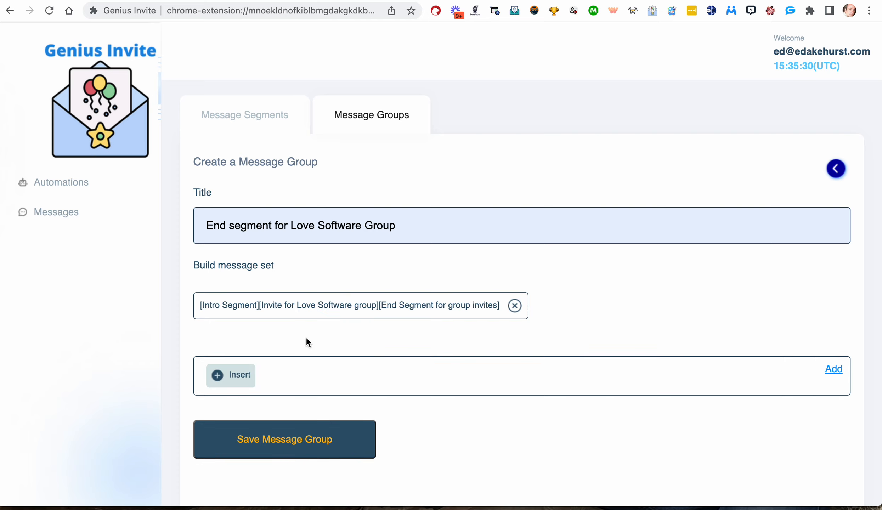
pyautogui.click(303, 427)
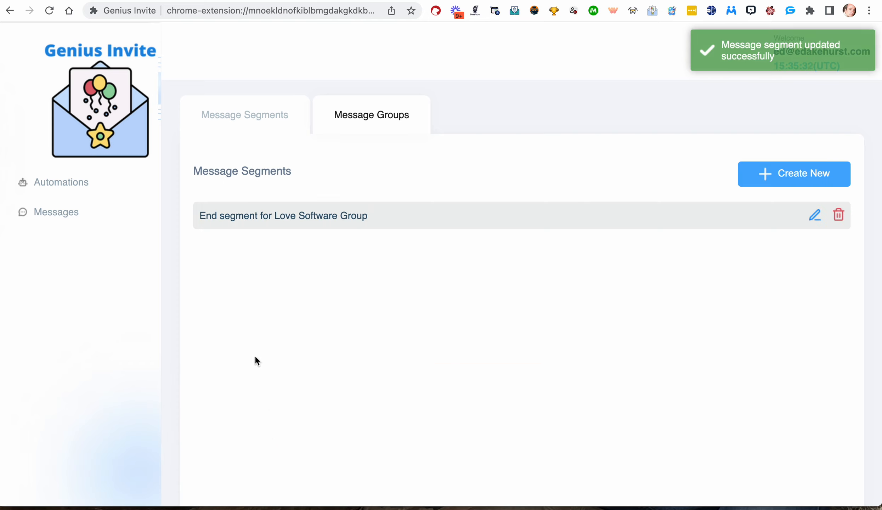
# Open the message groups list to check the saved group.
pyautogui.click(254, 124)
pyautogui.click(370, 122)
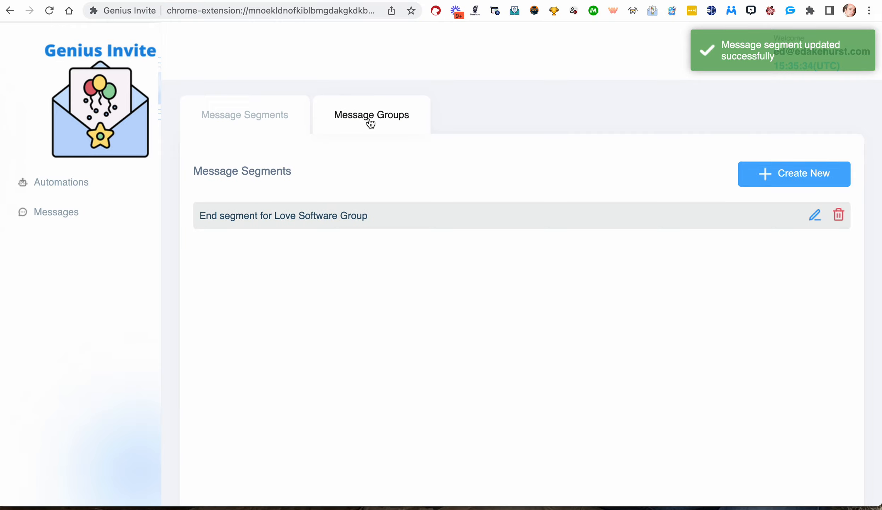